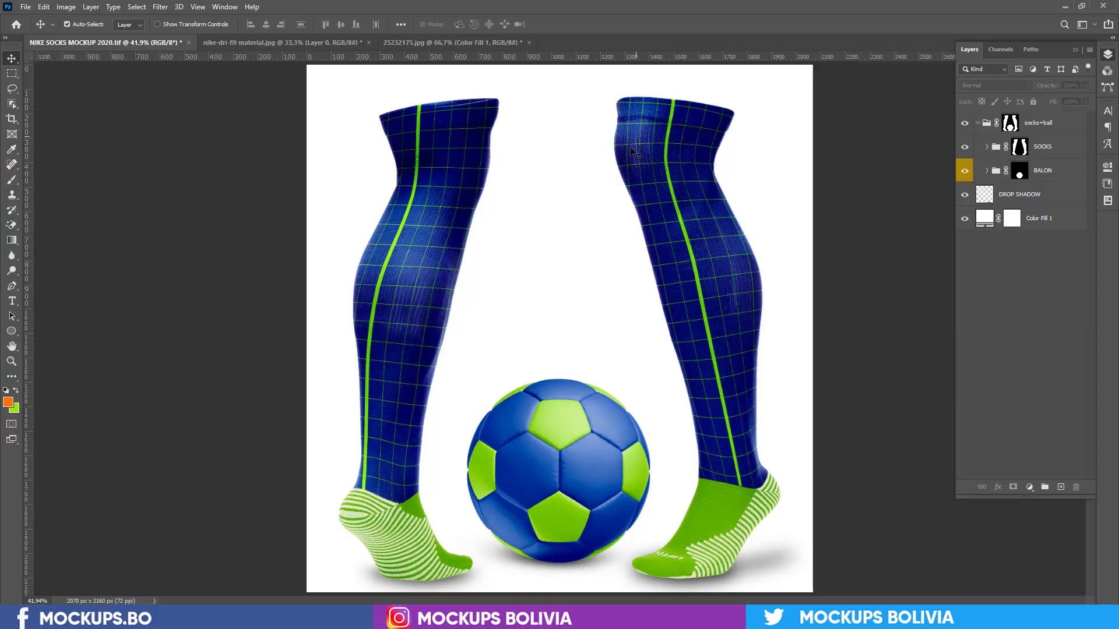
Expand the SOCKS group and its SMART subgroup to show the FRONT and BACK layers.
left_click(987, 146)
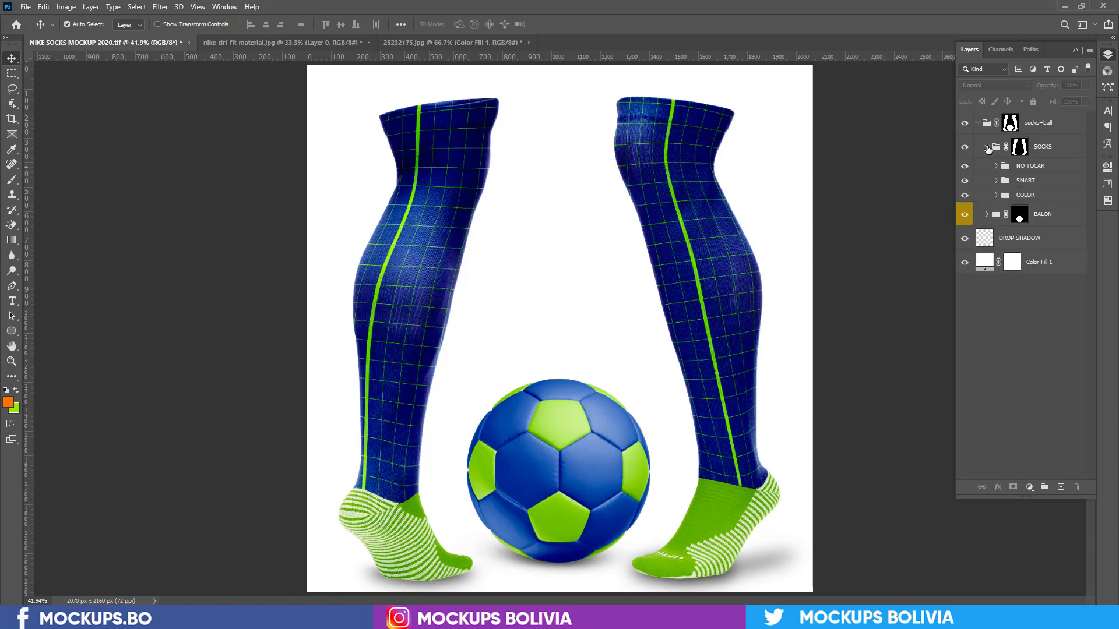
left_click(996, 182)
Open the FRONT smart object and copy the orange stripe layer into it.
double_click(1015, 206)
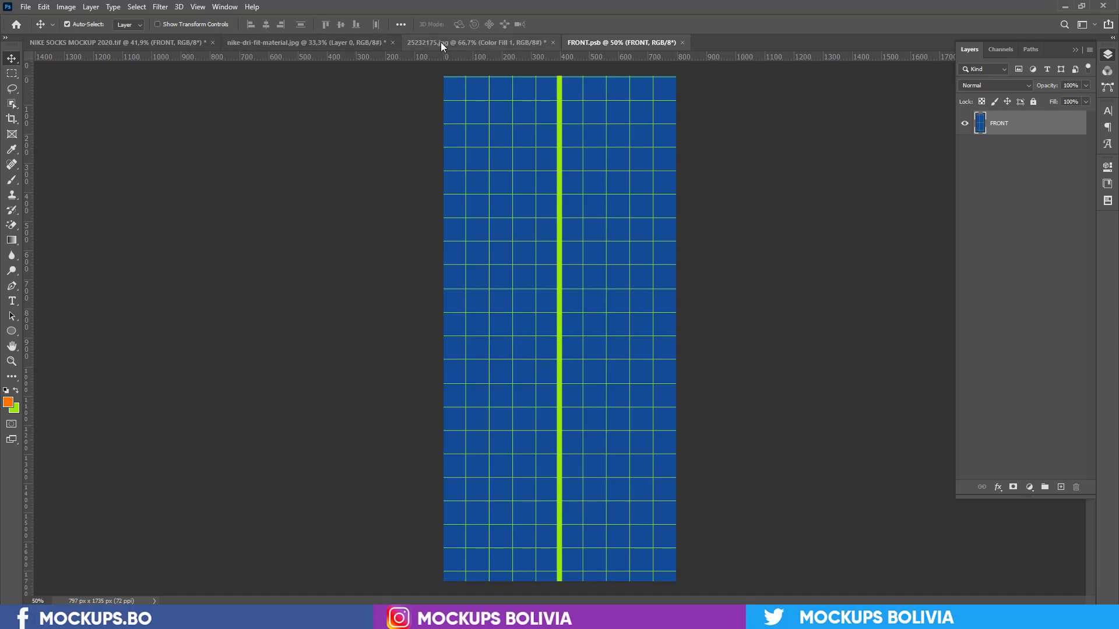
left_click(441, 42)
left_click_drag(463, 42, 383, 160)
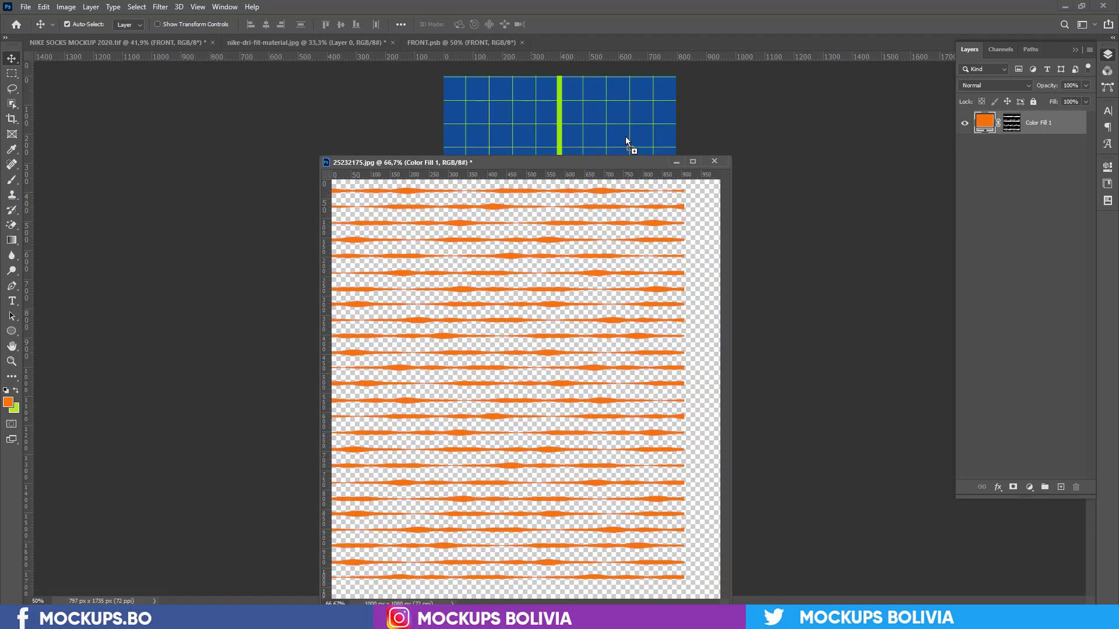
left_click_drag(688, 189, 624, 136)
left_click(674, 161)
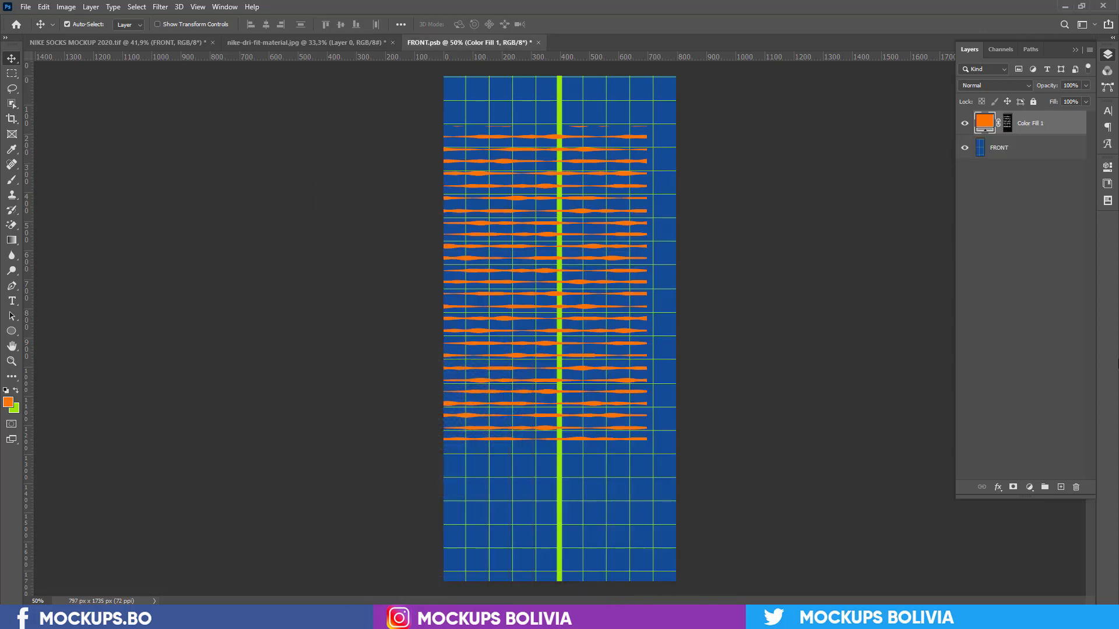
Add a pure white Solid Color fill layer above the FRONT layer.
left_click(1032, 152)
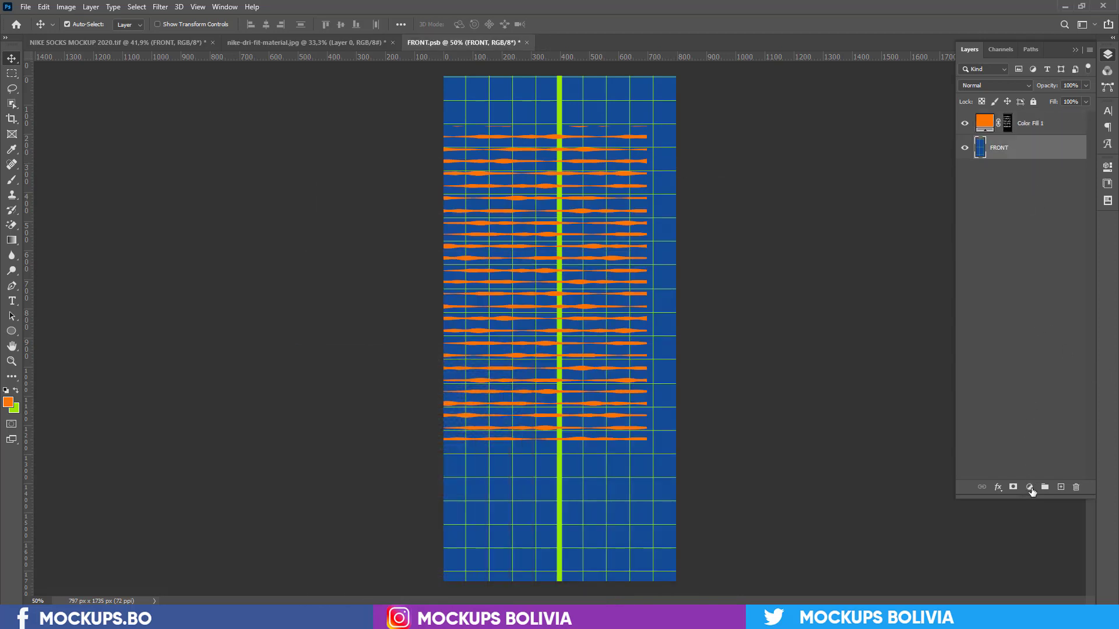
left_click(1030, 487)
left_click(1040, 284)
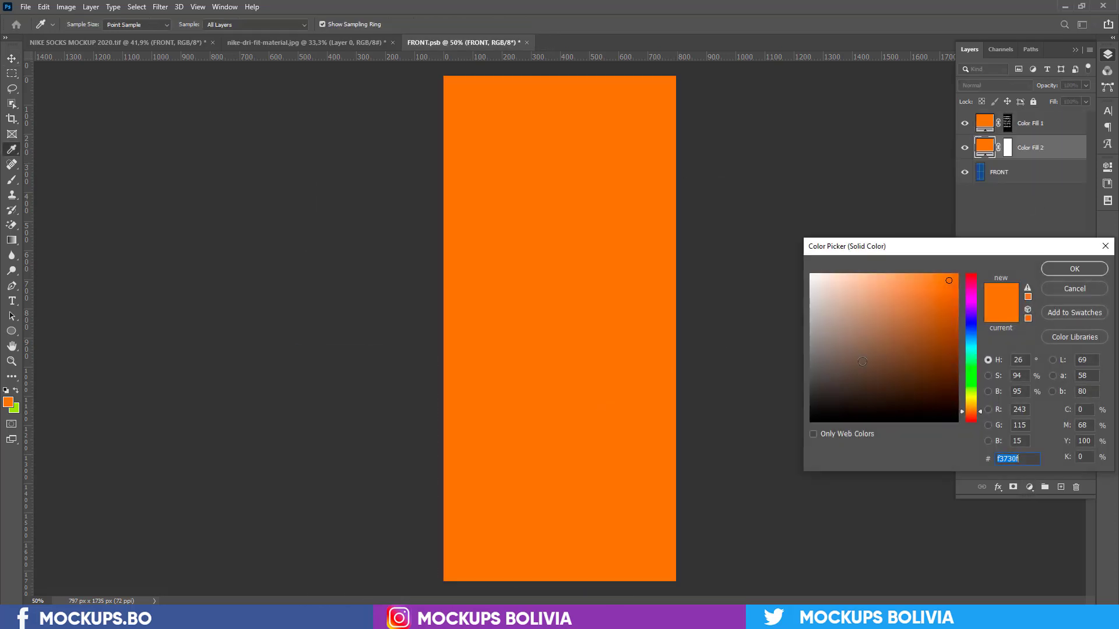
left_click(812, 275)
left_click(1074, 269)
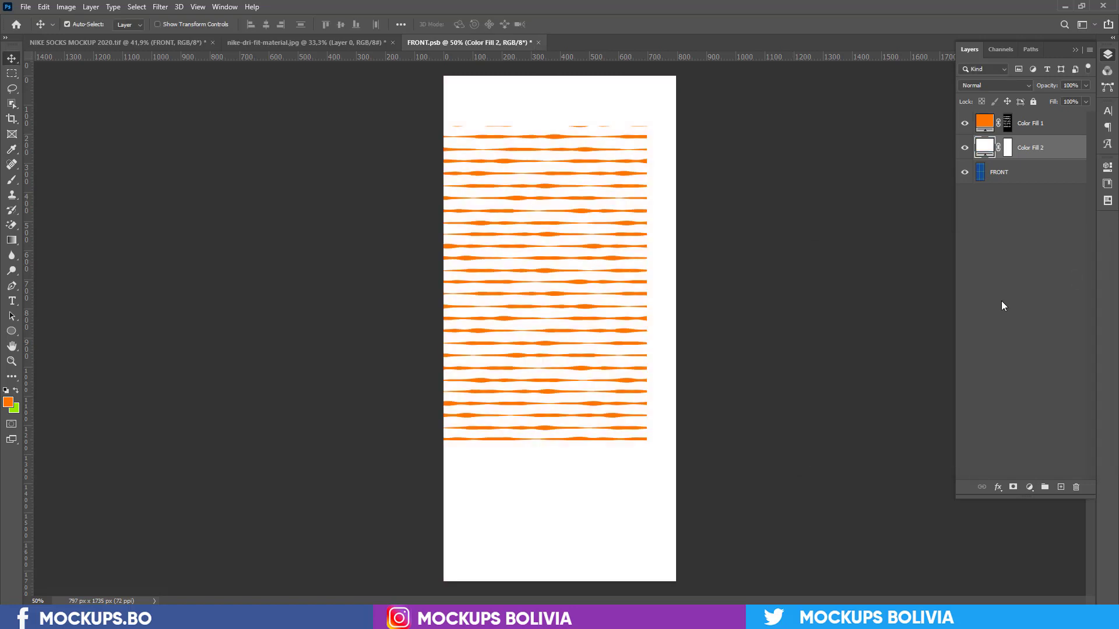
Place the stripes at the top, add a copy over the bottom half, and merge both stripe layers.
left_click_drag(585, 201, 610, 155)
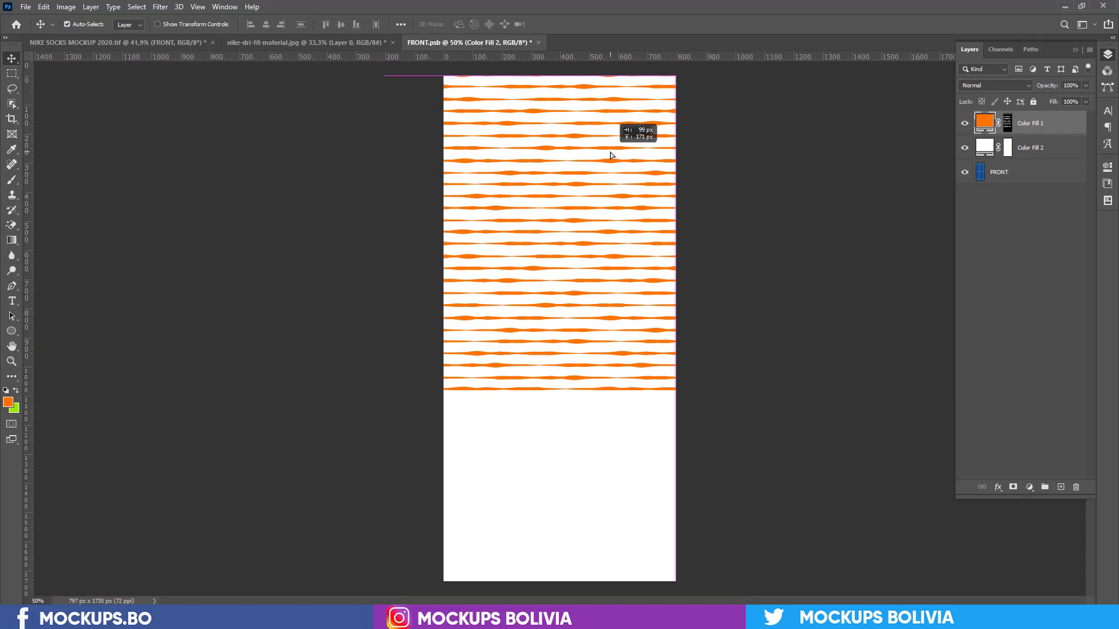
key("ctrl+j")
key("ctrl+t")
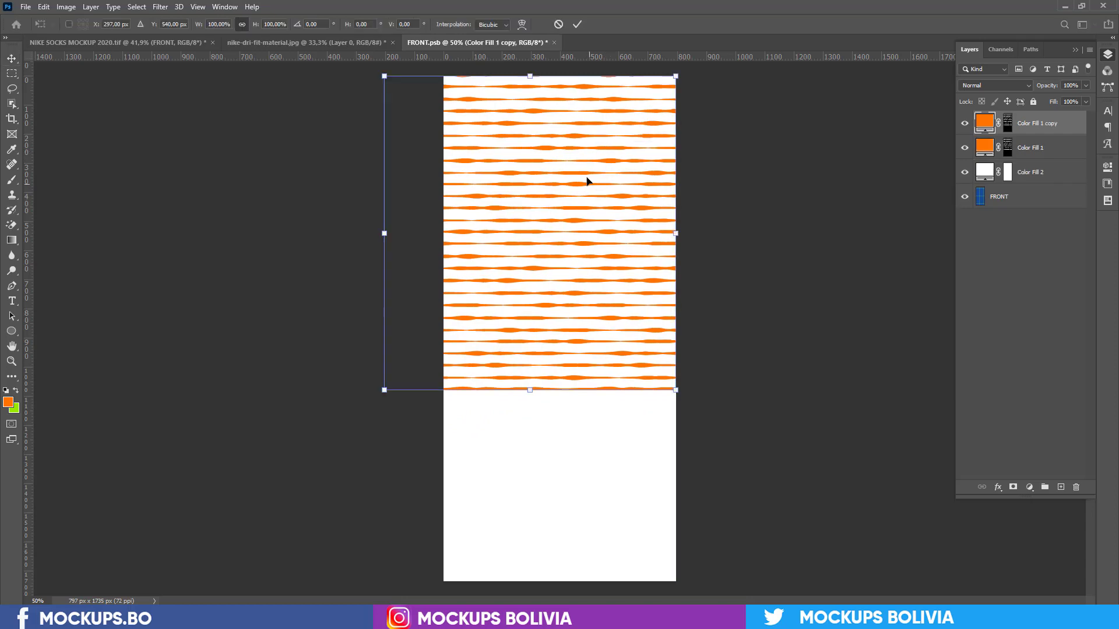
left_click_drag(586, 181, 586, 474)
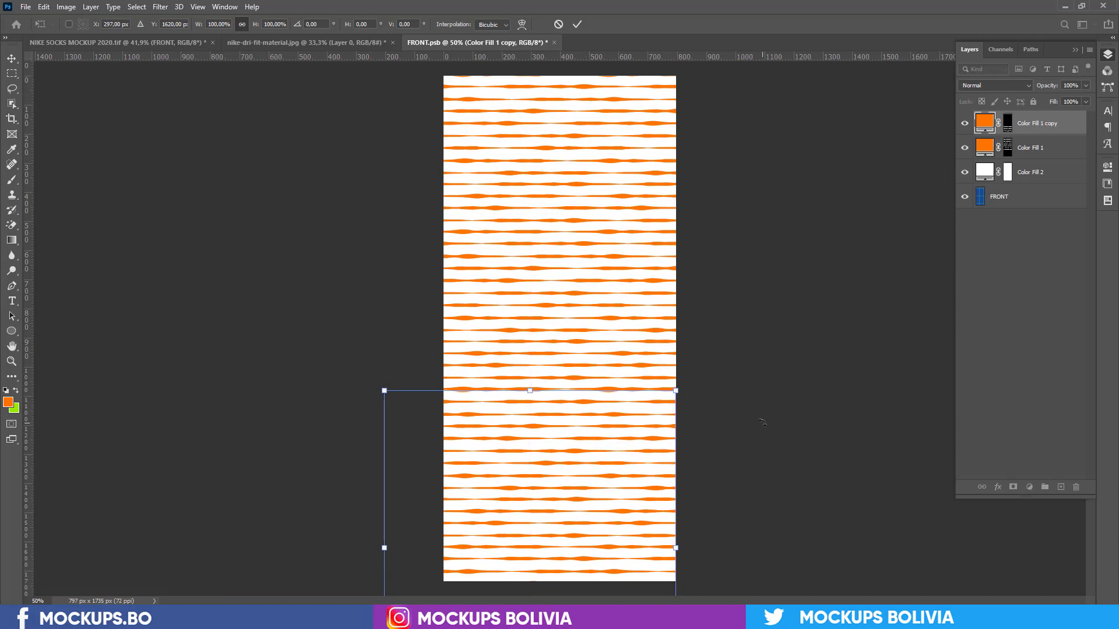
key("Return")
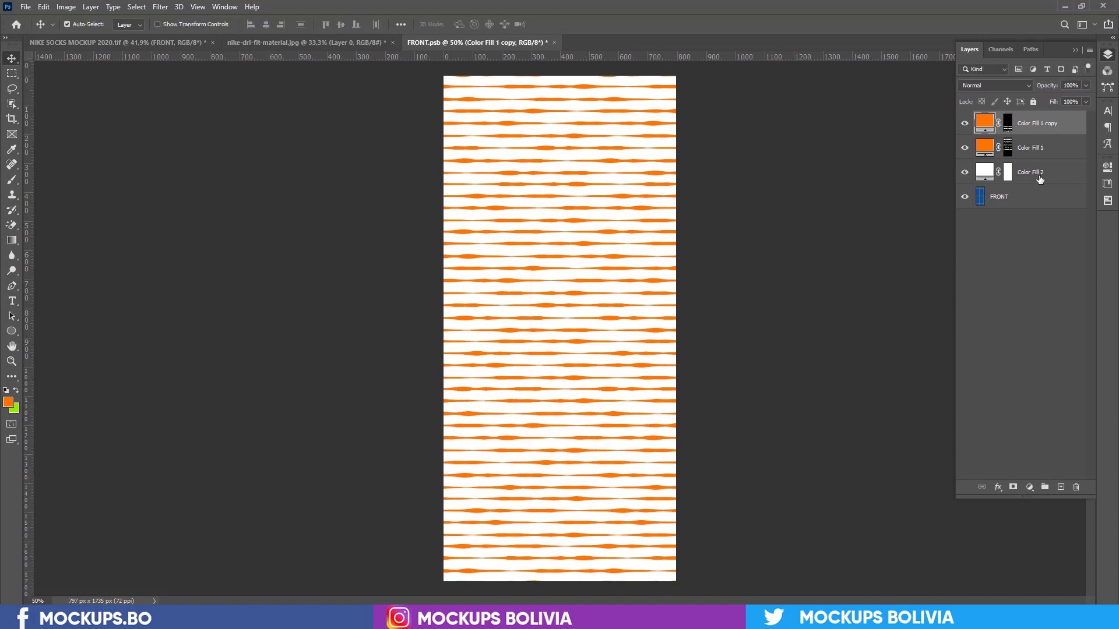
left_click(1072, 149, "shift")
right_click(1072, 150)
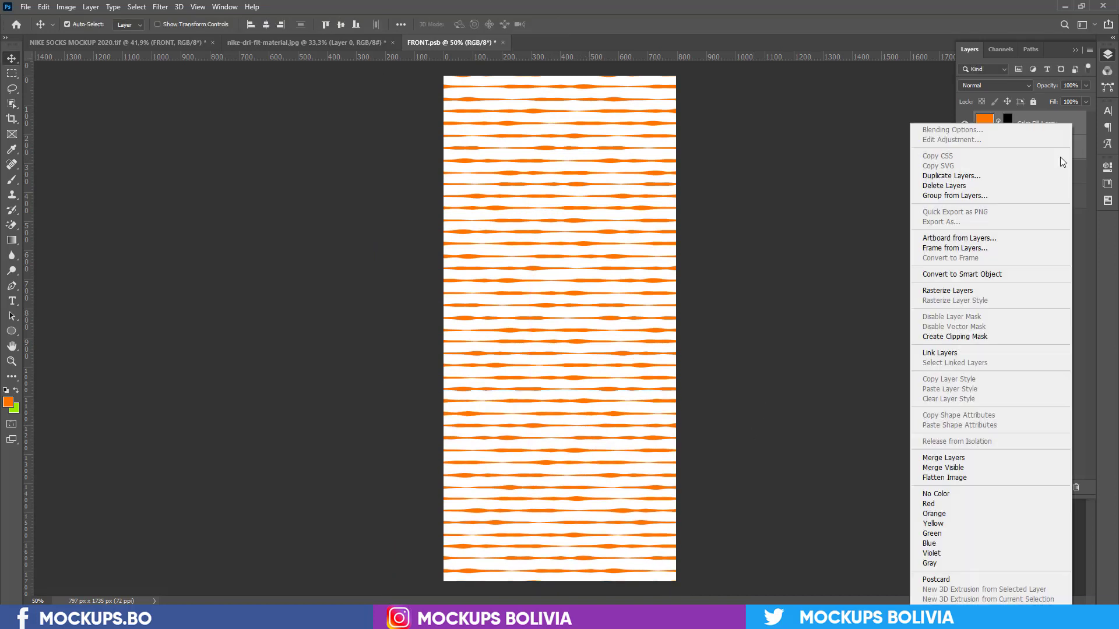
left_click(960, 457)
Free-transform the merged stripe layer so it exactly fills the FRONT canvas.
key("ctrl+t")
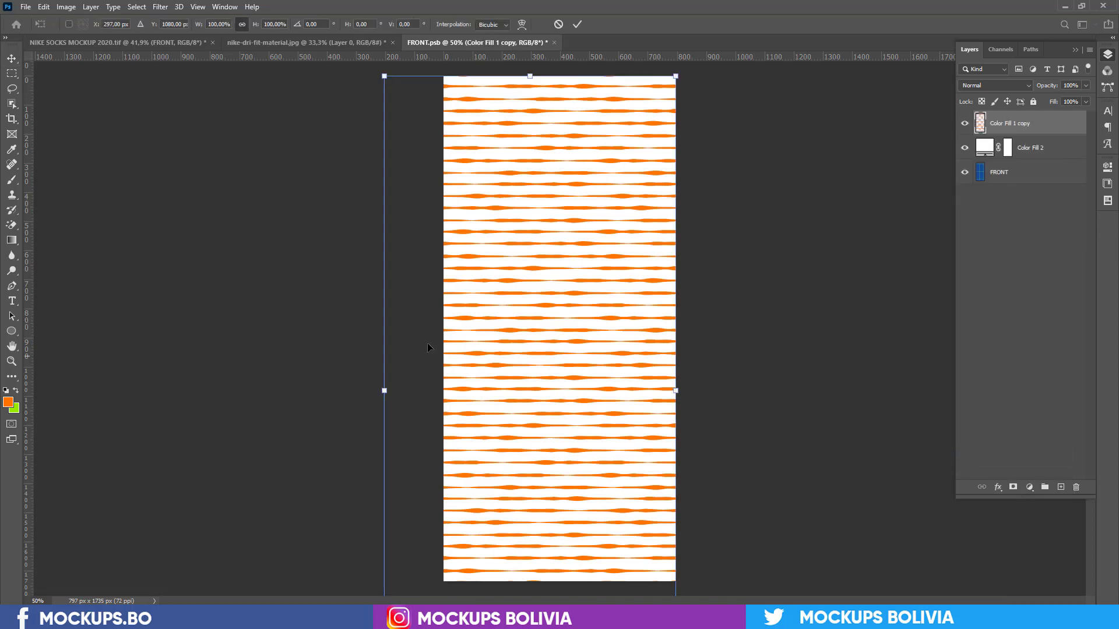
left_click_drag(394, 388, 444, 390)
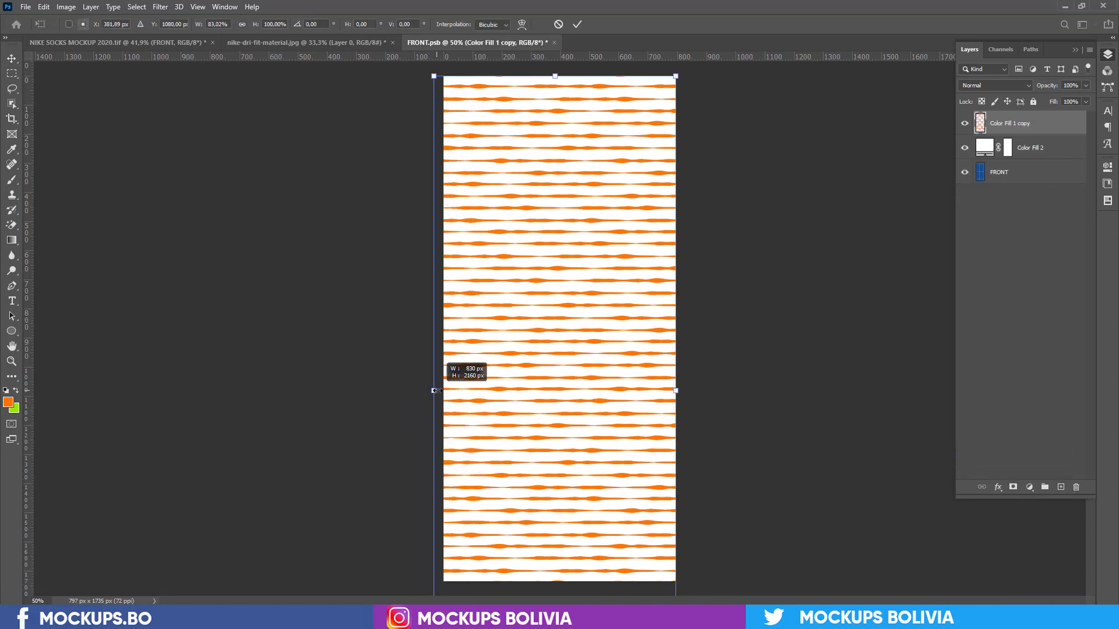
mouse_move(538, 406)
left_mouse_down()
mouse_move(543, 257)
mouse_move(537, 268)
left_mouse_up()
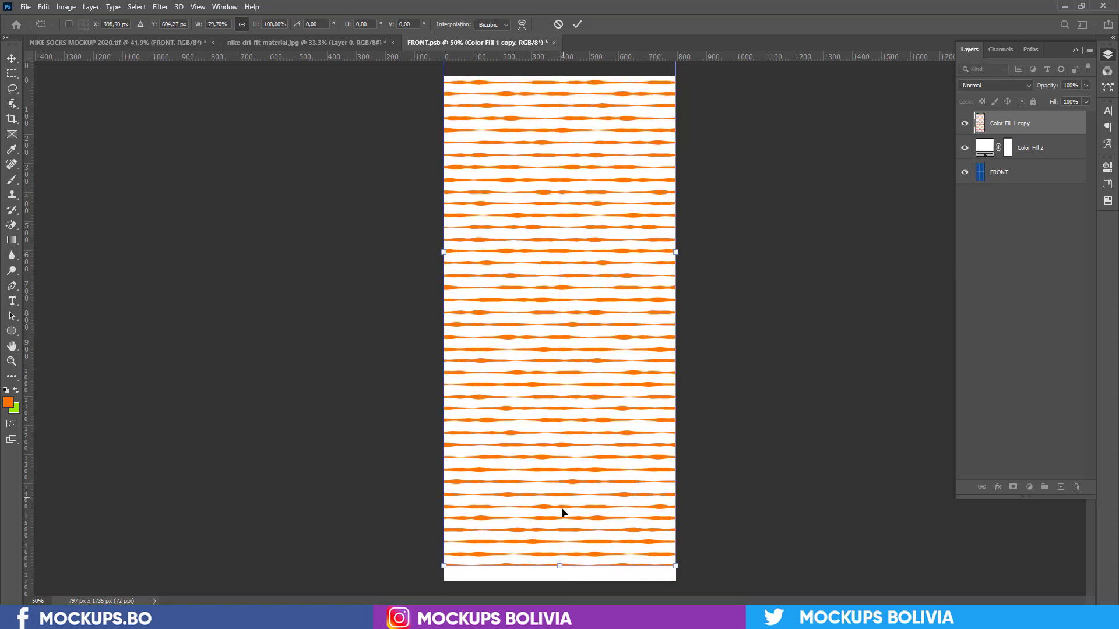
left_click_drag(556, 565, 559, 492)
left_click_drag(562, 389, 561, 477)
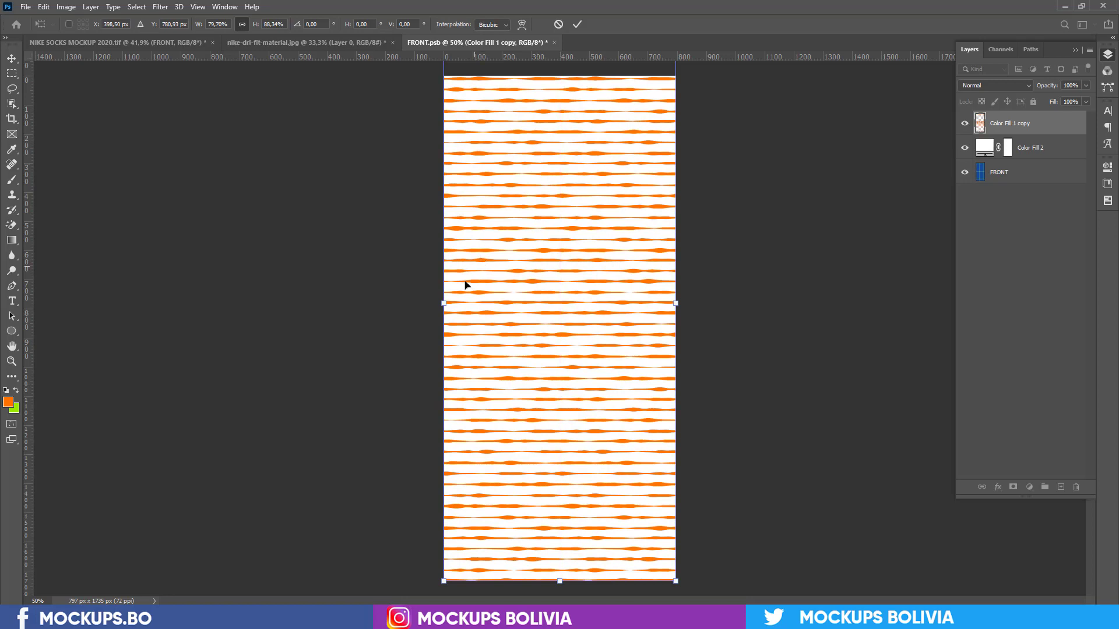
left_click_drag(444, 303, 502, 305)
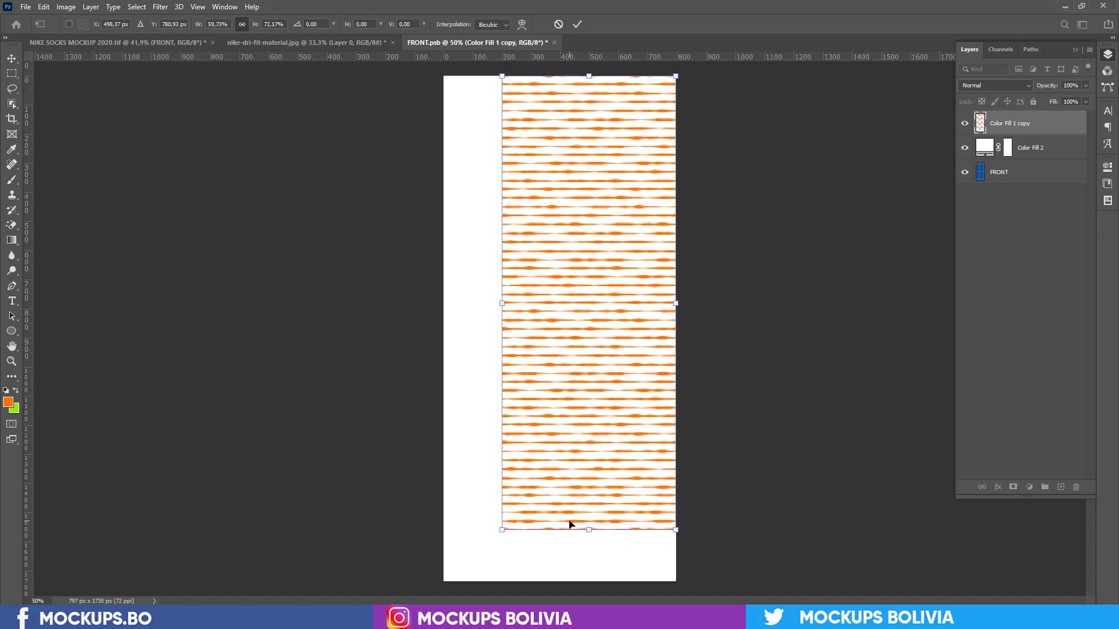
left_click_drag(589, 529, 589, 580)
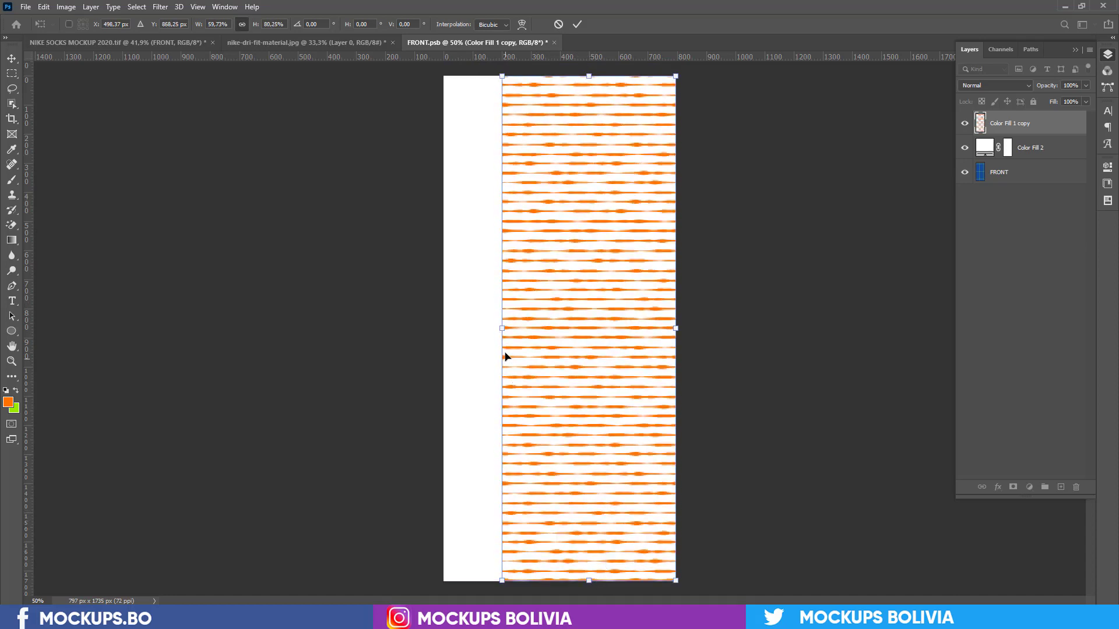
left_click_drag(502, 332, 446, 331)
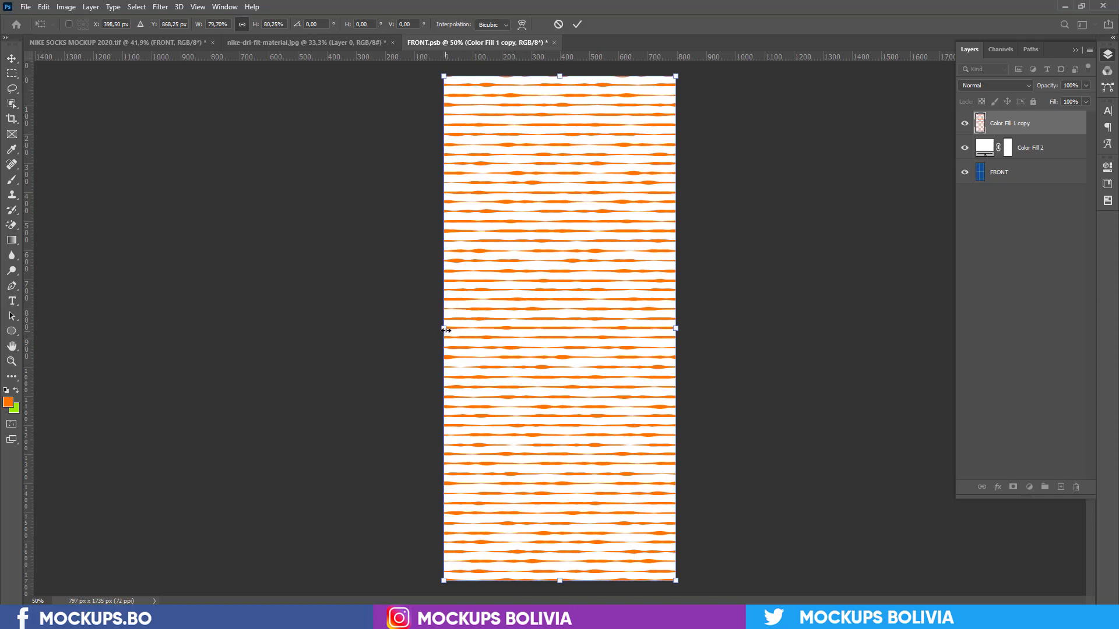
key("Return")
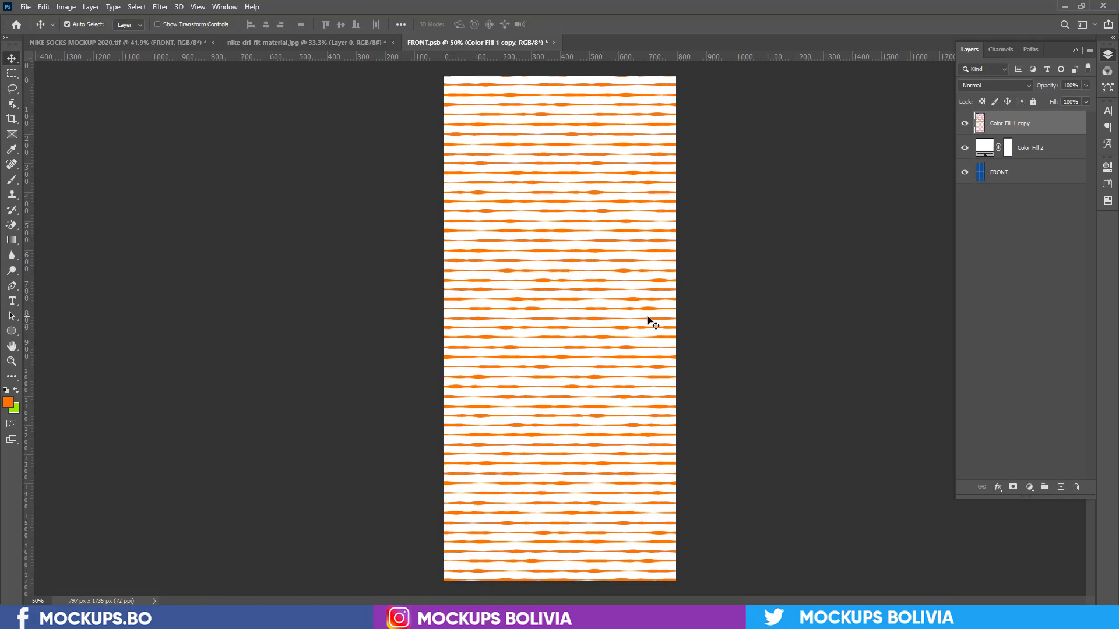
Duplicate the stripes, offset the copy between them, enlarge both layers slightly, and save FRONT.psb.
key("ctrl+j")
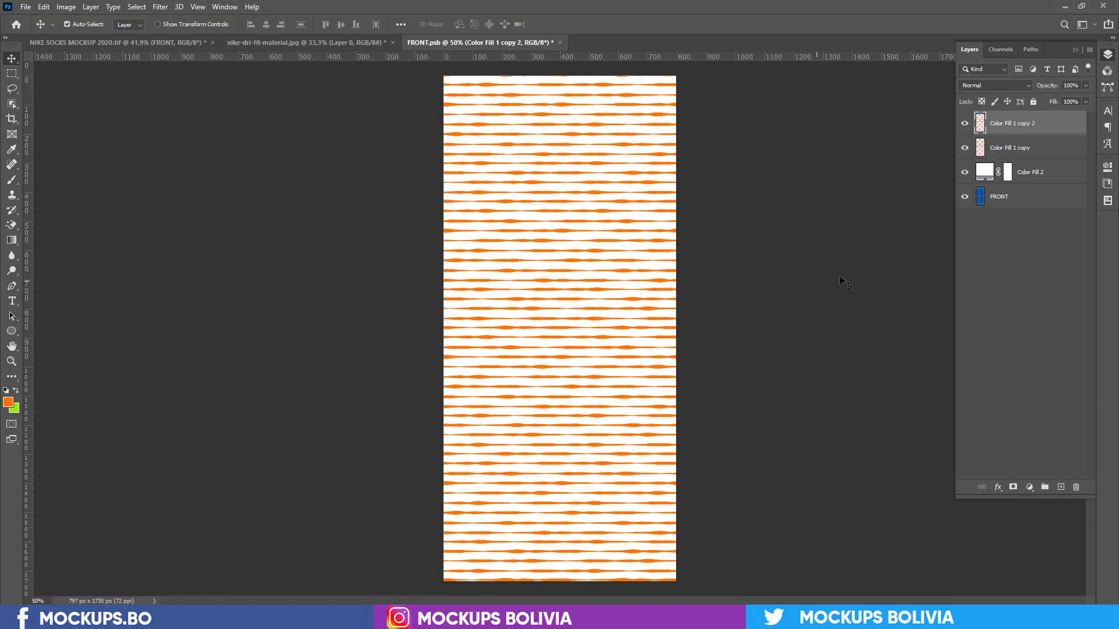
key("Down")
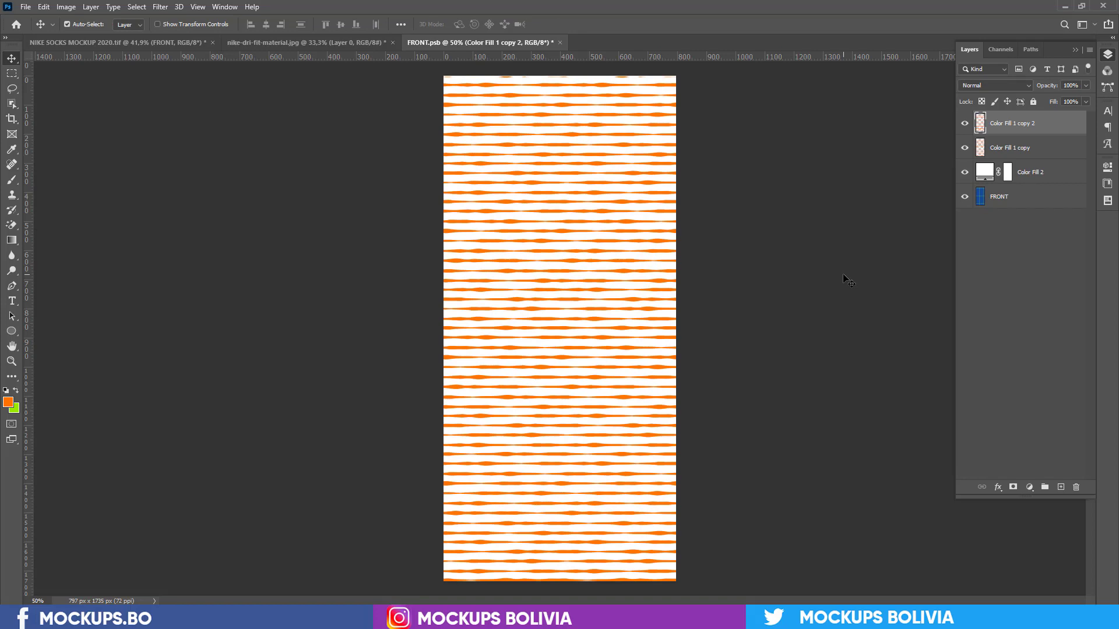
key("Down")
key("Down")
key("Down")
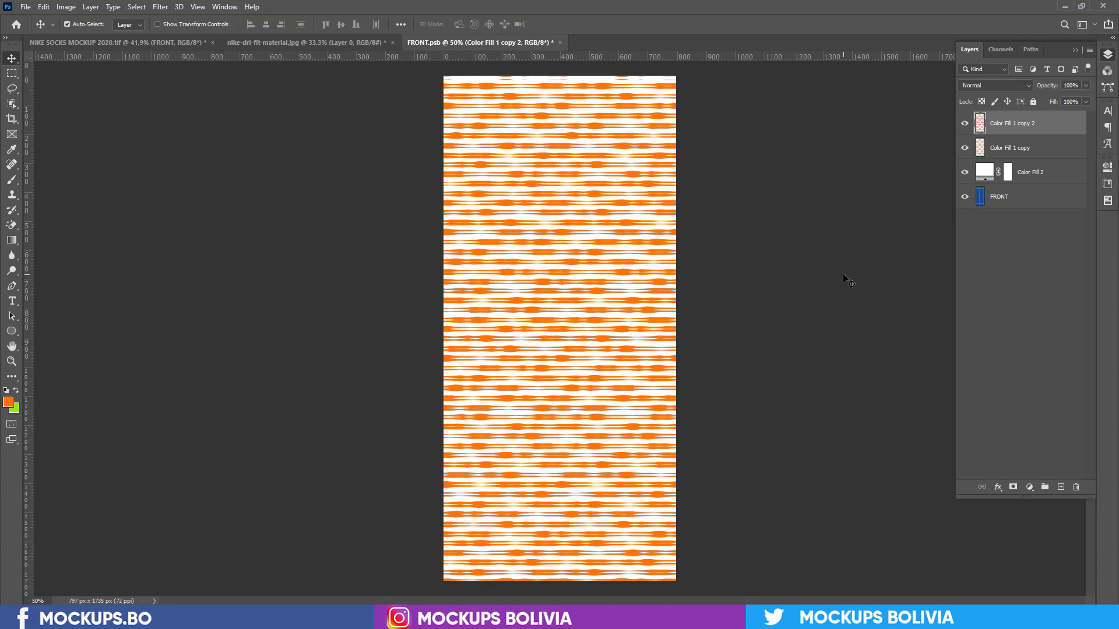
key("Down")
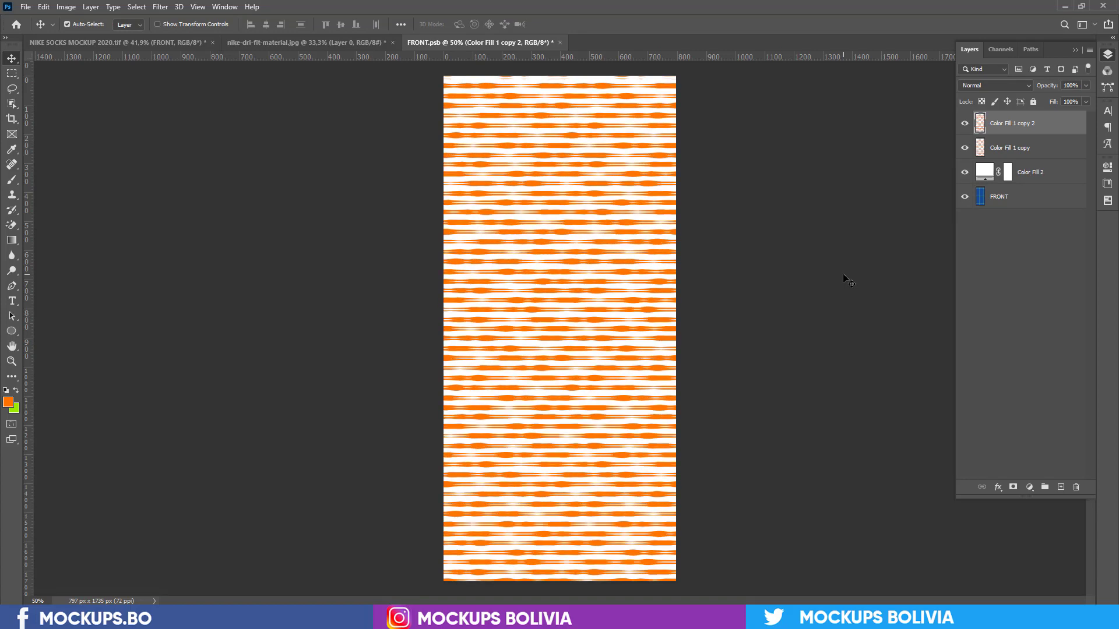
left_click(1068, 149, "shift")
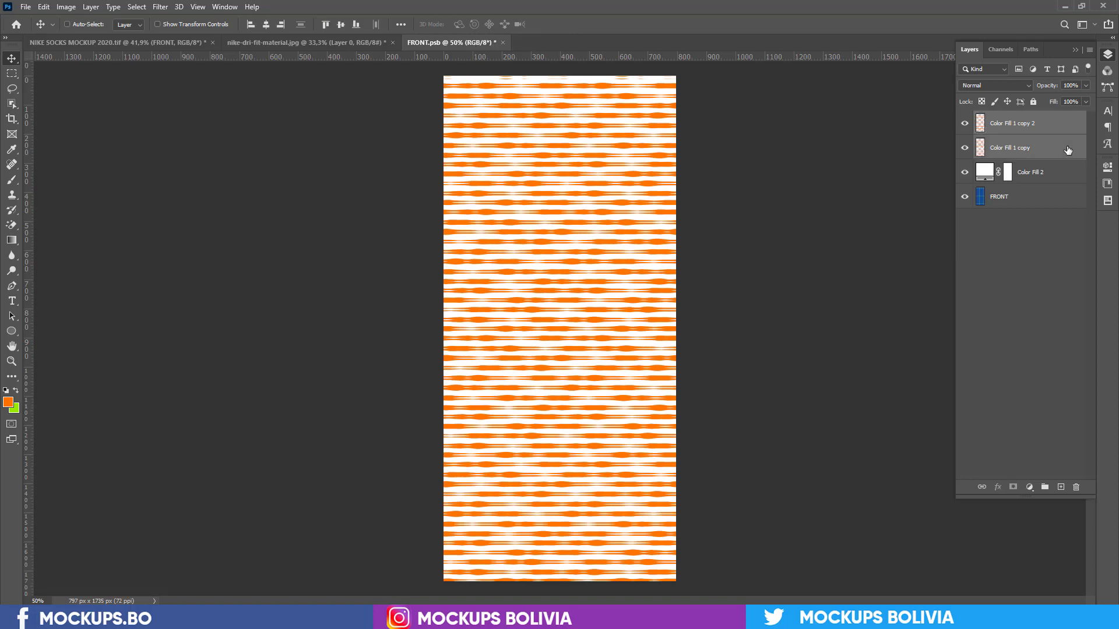
key("ctrl+t")
mouse_move(558, 78)
left_mouse_down()
mouse_move(569, 158)
mouse_move(574, 69)
left_mouse_up()
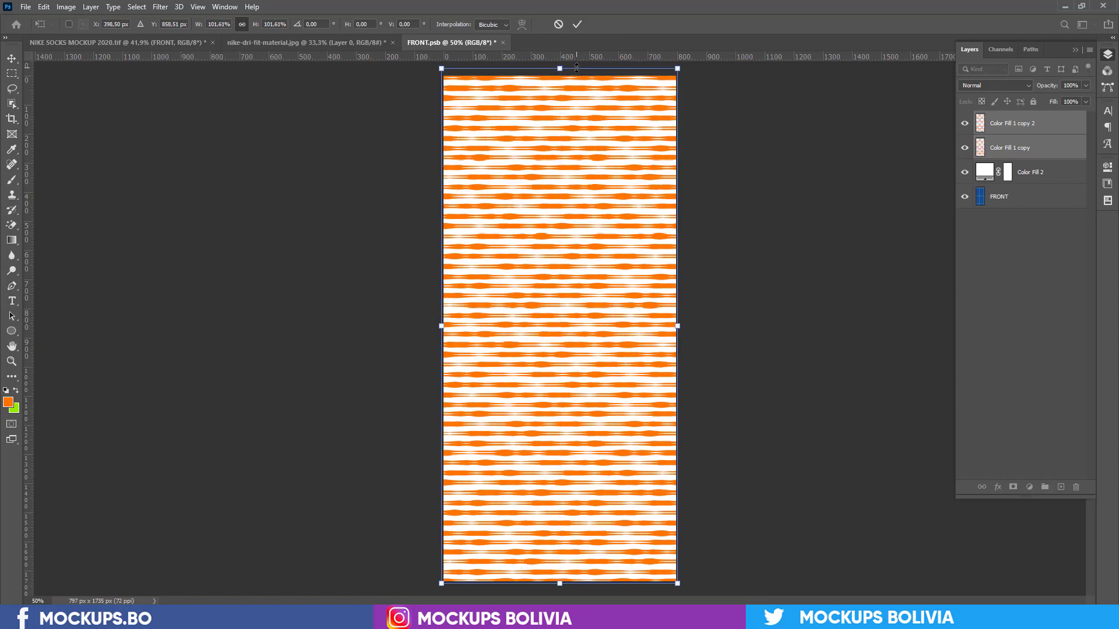
key("Return")
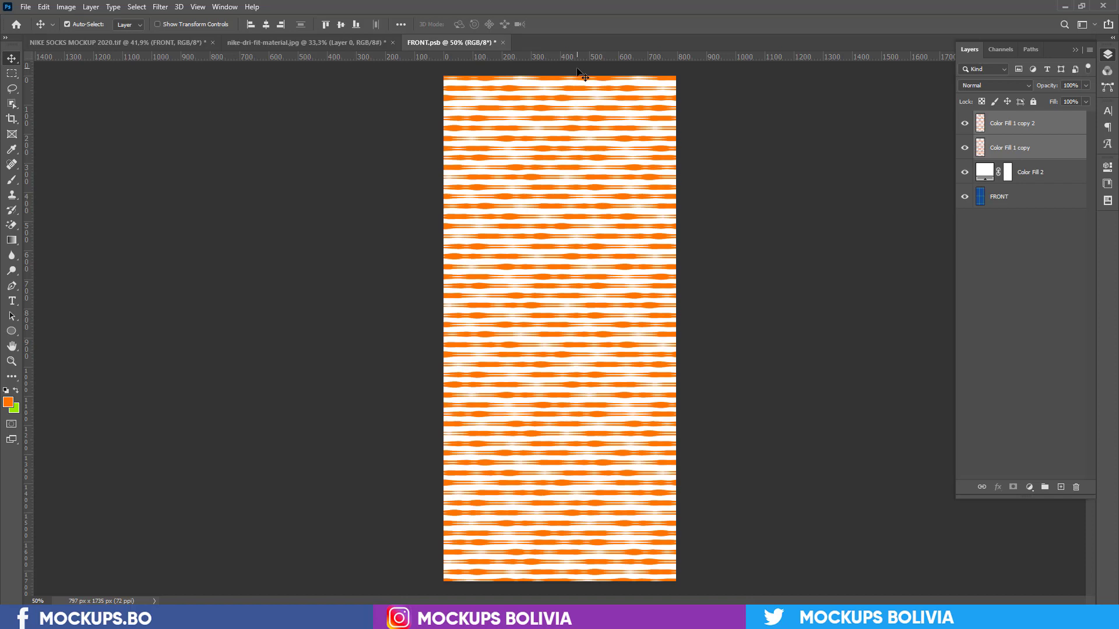
key("ctrl+s")
Hide the extra stripe layer in FRONT.psb for lighter stripes and save.
left_click(177, 43)
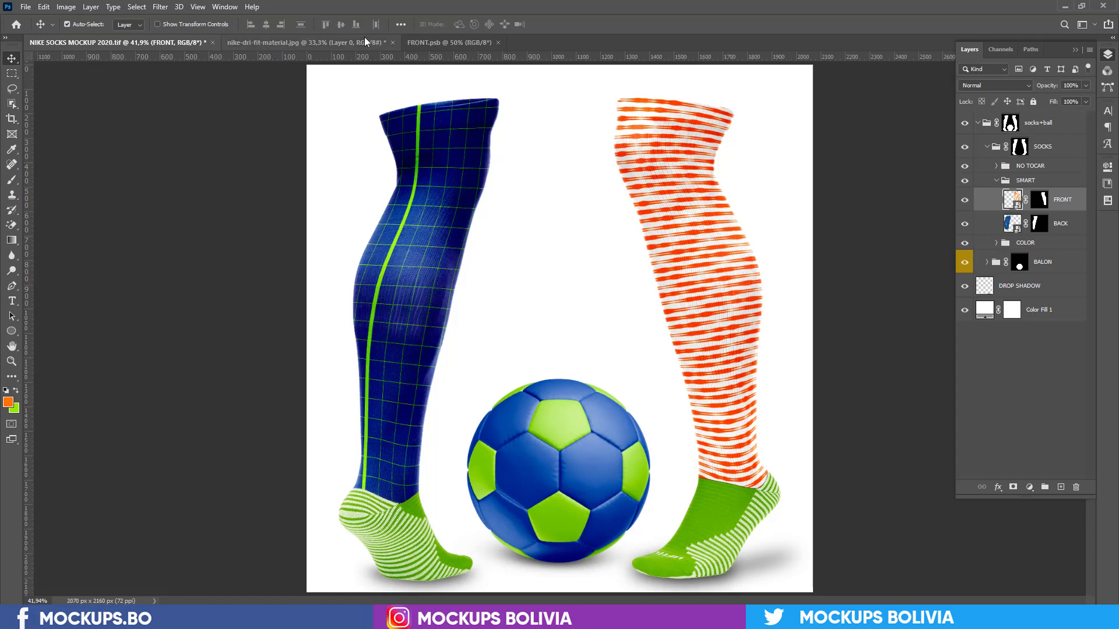
left_click(431, 39)
left_click(965, 122)
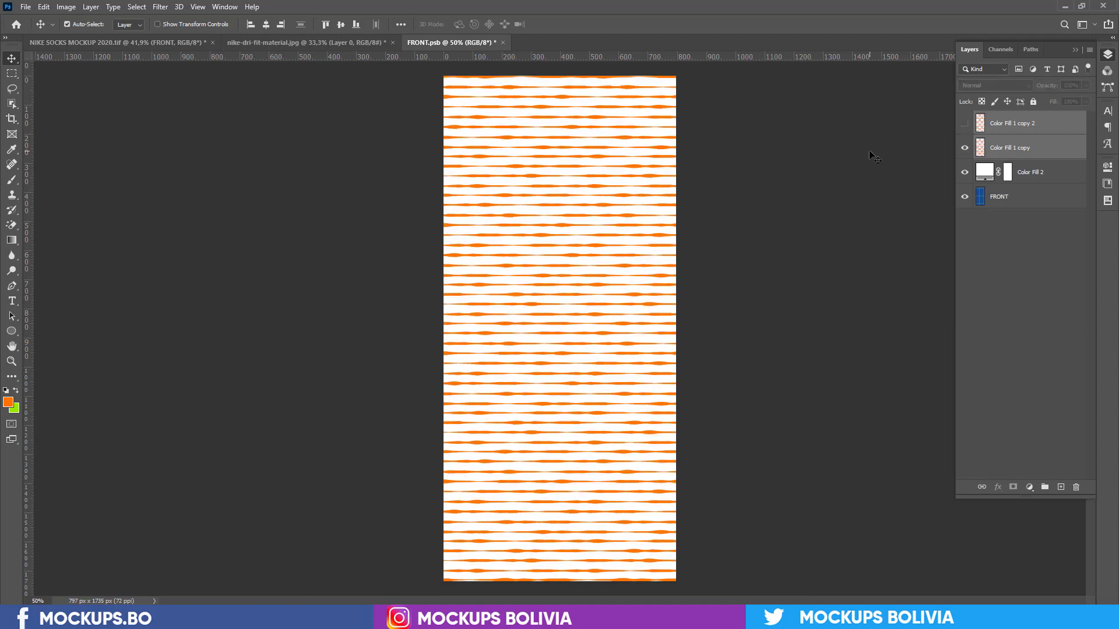
key("ctrl+s")
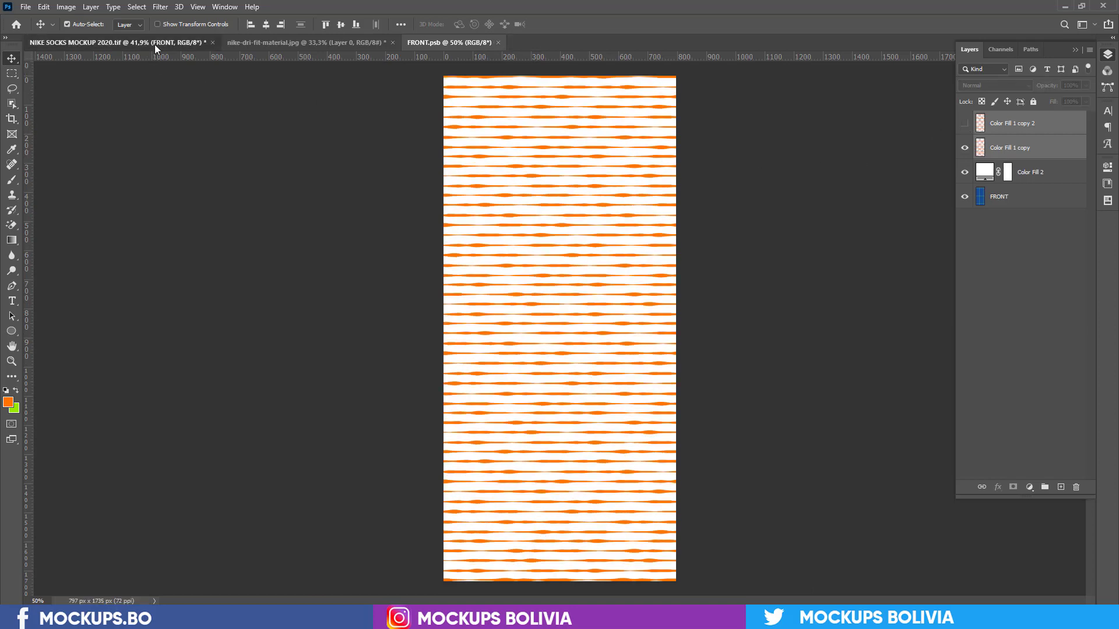
Change the mockup's Color Fill 1 background from white to grey a7a7a7.
left_click(155, 44)
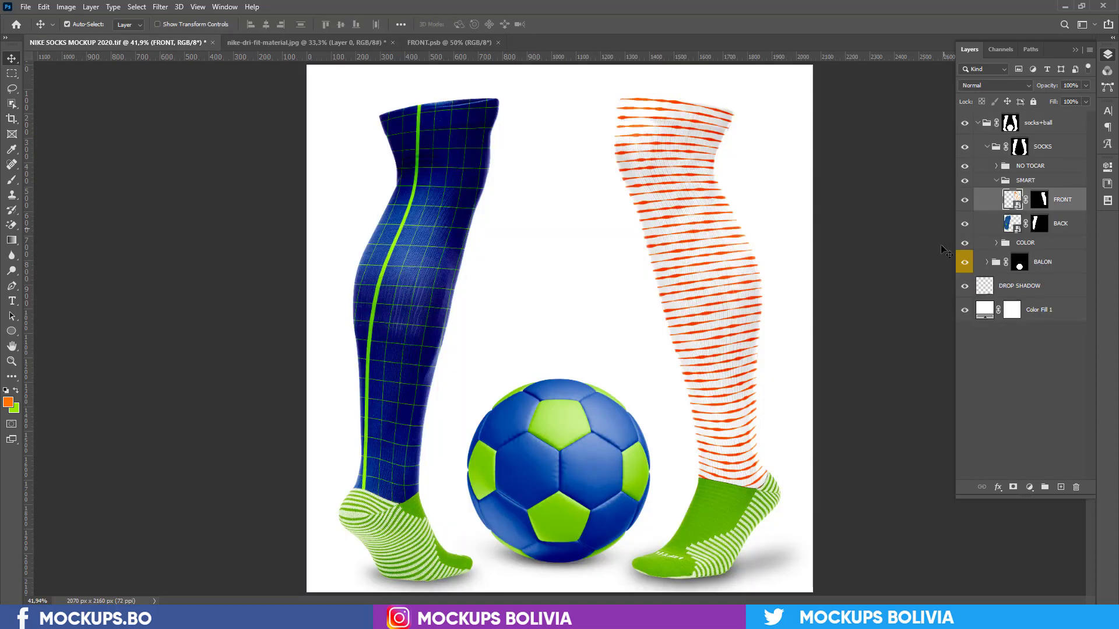
double_click(986, 314)
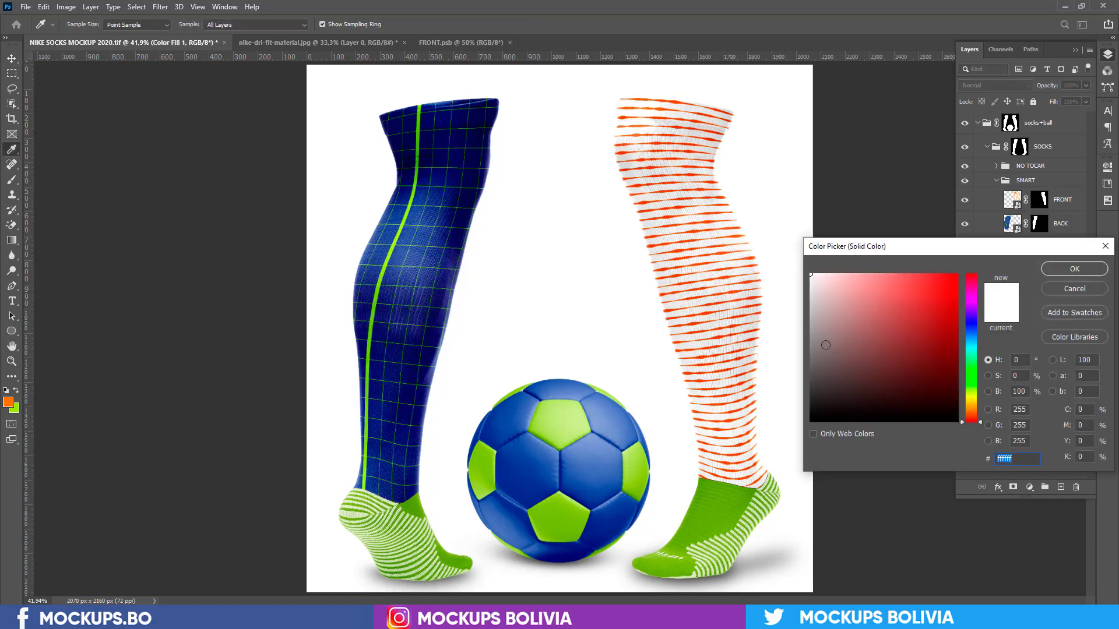
mouse_move(814, 319)
left_mouse_down()
mouse_move(809, 334)
mouse_move(809, 325)
left_mouse_up()
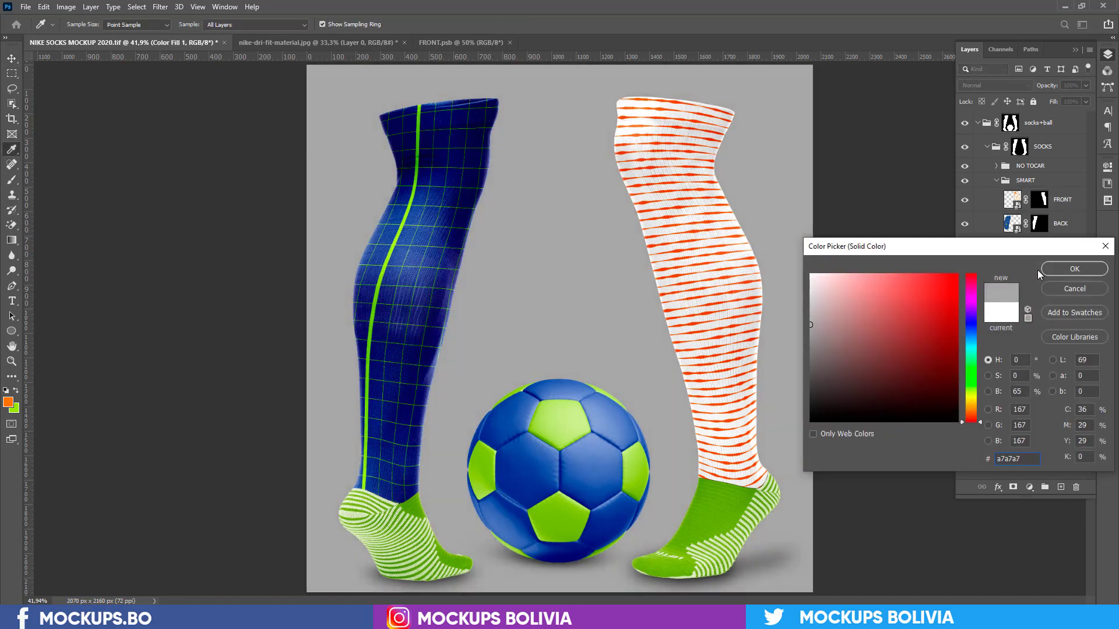
left_click(1066, 268)
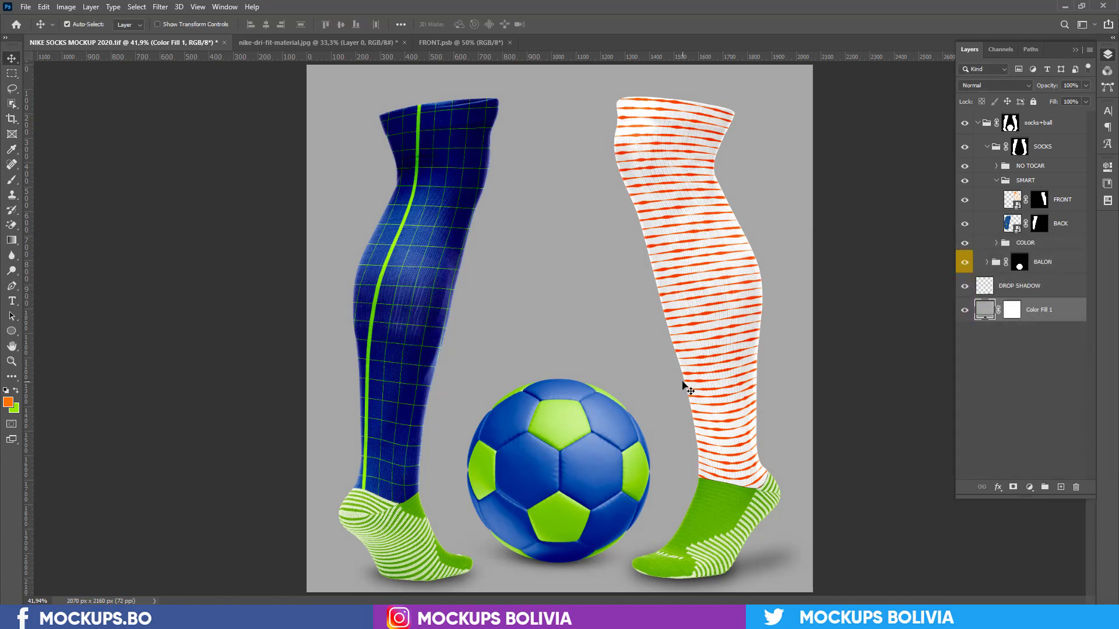
Draw a dark grey rectangle across the bottom of the mockup as a floor.
key("u")
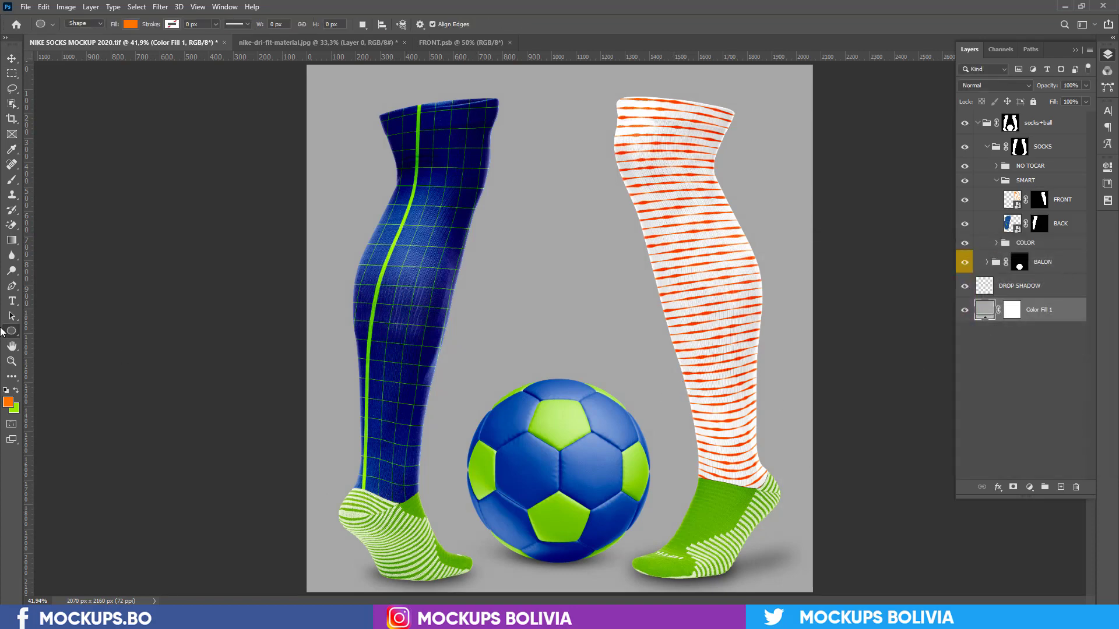
right_click(10, 331)
left_click(52, 331)
left_click(8, 402)
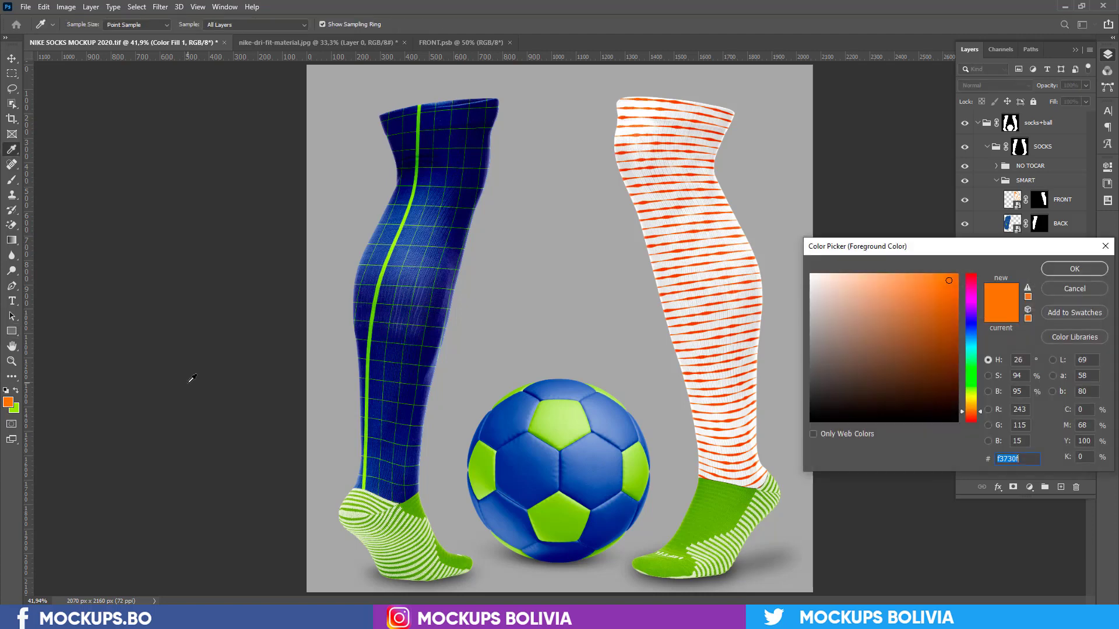
left_click(192, 379)
left_click(1067, 270)
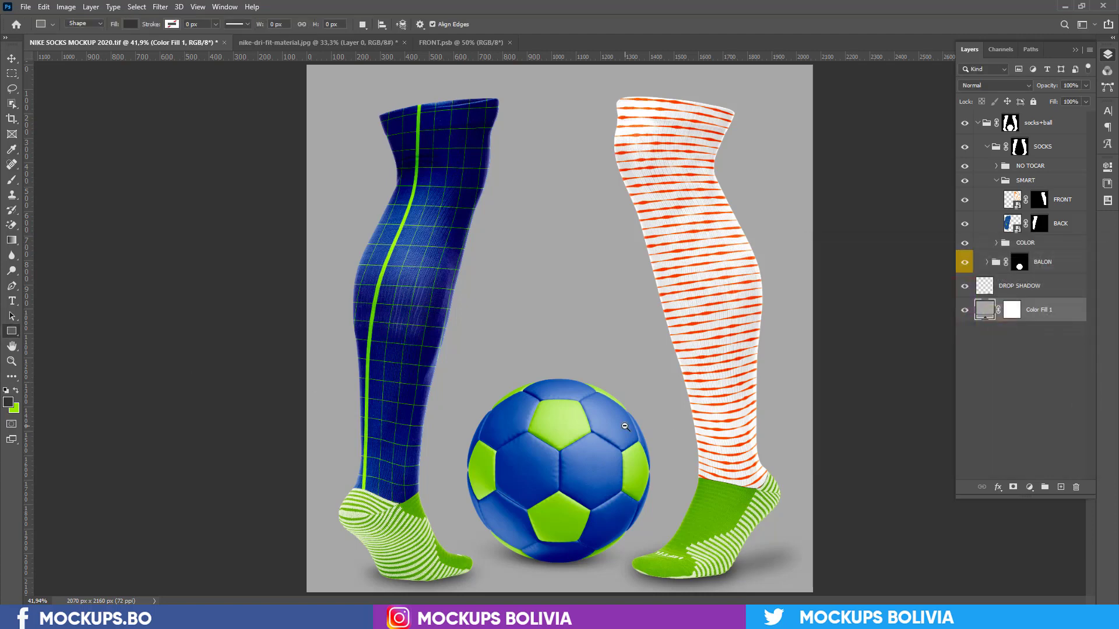
key("ctrl+minus")
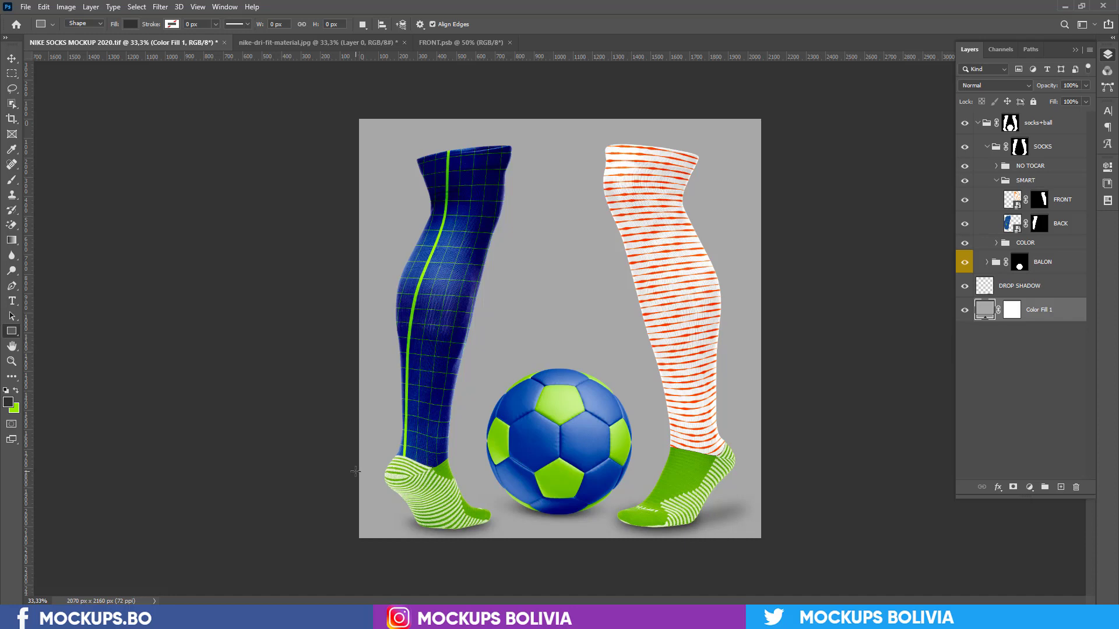
left_click_drag(355, 470, 763, 539)
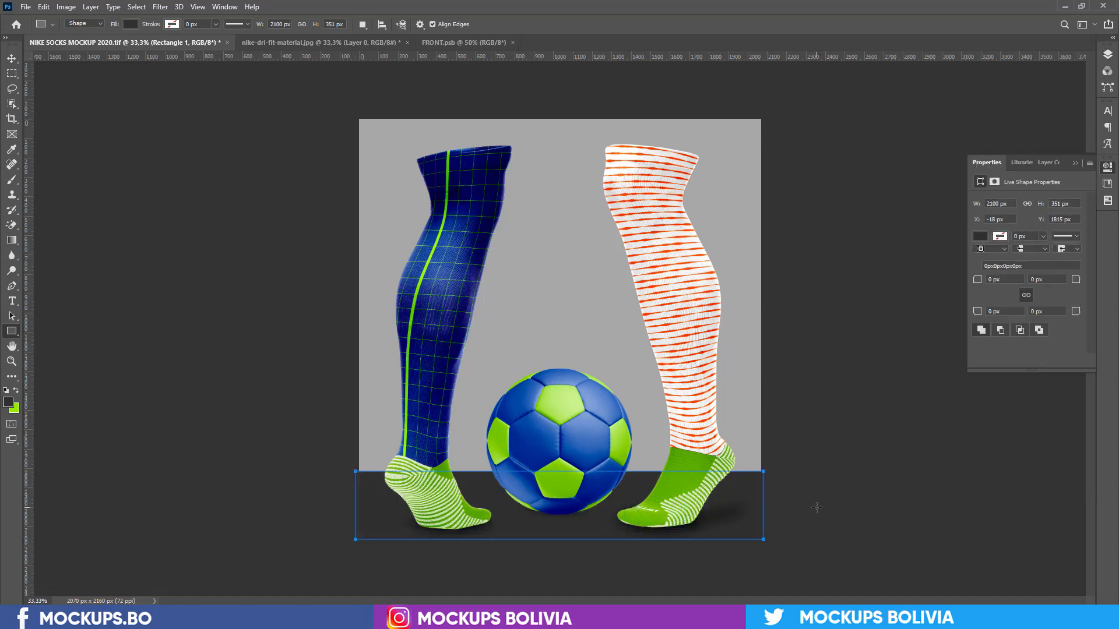
Make the area around the canvas black and nudge the floor rectangle down.
key("v")
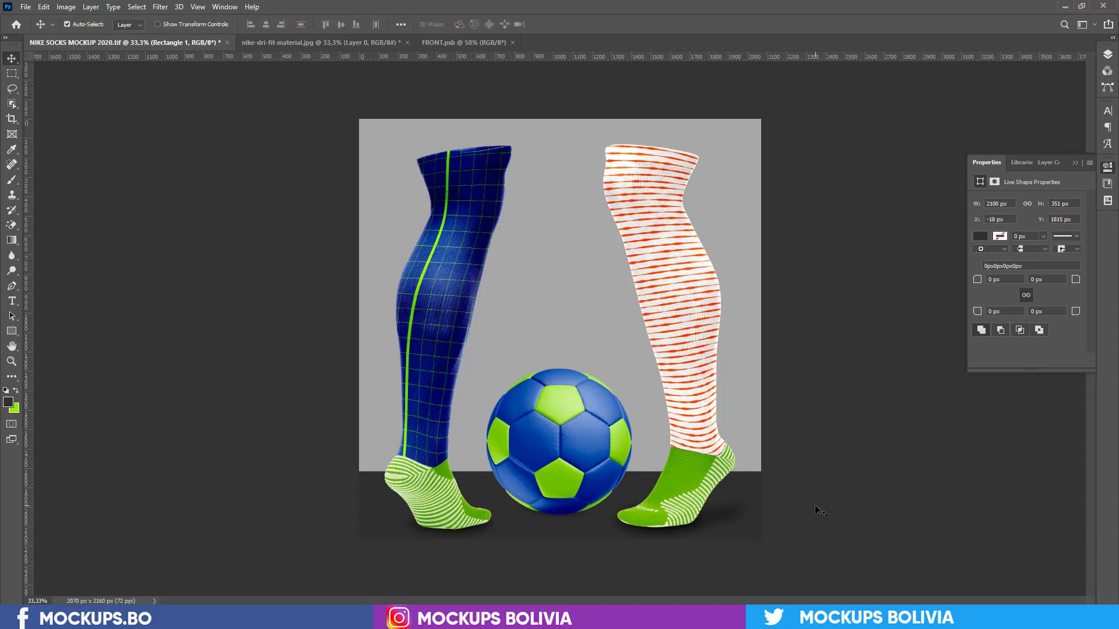
right_click(837, 490)
left_click(876, 504)
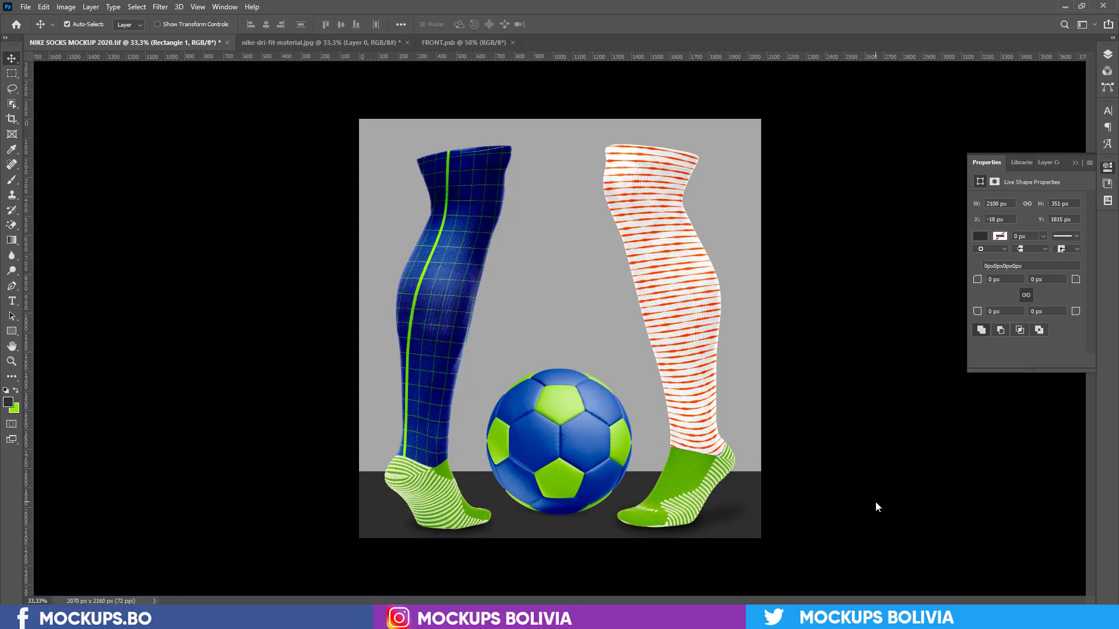
scroll(882, 502, "up", 2)
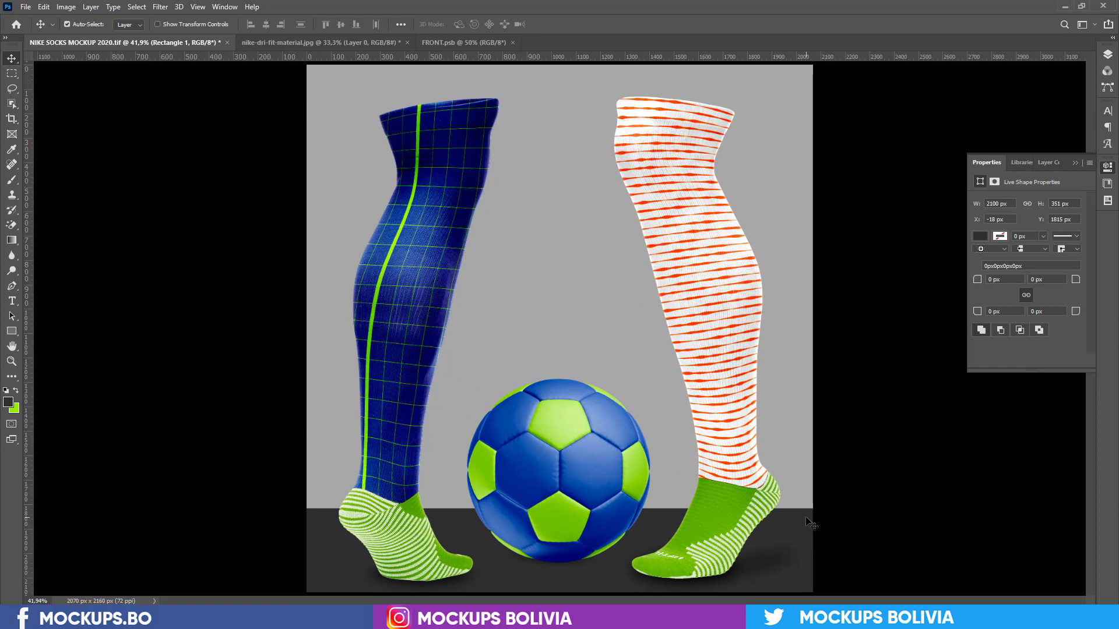
key("Down")
key("Down")
key("Down")
key("Down")
key("Down")
key("Down")
key("Down")
key("Down")
key("Down")
key("Down")
key("Down")
key("Down")
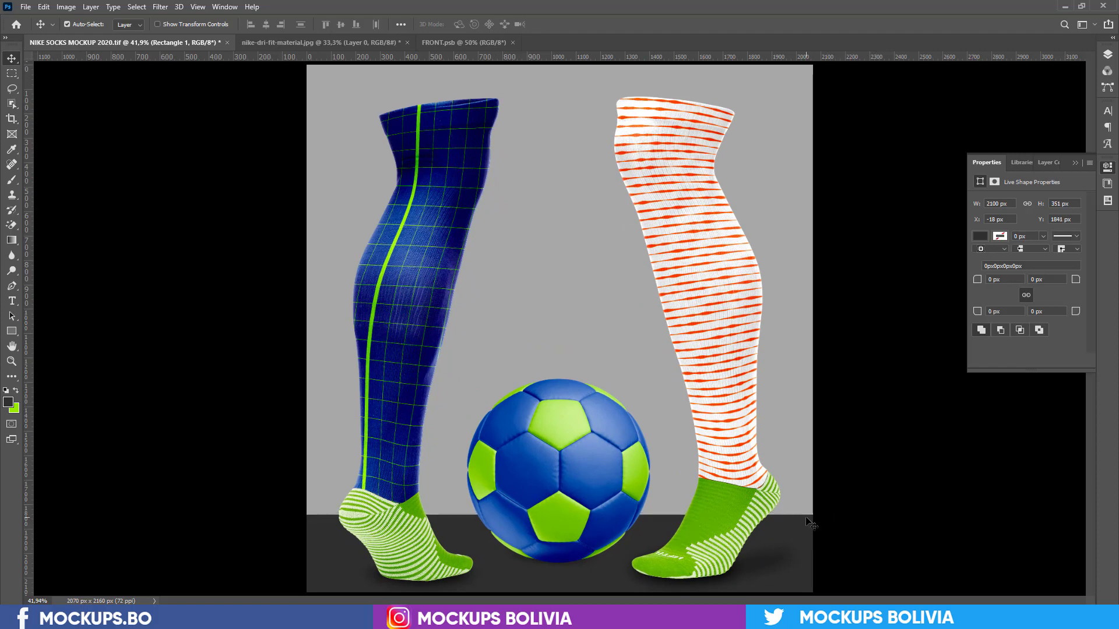
key("Down")
key("Down")
key("Down")
key("Down")
key("Down")
key("Down")
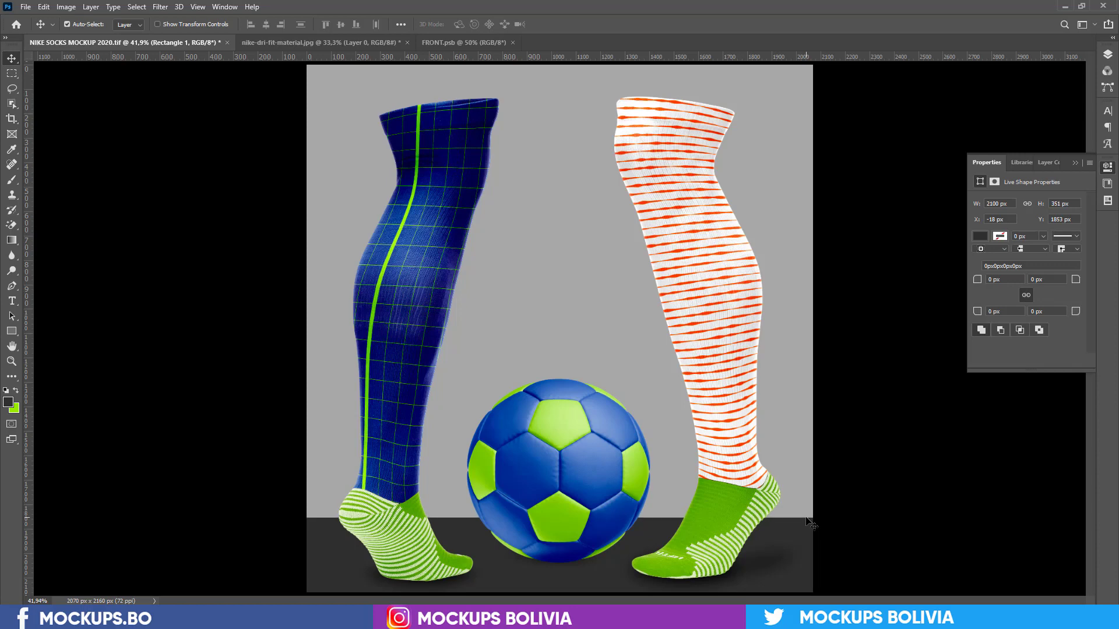
key("Down")
key("Down")
key("Down")
key("Down")
key("Down")
key("Down")
key("Down")
key("Down")
key("Down")
Lower the floor rectangle's opacity to 46%.
left_click(1107, 54)
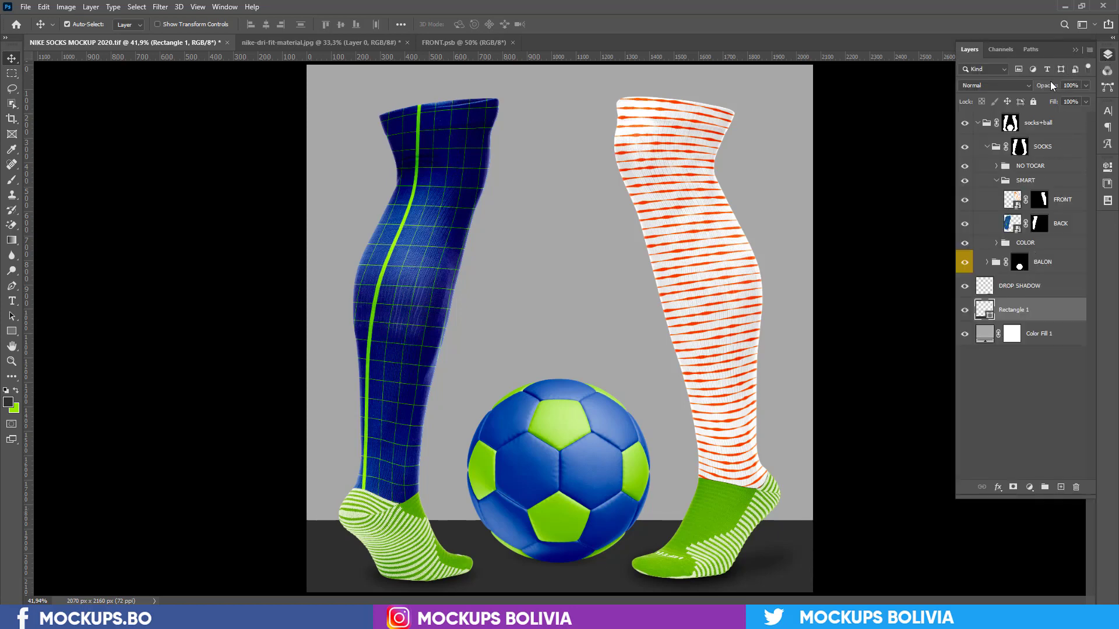
left_click_drag(1050, 85, 1034, 86)
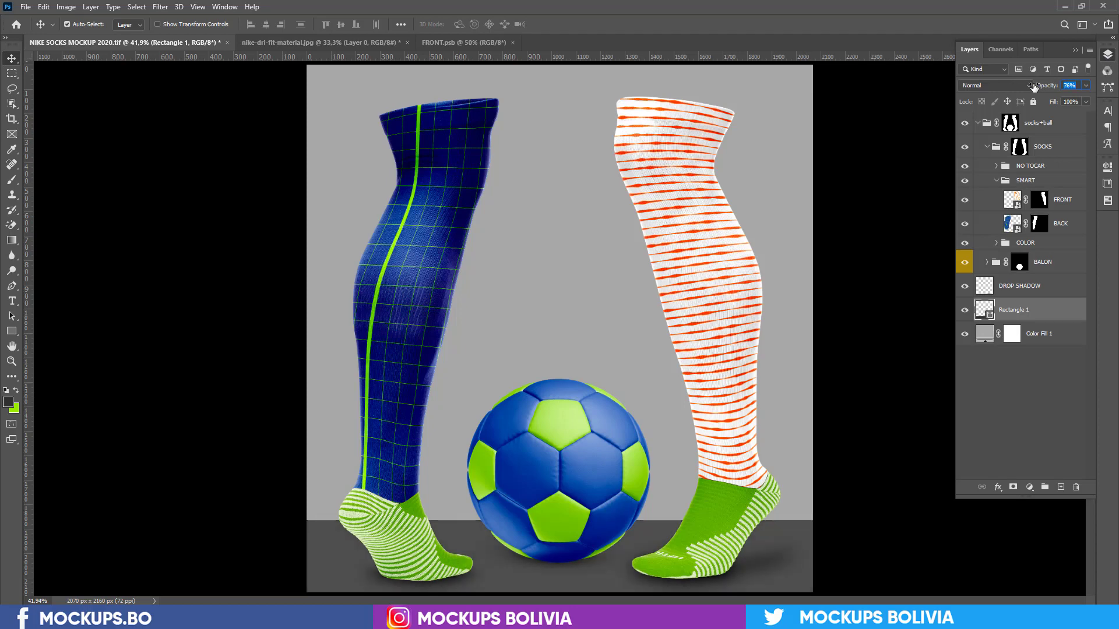
left_click_drag(1030, 88, 1028, 87)
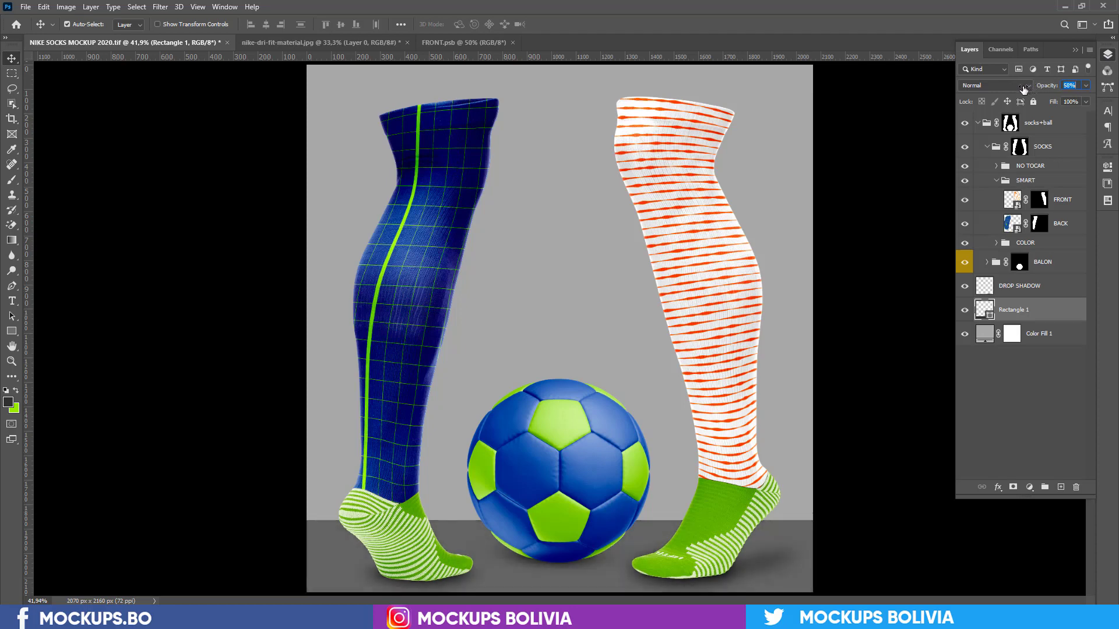
left_click_drag(1017, 88, 1017, 88)
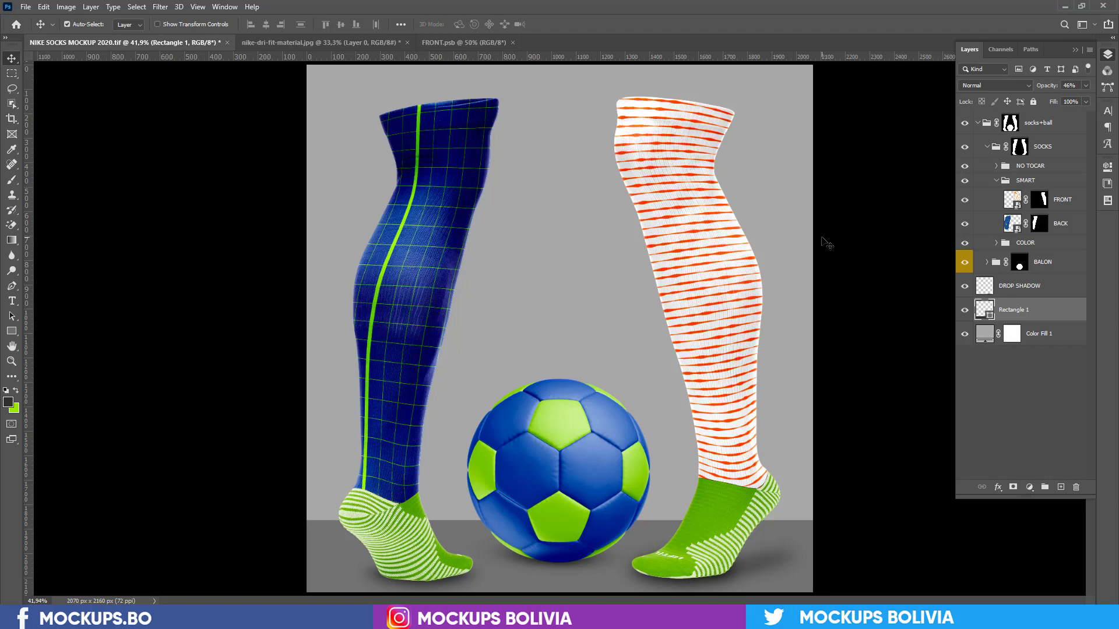
left_click(439, 40)
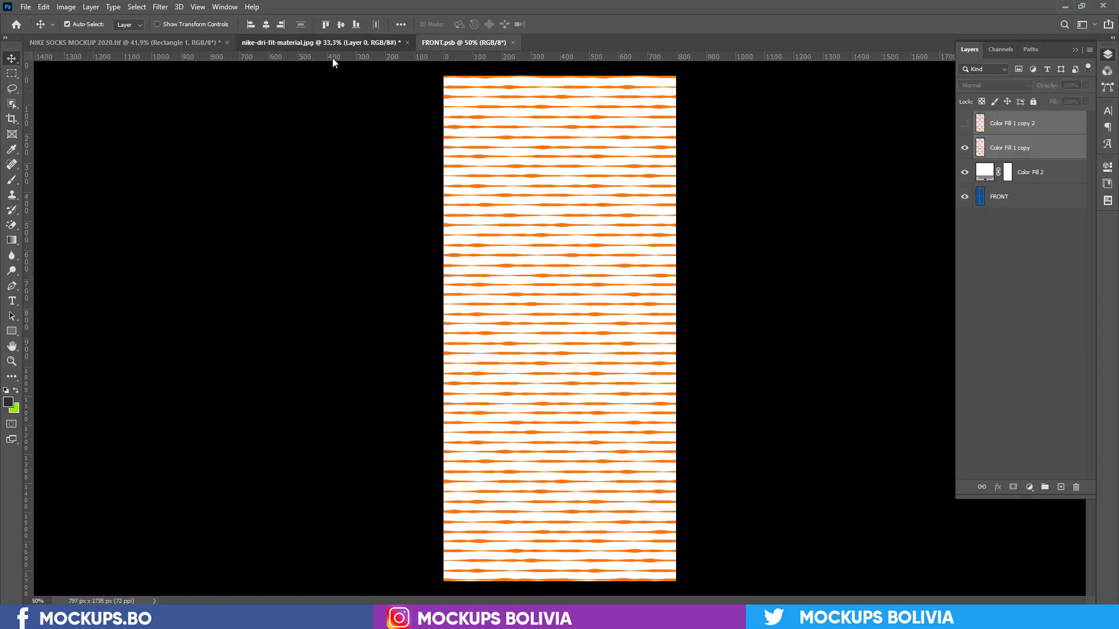
Copy the Nike swoosh from its image and paste it into FRONT.psb.
left_click(329, 42)
key("m")
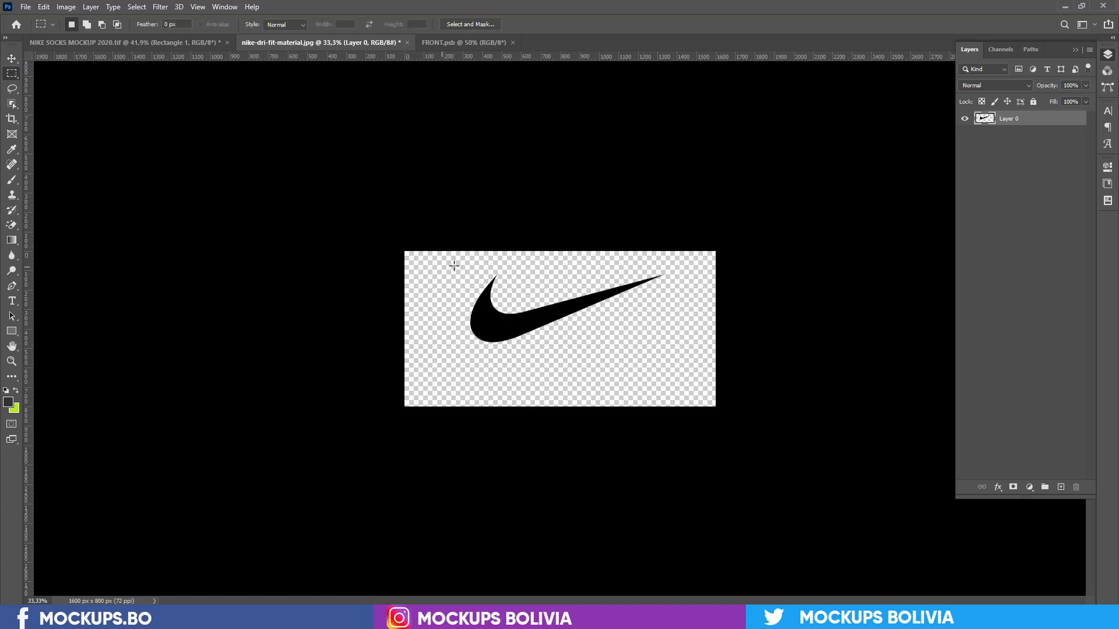
left_click_drag(445, 266, 686, 352)
key("ctrl+c")
left_click(452, 43)
key("v")
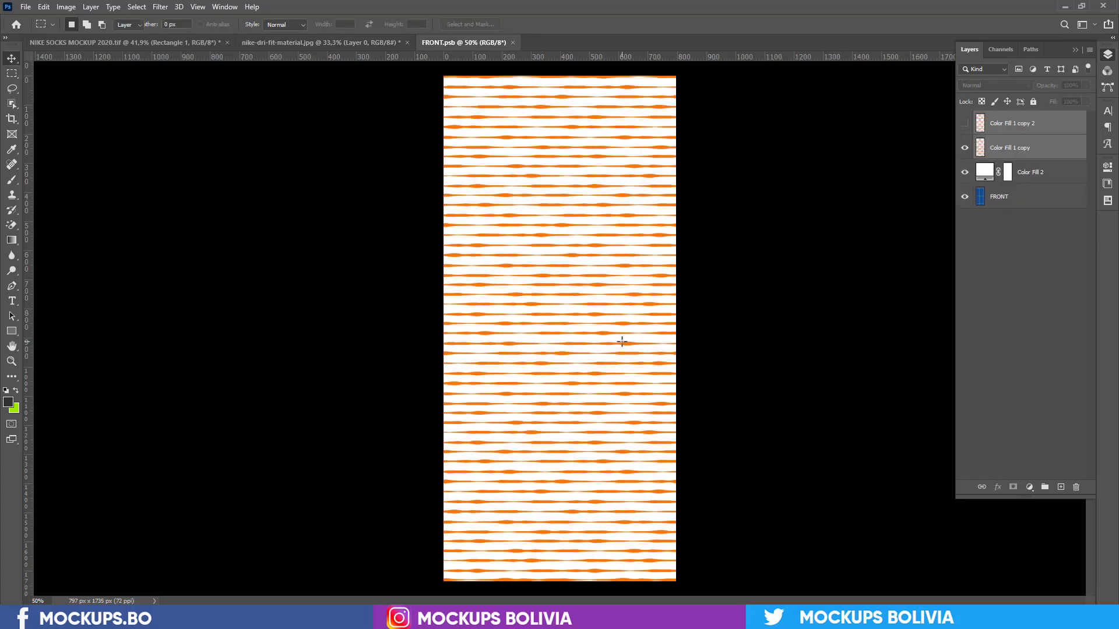
key("ctrl+v")
Scale the swoosh to about 70%, shift it right, and check it on the mockup.
key("ctrl+t")
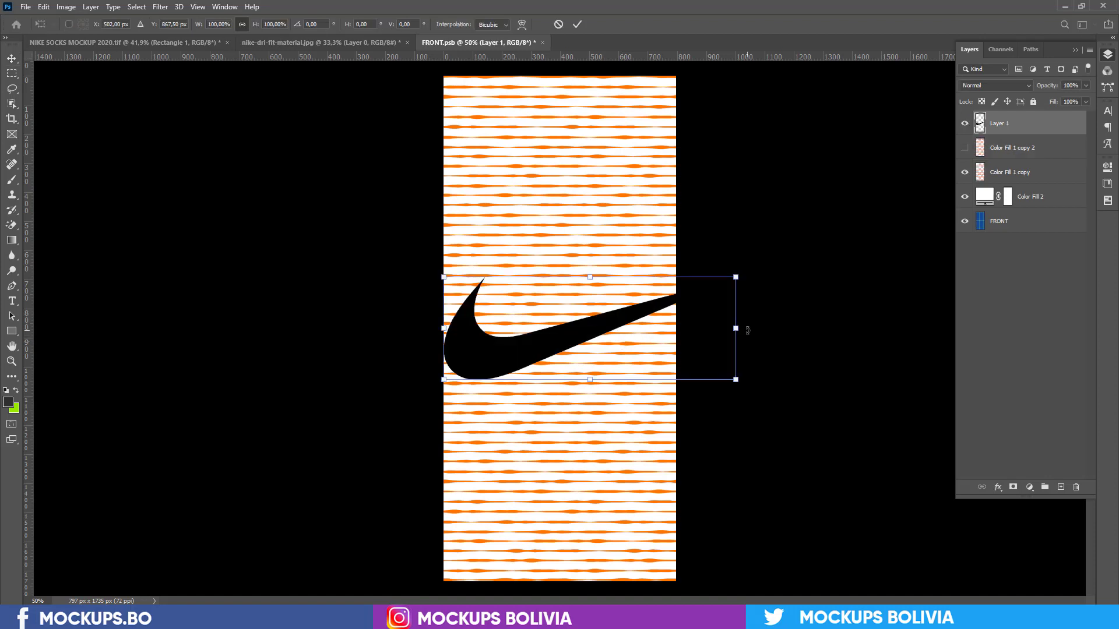
left_click_drag(739, 328, 498, 329)
key("Return")
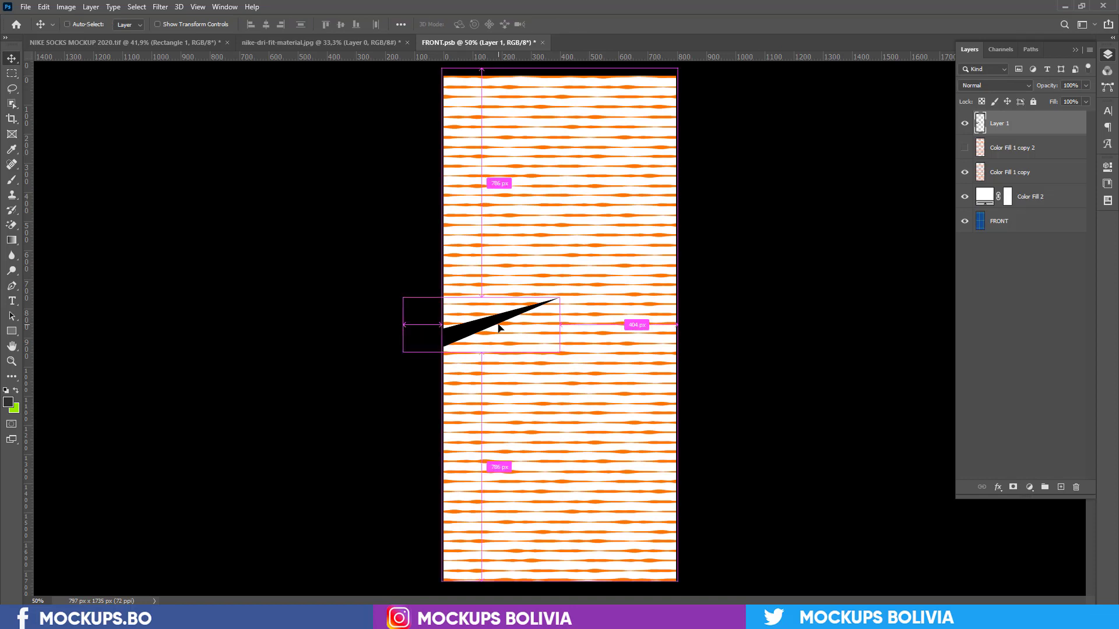
left_click(191, 42)
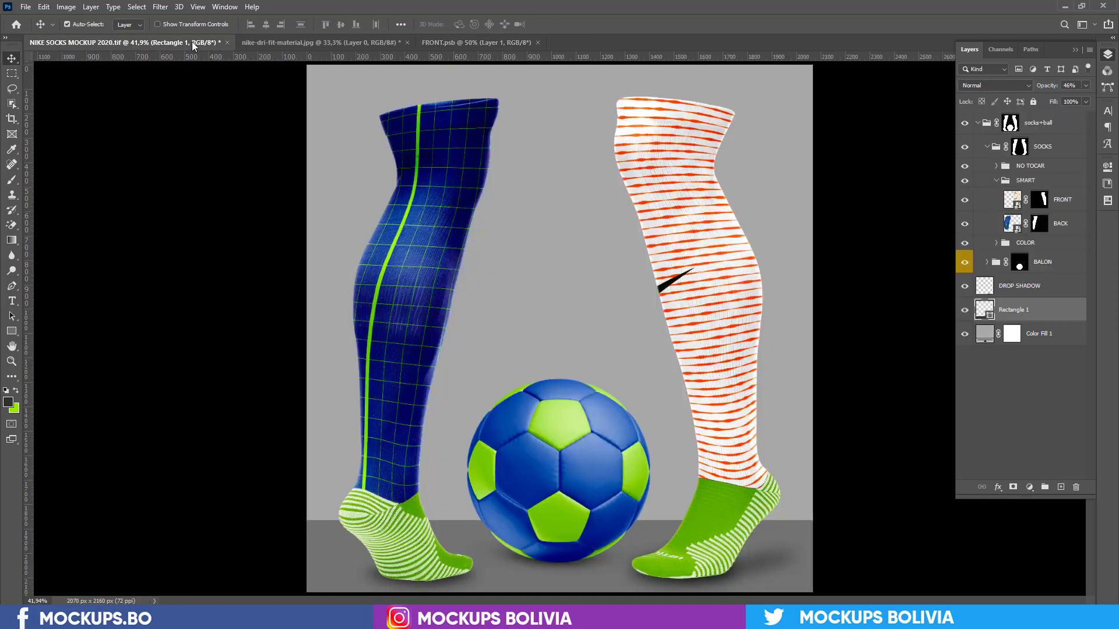
left_click(457, 42)
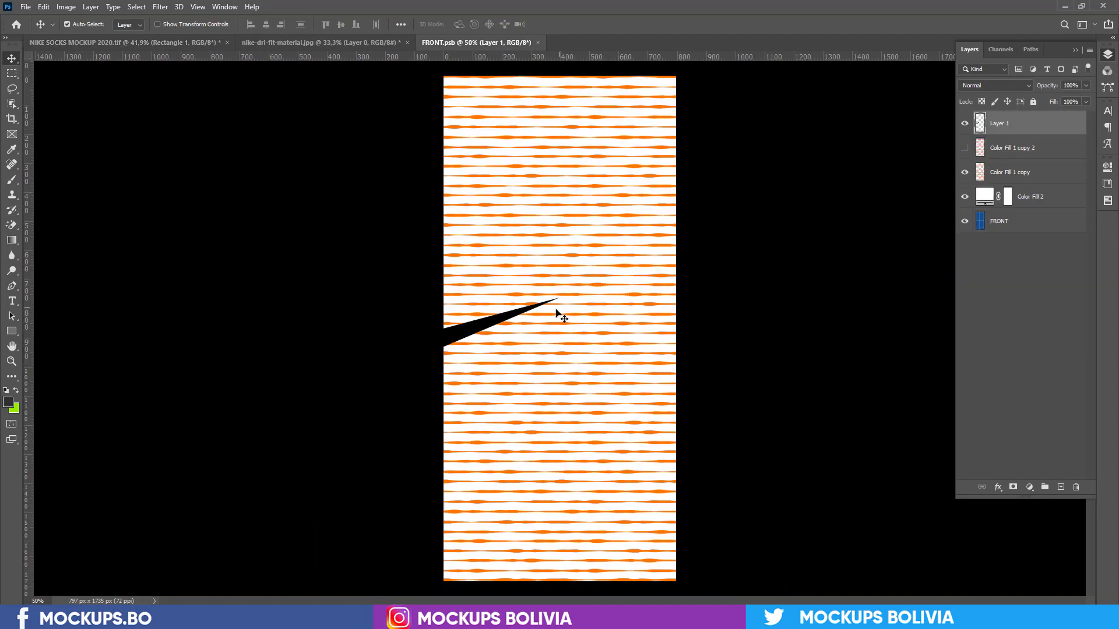
left_click_drag(502, 329, 542, 330)
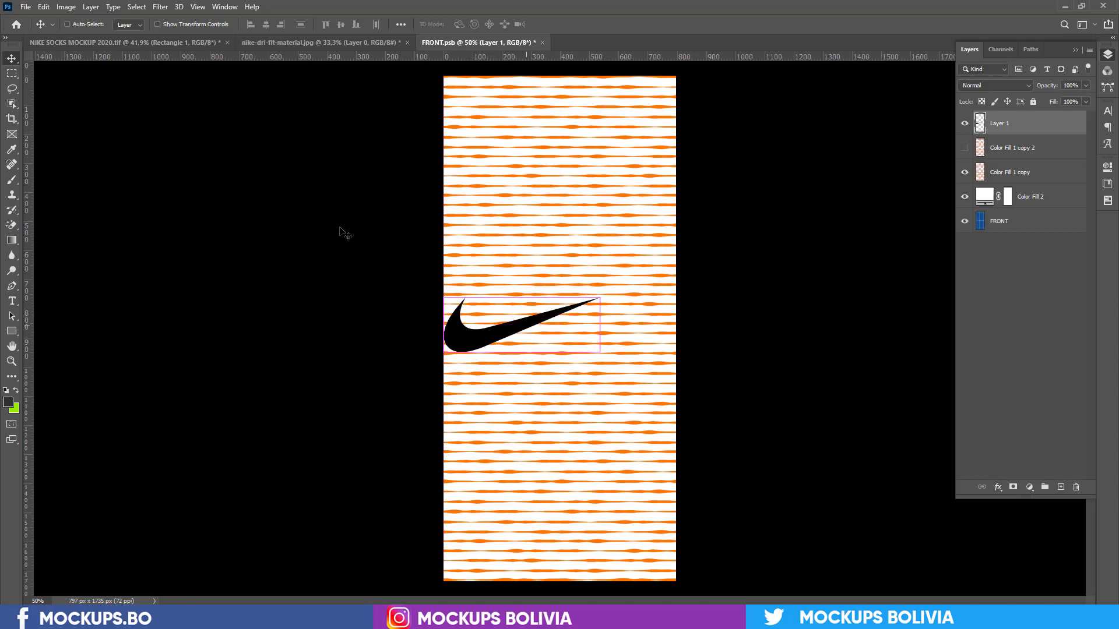
left_click(192, 43)
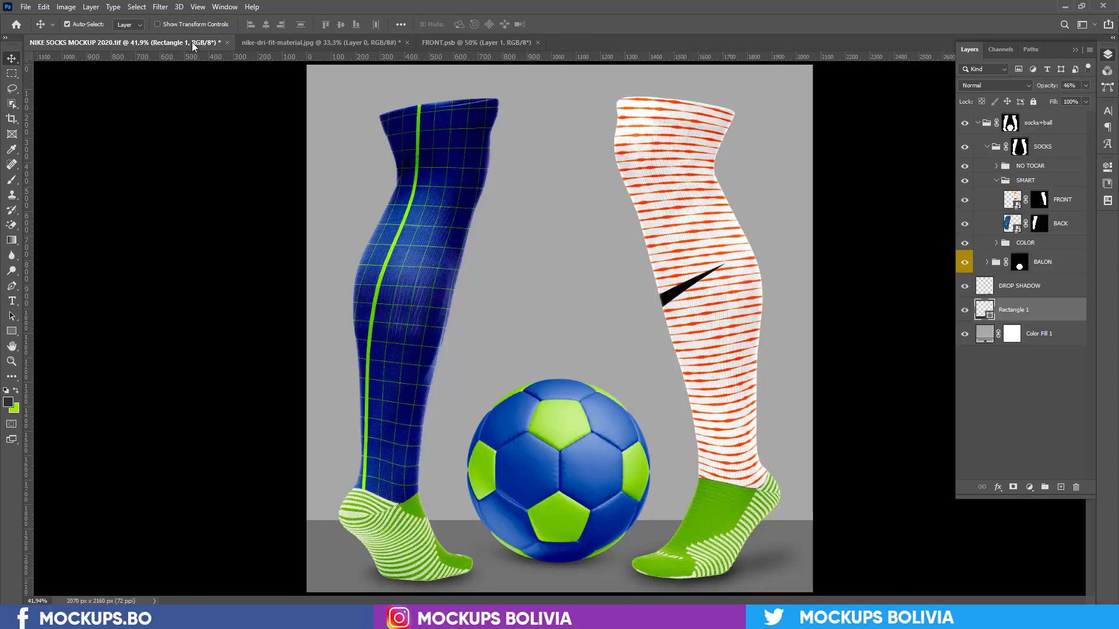
Shrink the swoosh on FRONT.psb to about 74% and preview it on the mockup.
left_click(463, 43)
key("ctrl+t")
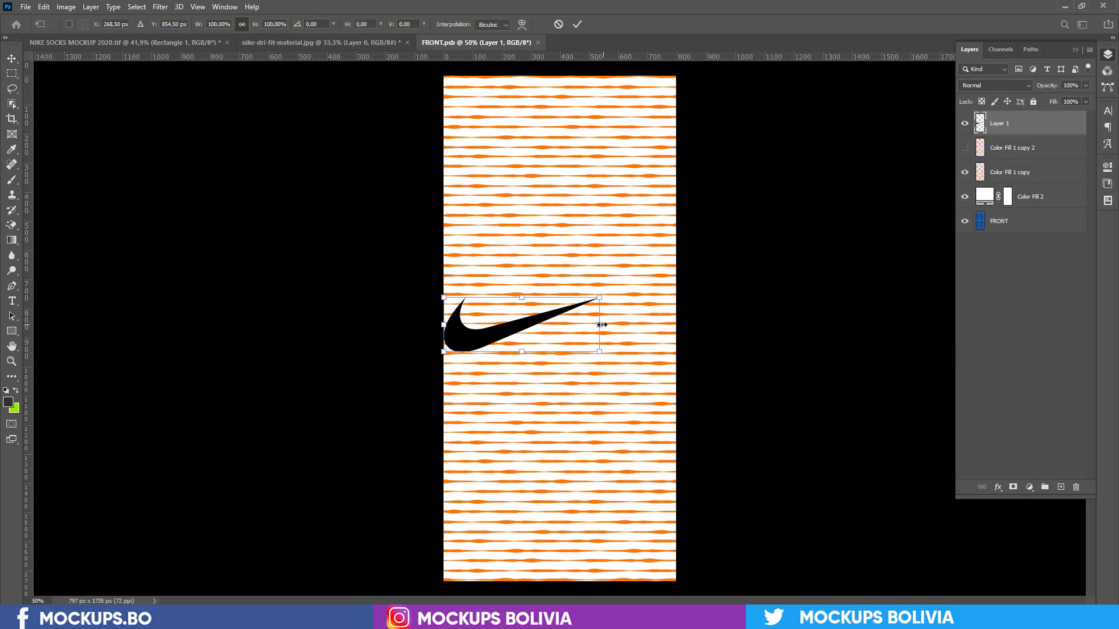
left_click_drag(602, 325, 540, 335)
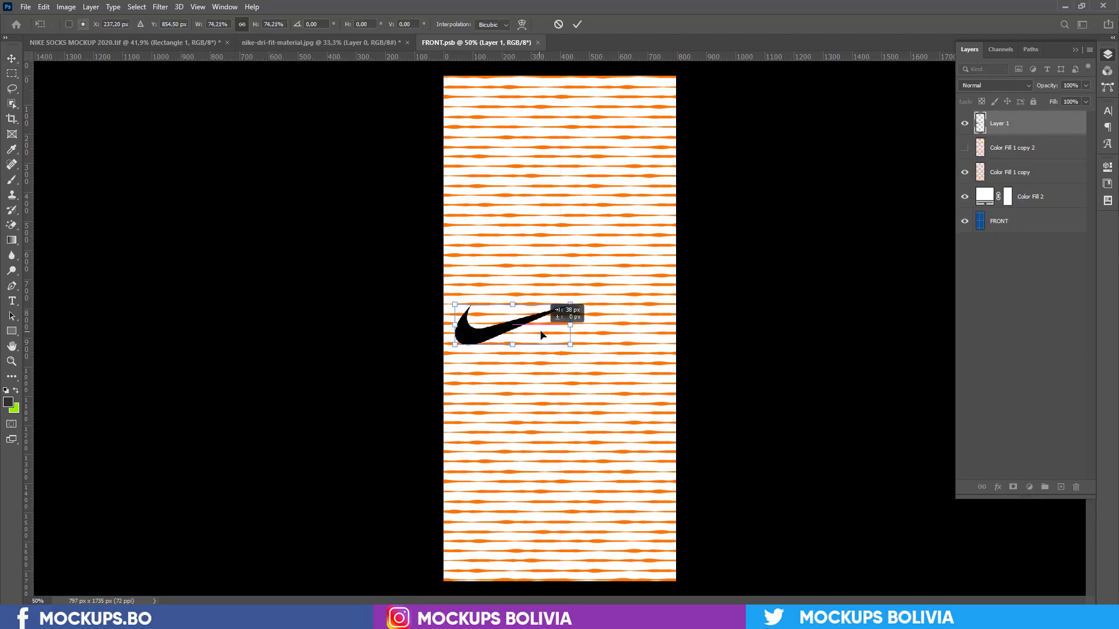
key("Return")
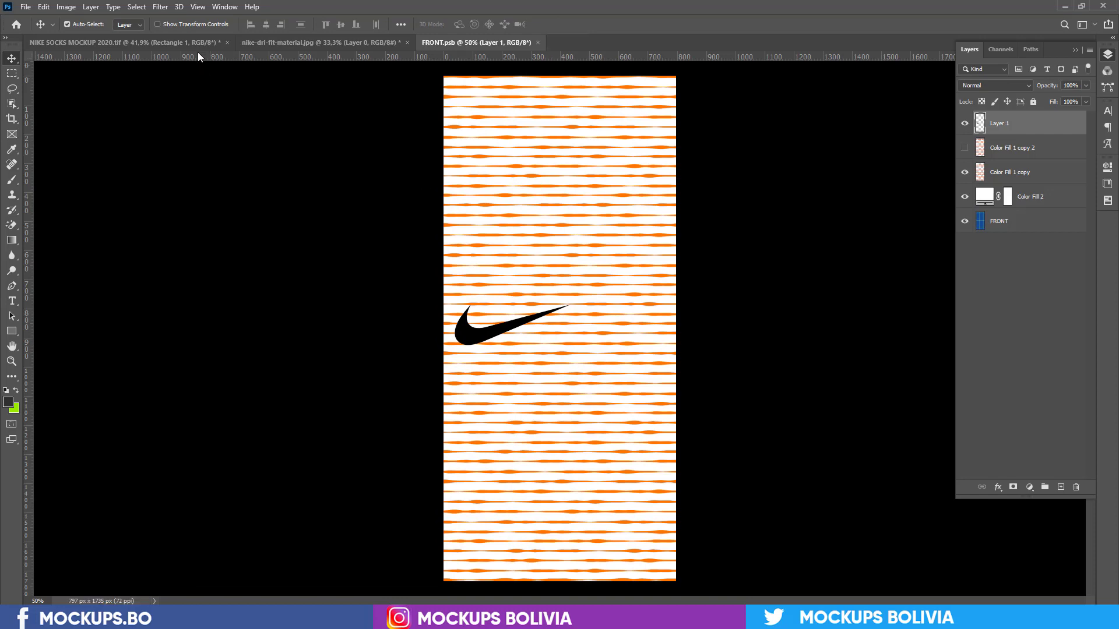
left_click(191, 43)
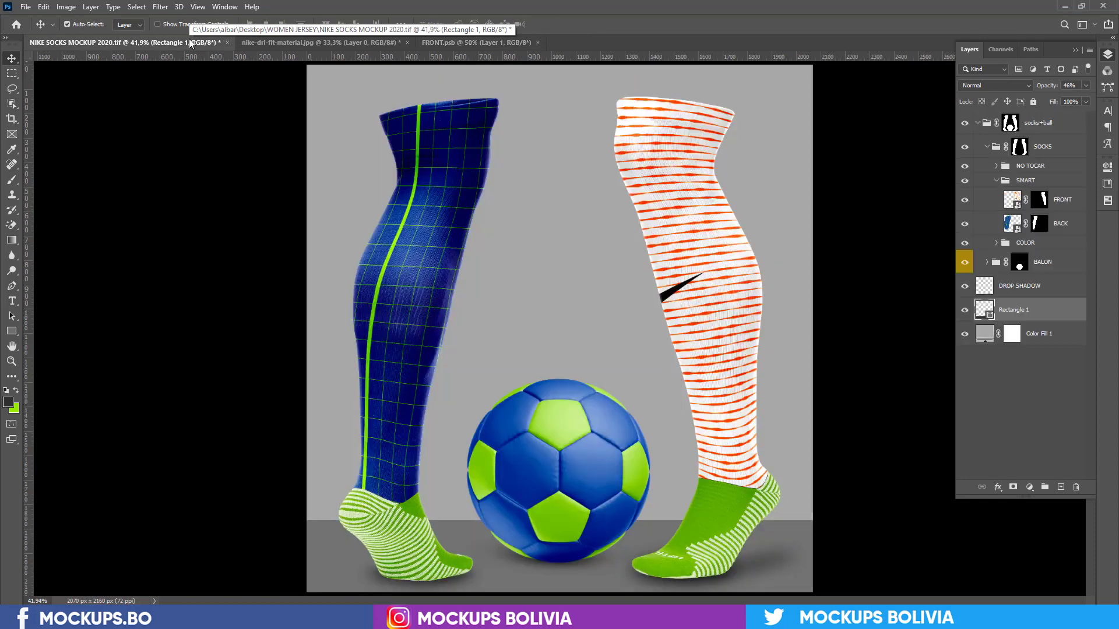
Nudge the swoosh slightly right and check its placement on the mockup.
left_click(449, 42)
key("shift+Right")
key("shift+Right")
key("shift+Right")
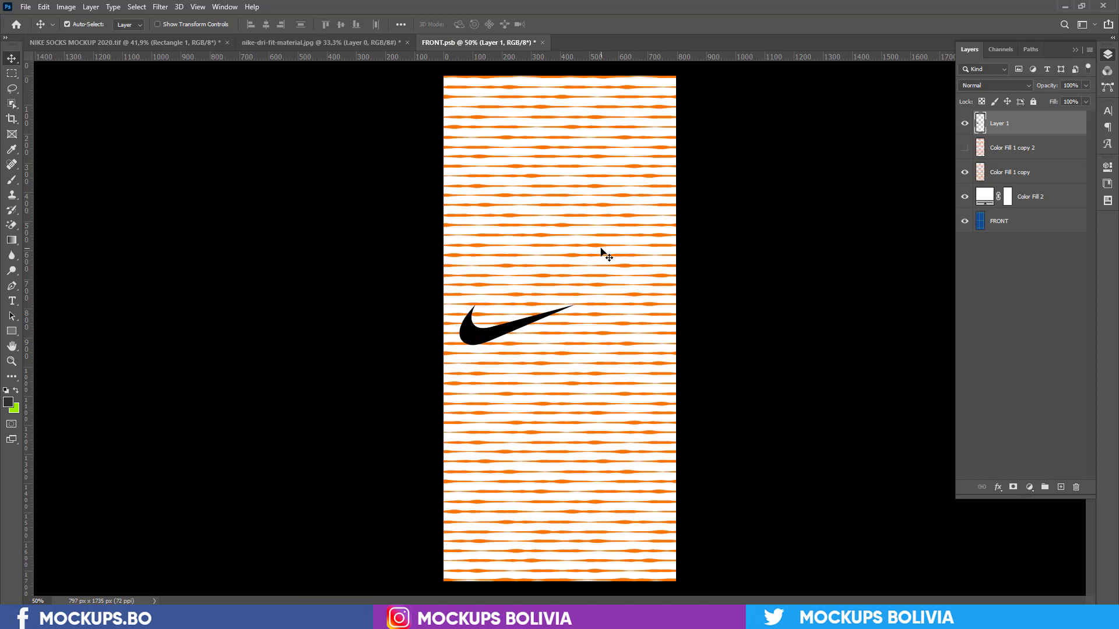
key("shift+Right")
key("ctrl")
left_click(190, 40)
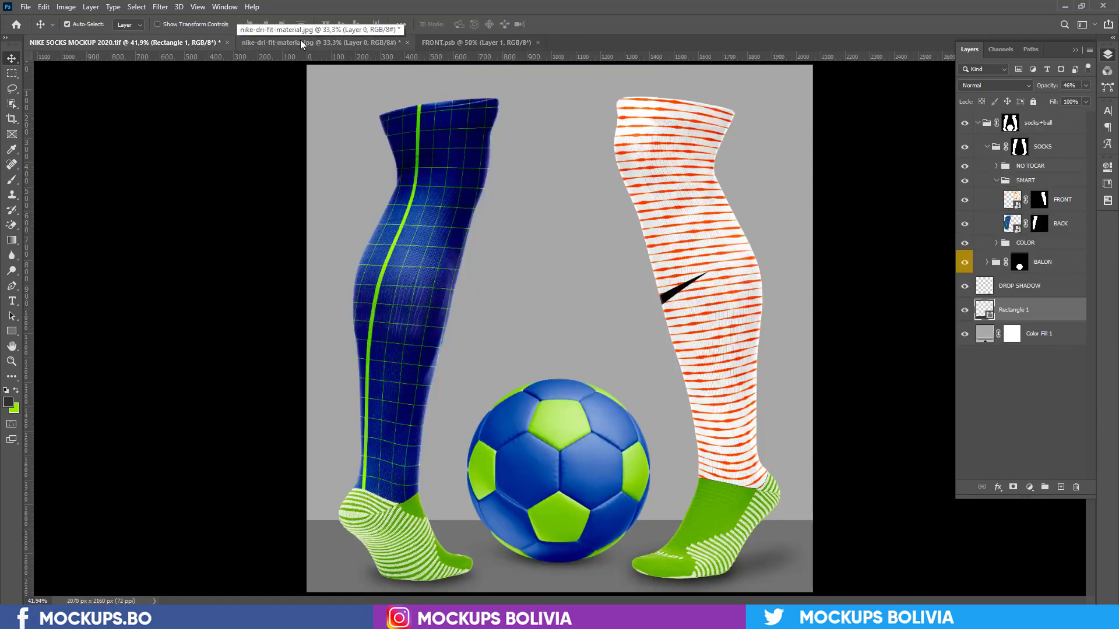
Rotate the swoosh about 8.42° clockwise and save FRONT.psb.
left_click(455, 46)
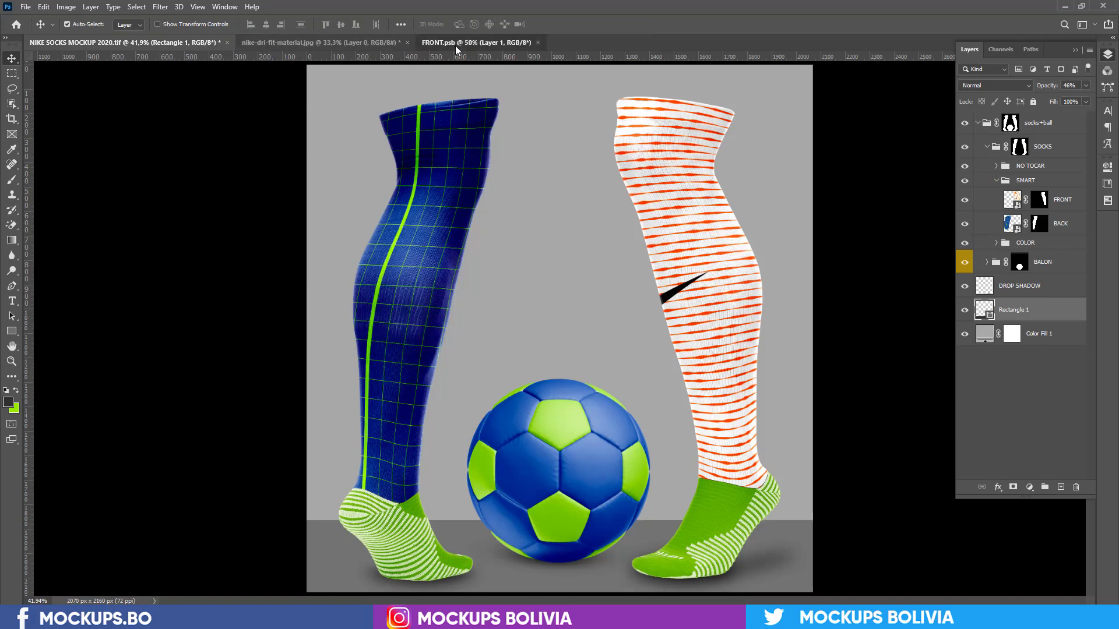
key("ctrl+t")
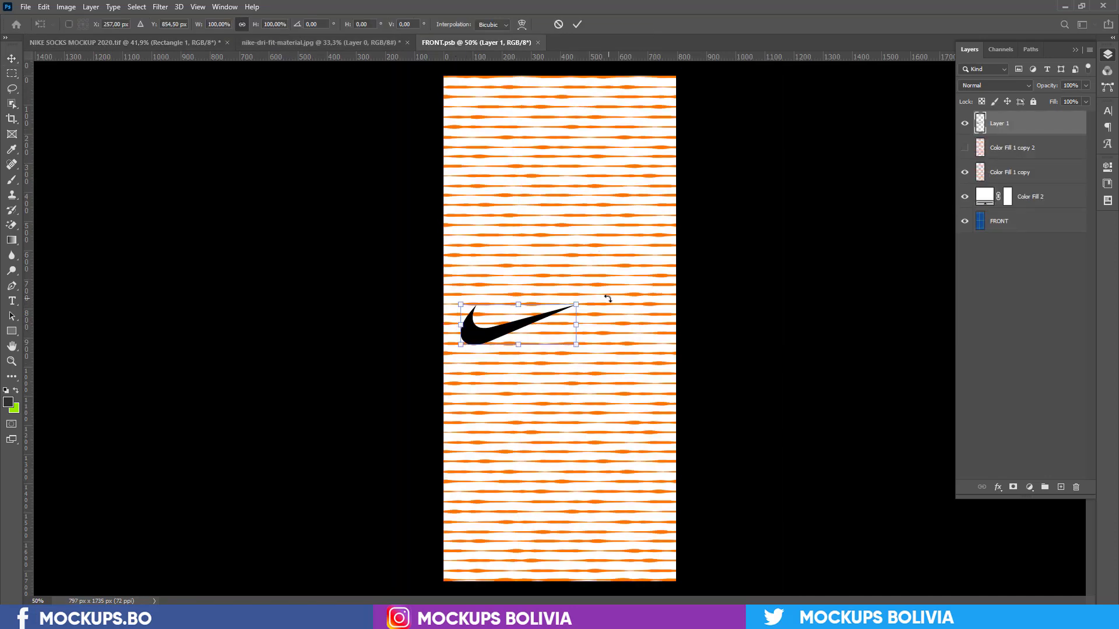
left_click_drag(591, 287, 613, 296)
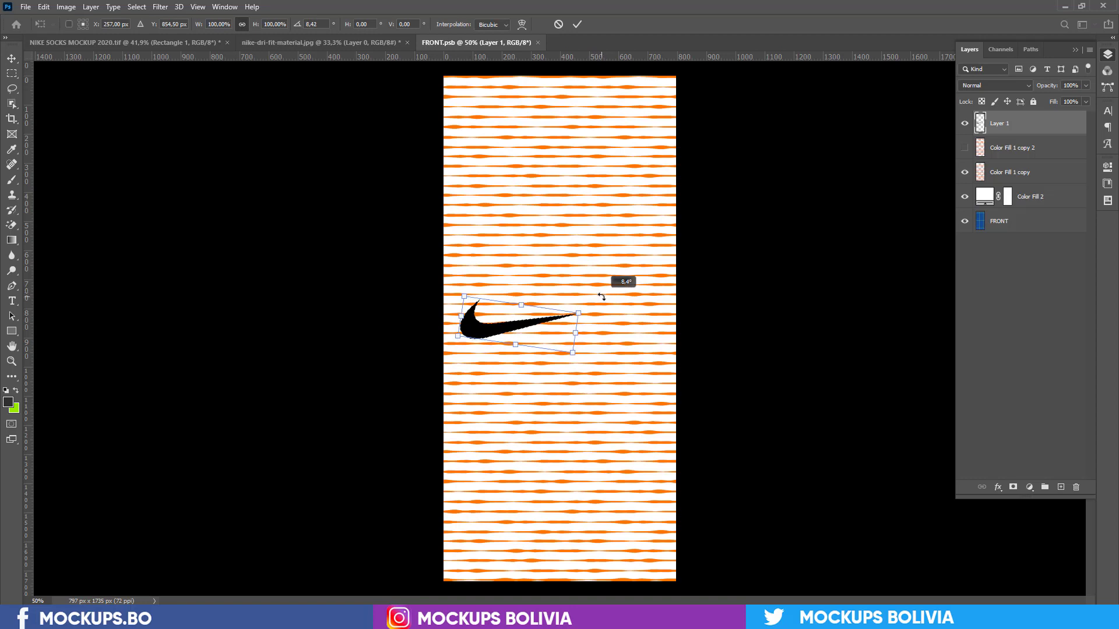
key("Return")
key("ctrl+s")
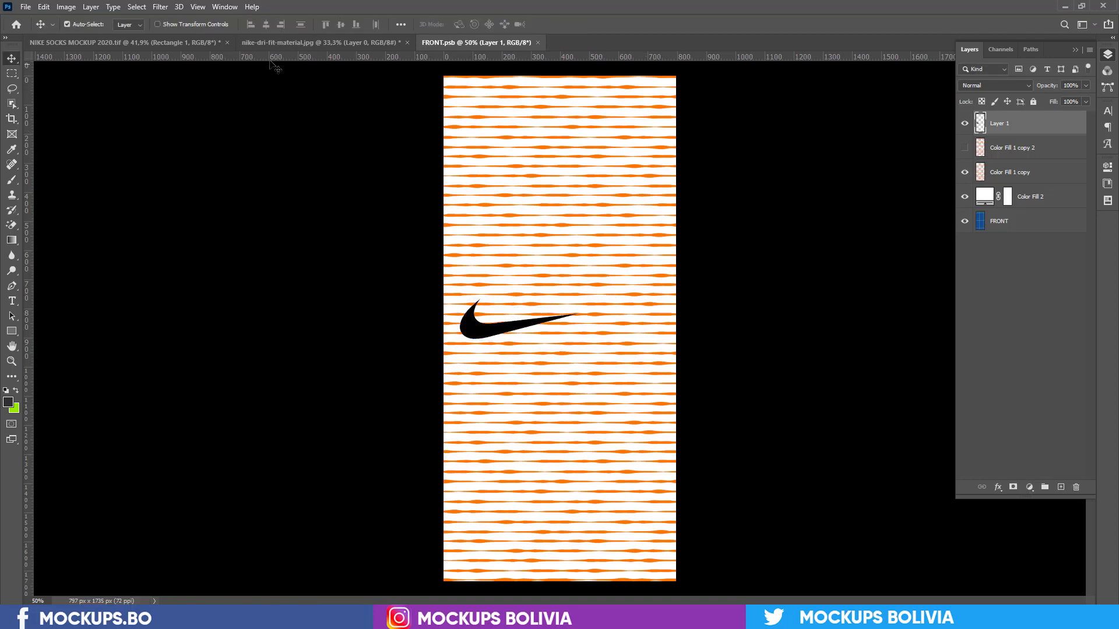
left_click(200, 43)
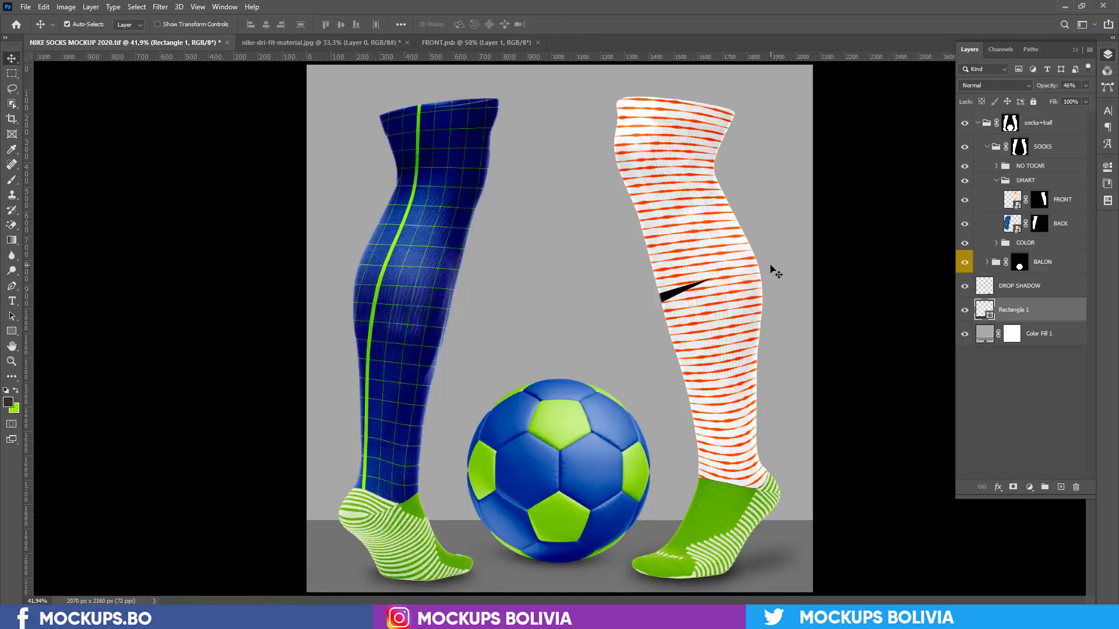
Nudge the swoosh further right in two small moves, saving and previewing each time.
left_click(477, 44)
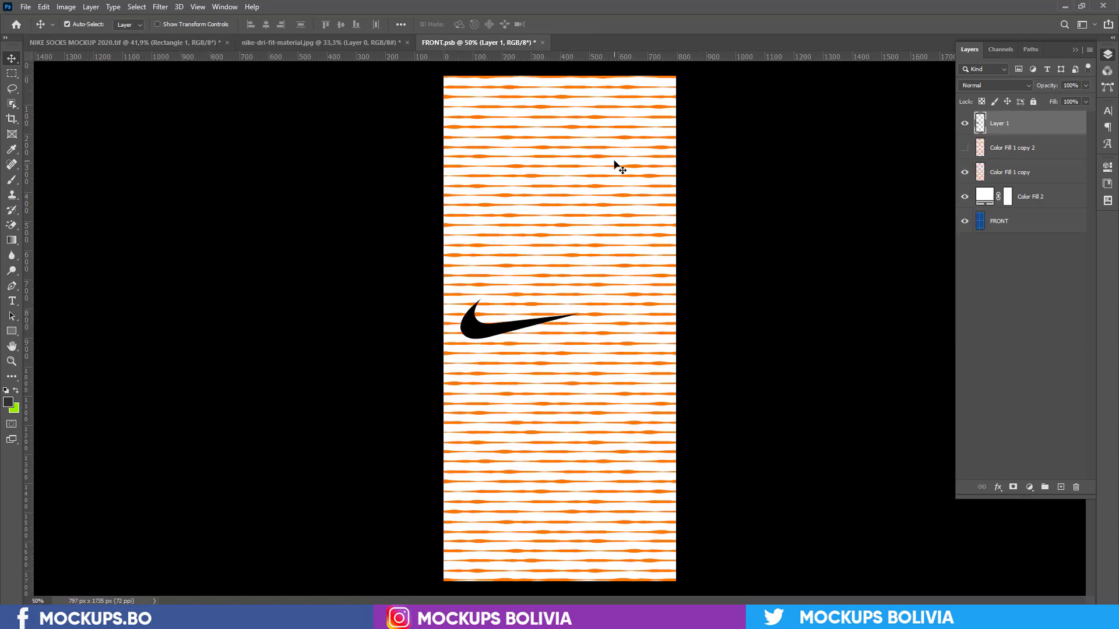
key("shift+Right")
key("shift+Right")
key("ctrl+s")
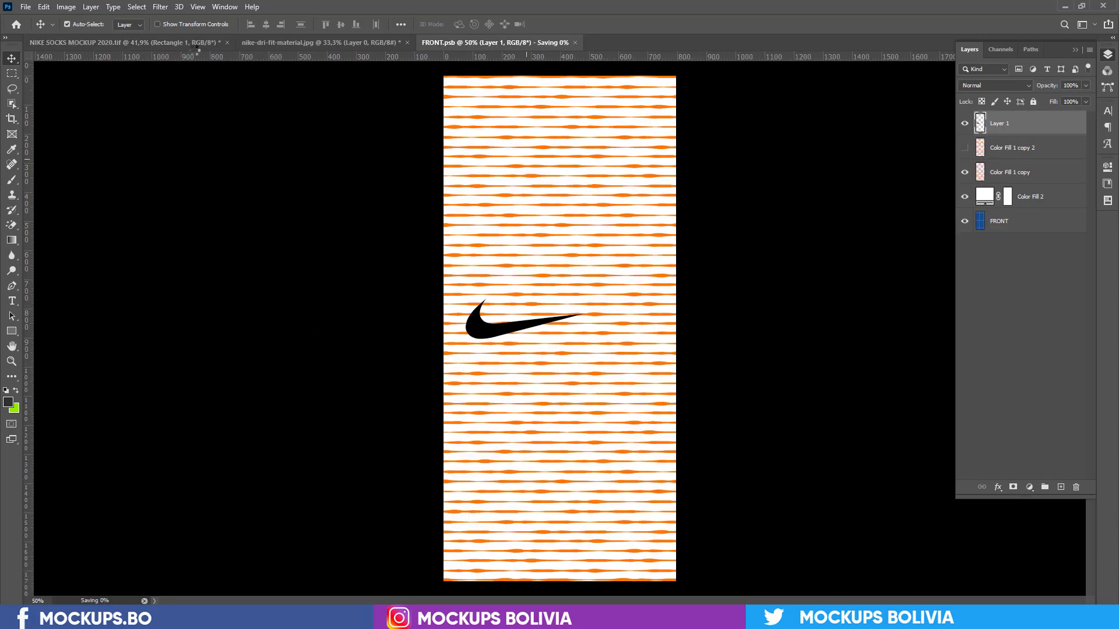
left_click(192, 44)
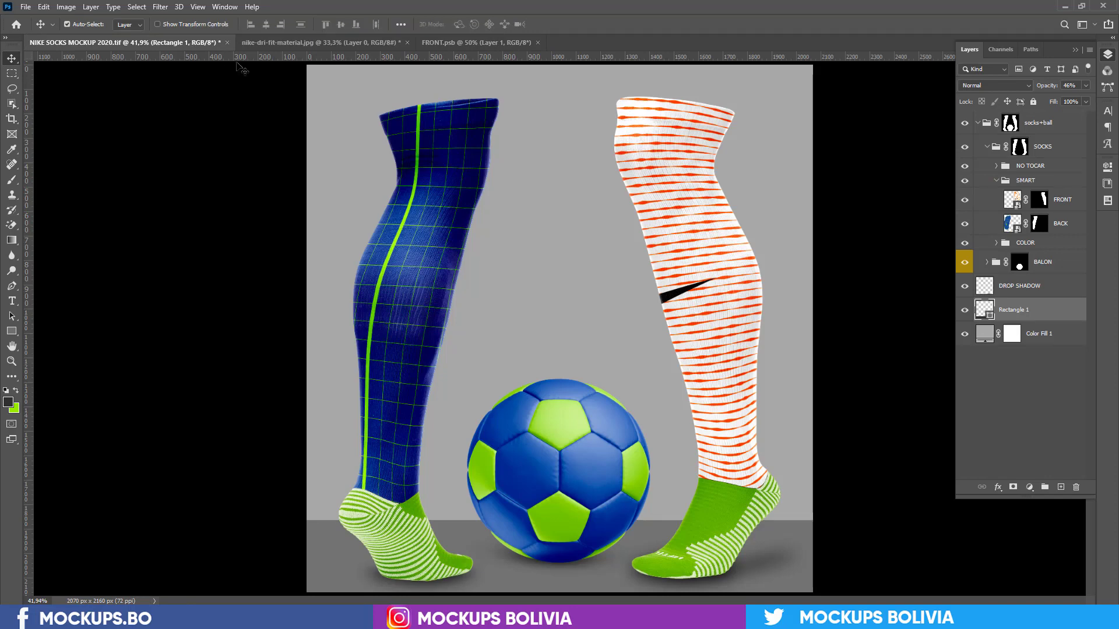
left_click(429, 41)
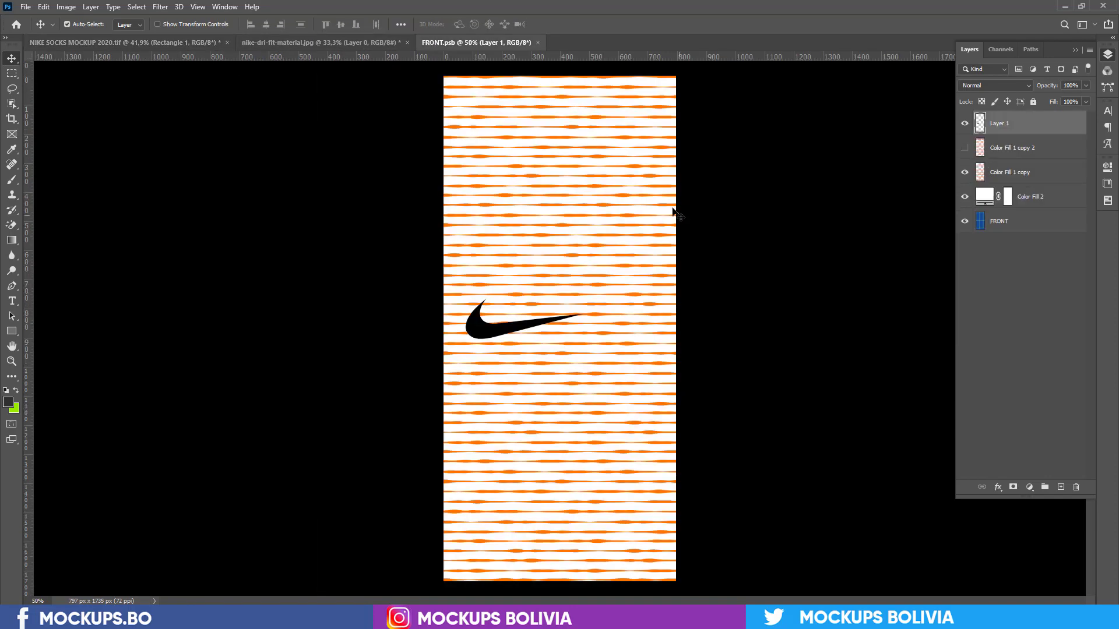
key("Right")
key("Right")
key("Right")
key("Right")
key("Right")
key("Right")
key("Right")
key("Right")
key("Right")
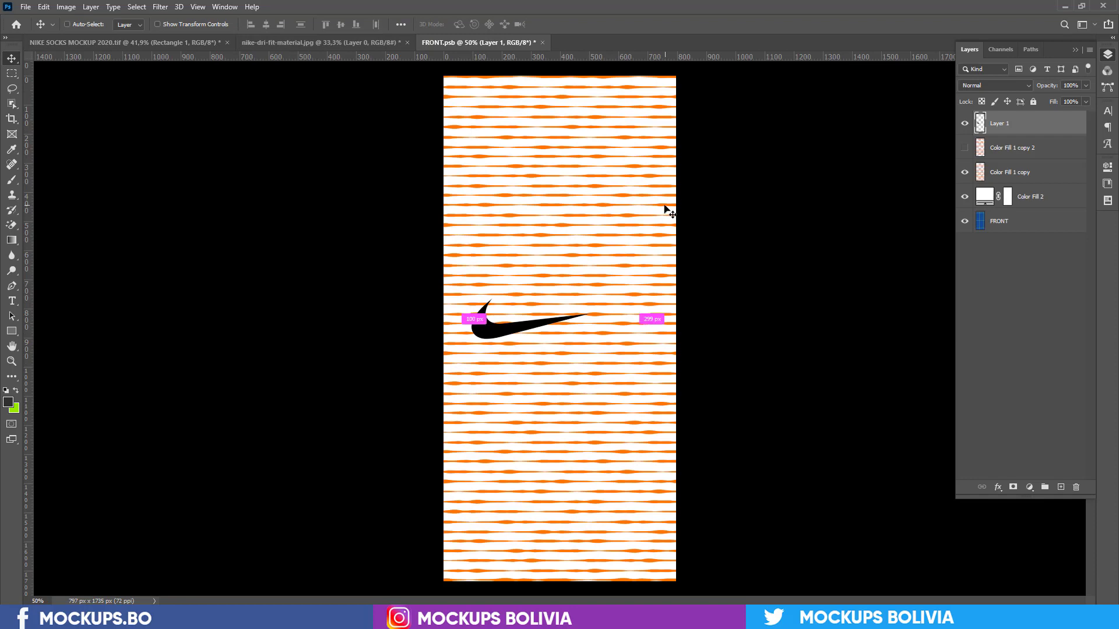
key("ctrl+s")
left_click(181, 43)
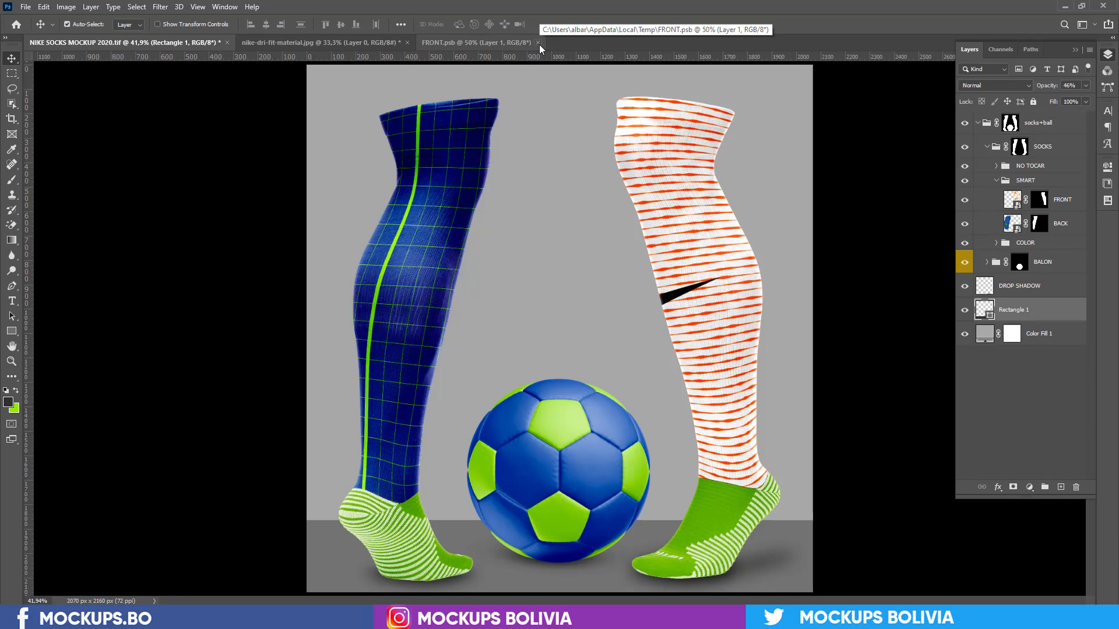
Close the swoosh image without saving and open the BACK sock design.
left_click(373, 44)
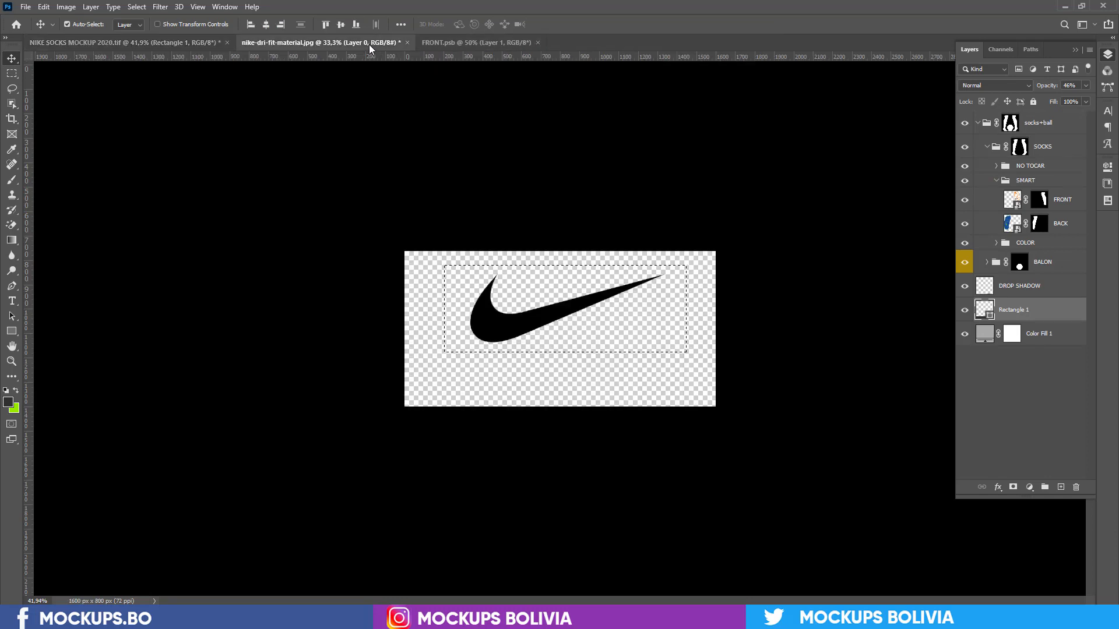
left_click(407, 42)
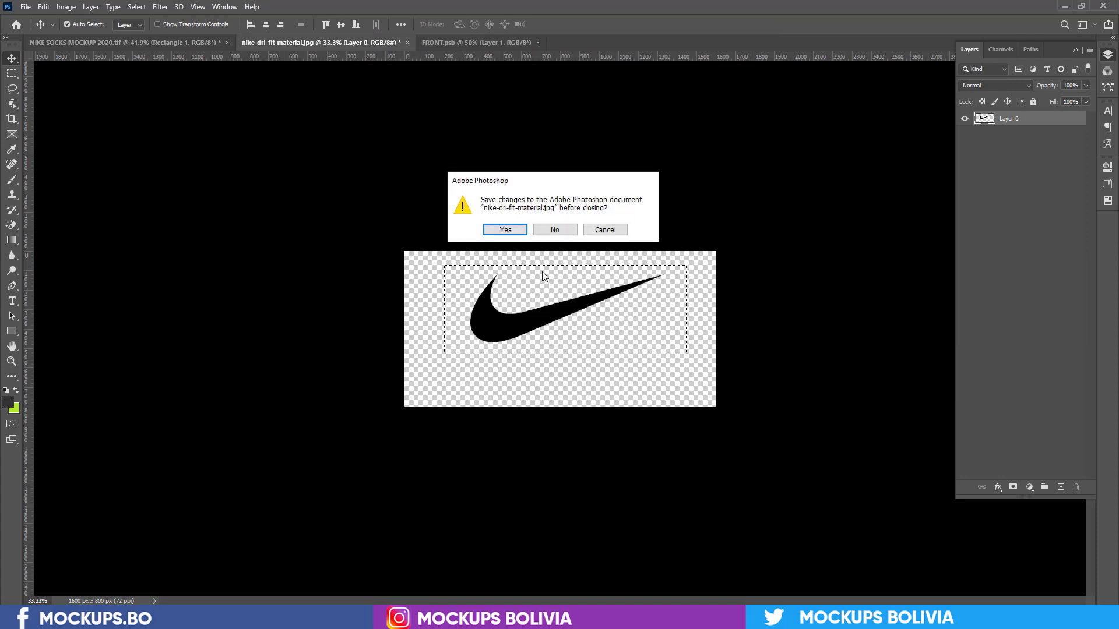
left_click(551, 230)
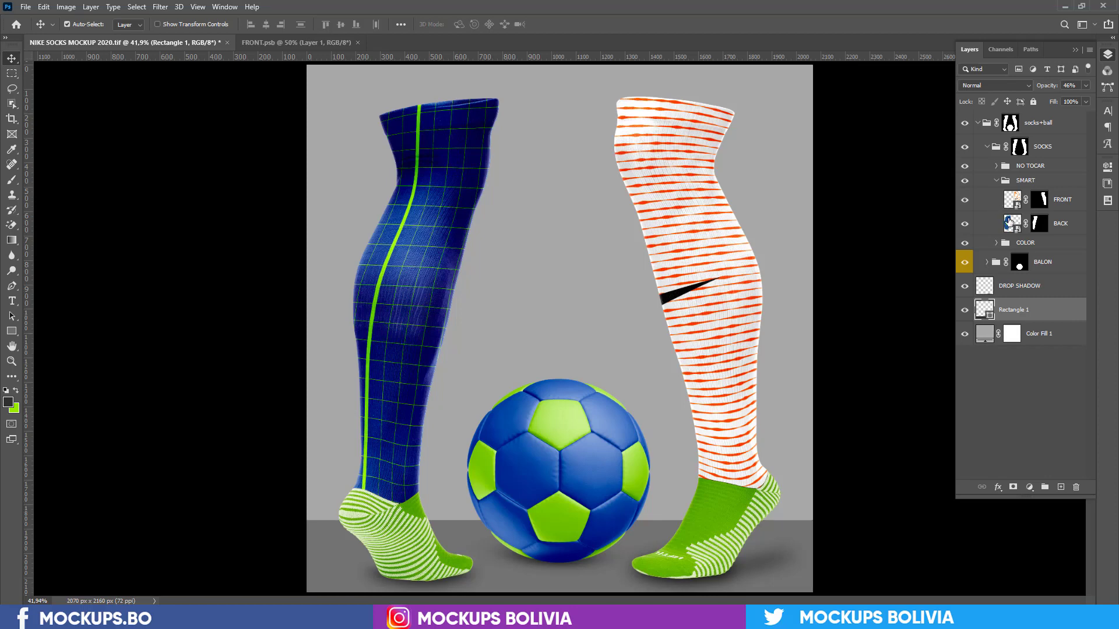
double_click(1013, 223)
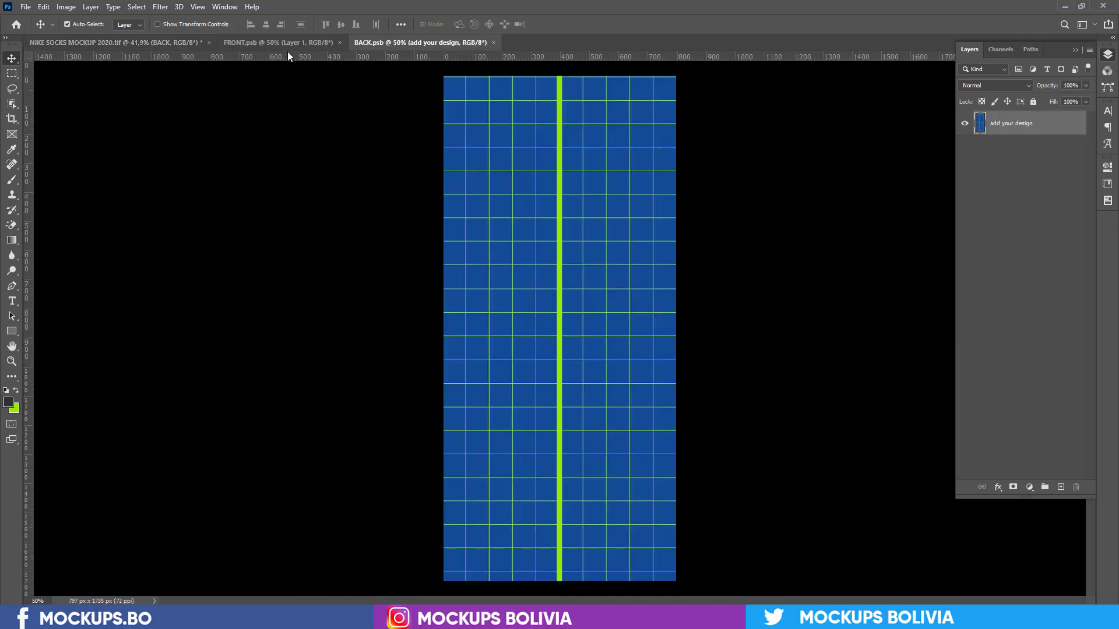
In FRONT.psb, merge the stripe and Color Fill 2 layers and crop the canvas to its bounds.
left_click(291, 46)
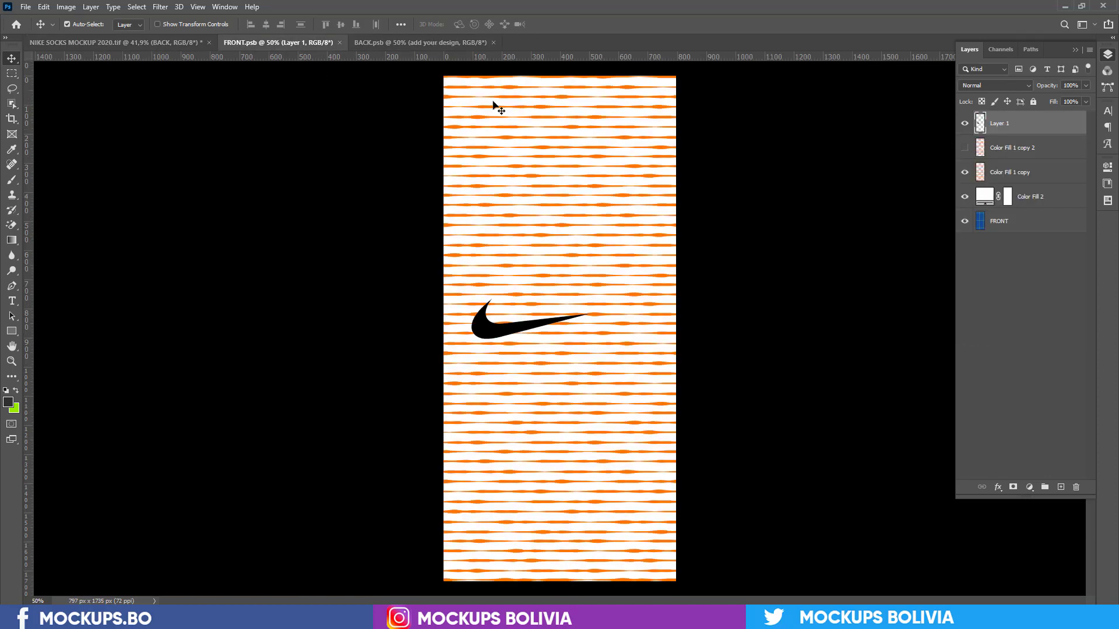
left_click(1049, 172)
left_click(1061, 199, "ctrl")
right_click(1061, 199)
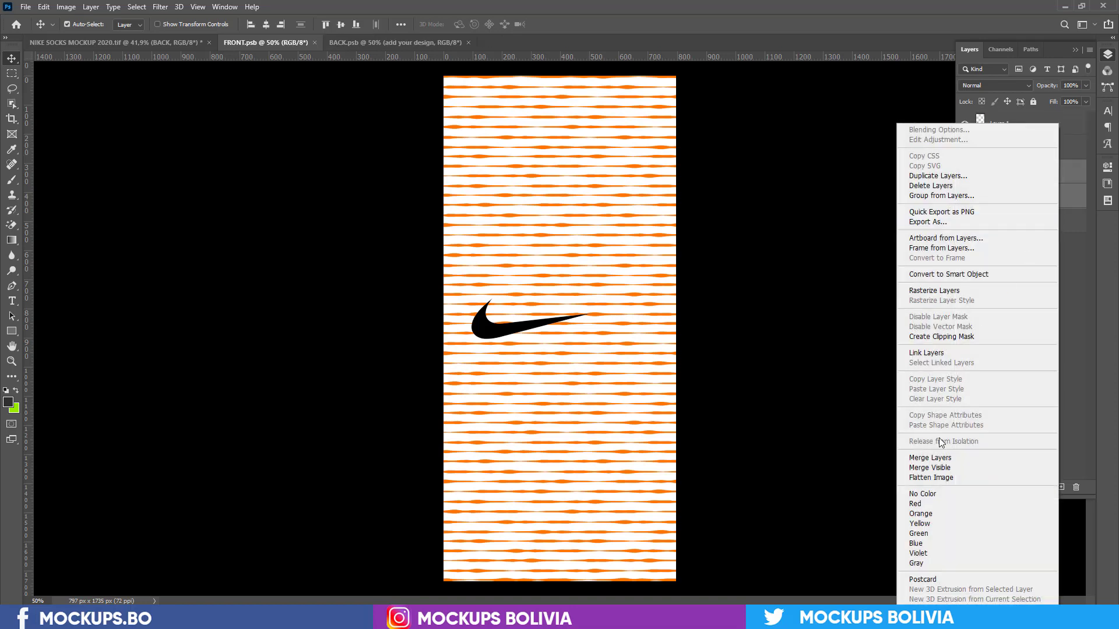
left_click(946, 458)
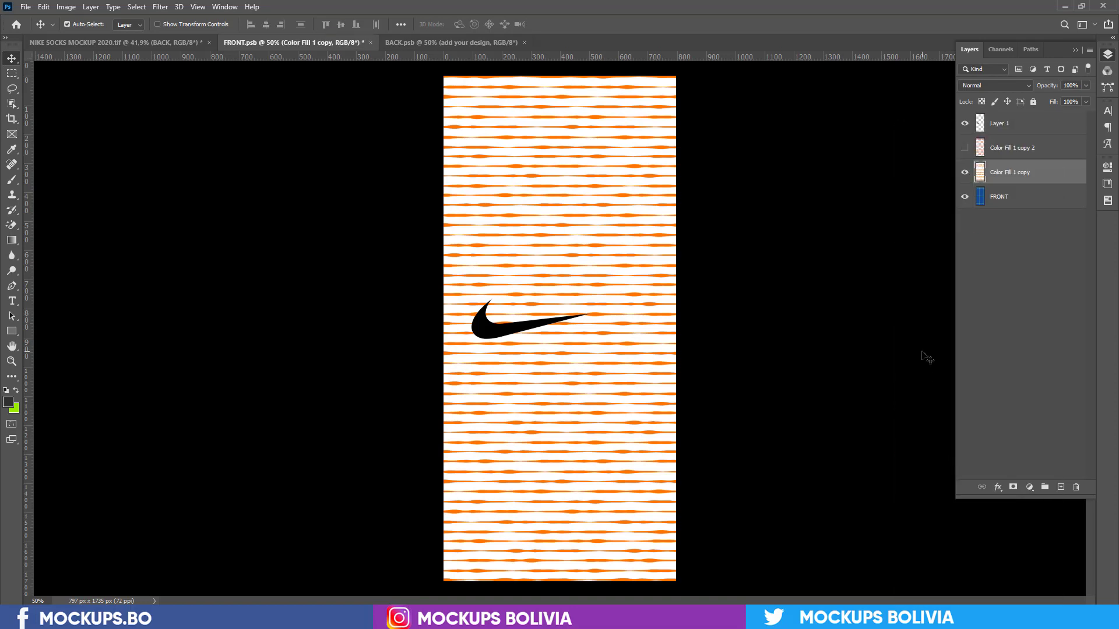
key("c")
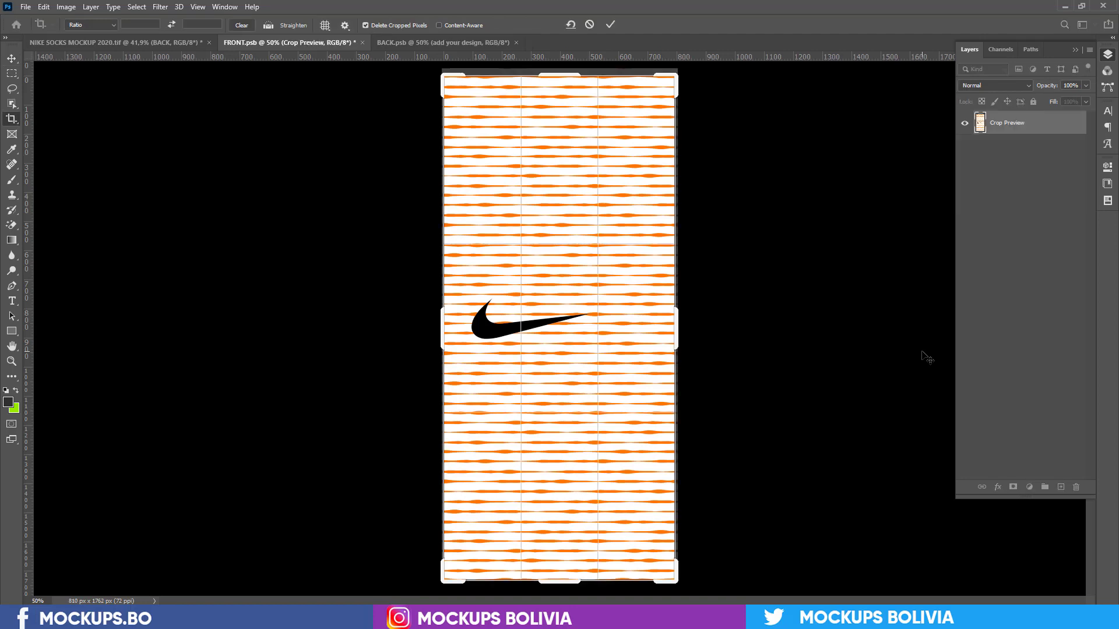
key("Return")
Copy the merged orange stripe pattern into BACK.psb, then save and close it.
key("v")
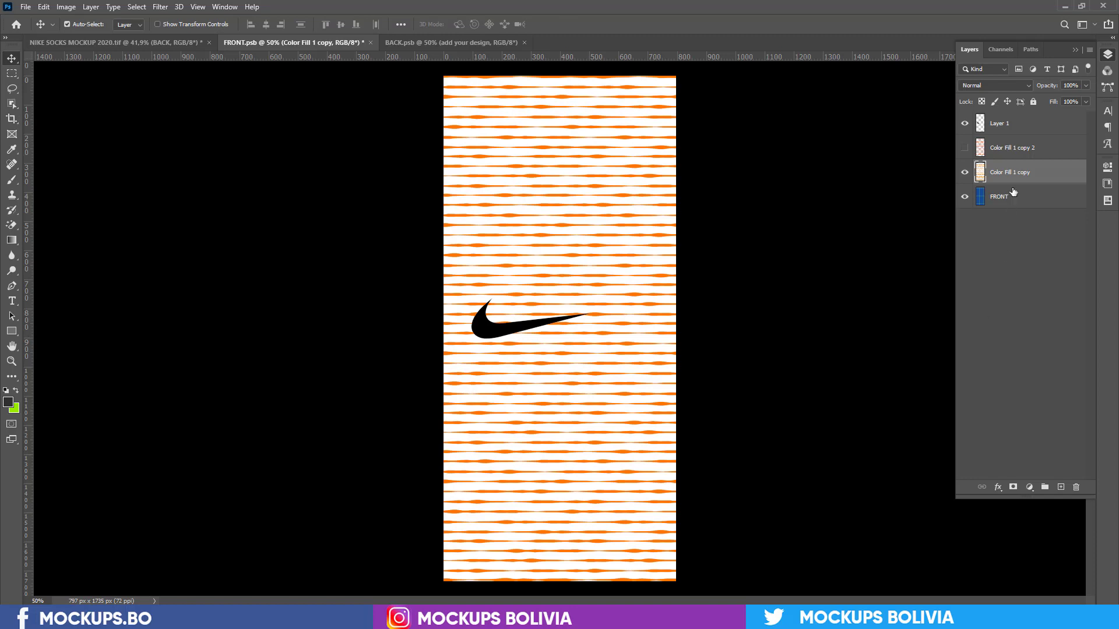
mouse_move(1030, 174)
left_mouse_down()
mouse_move(399, 97)
mouse_move(550, 269)
mouse_move(549, 310)
left_mouse_up()
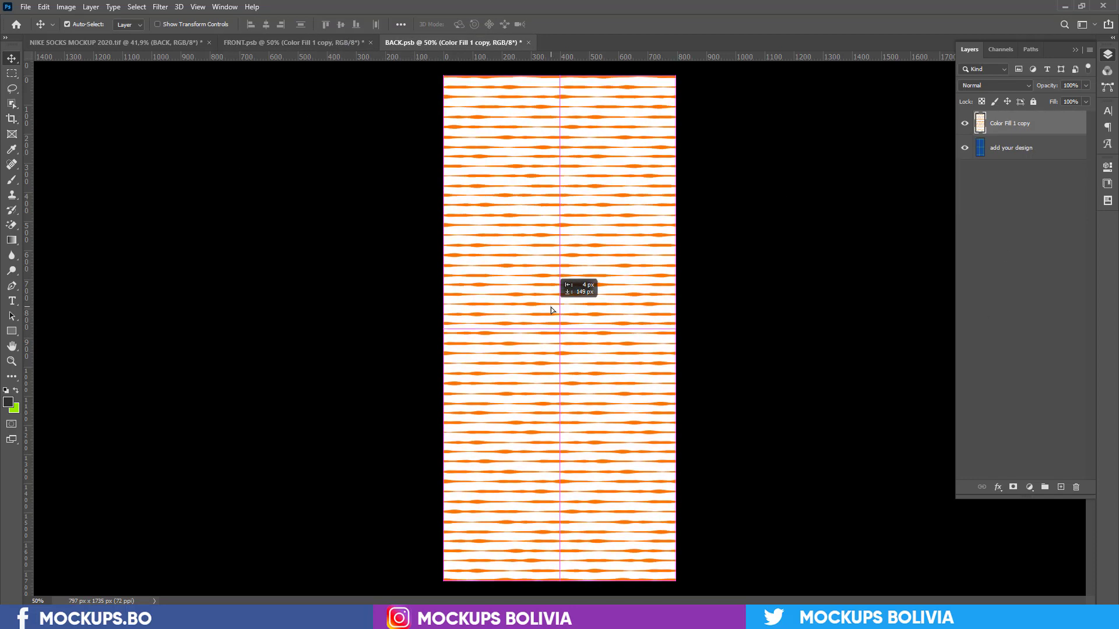
key("ctrl+s")
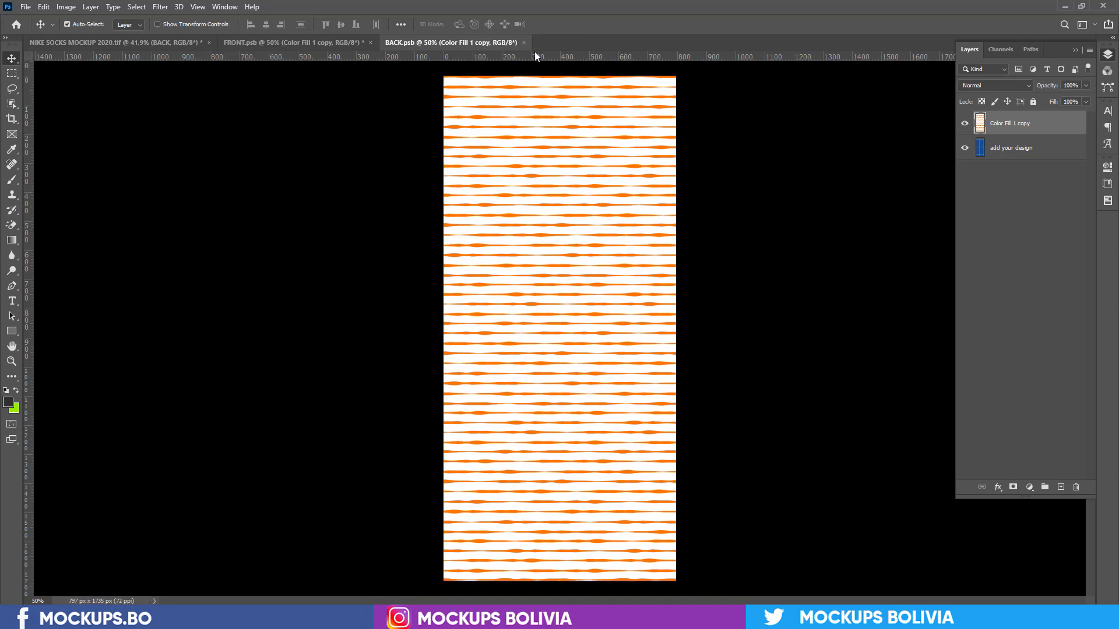
left_click(528, 42)
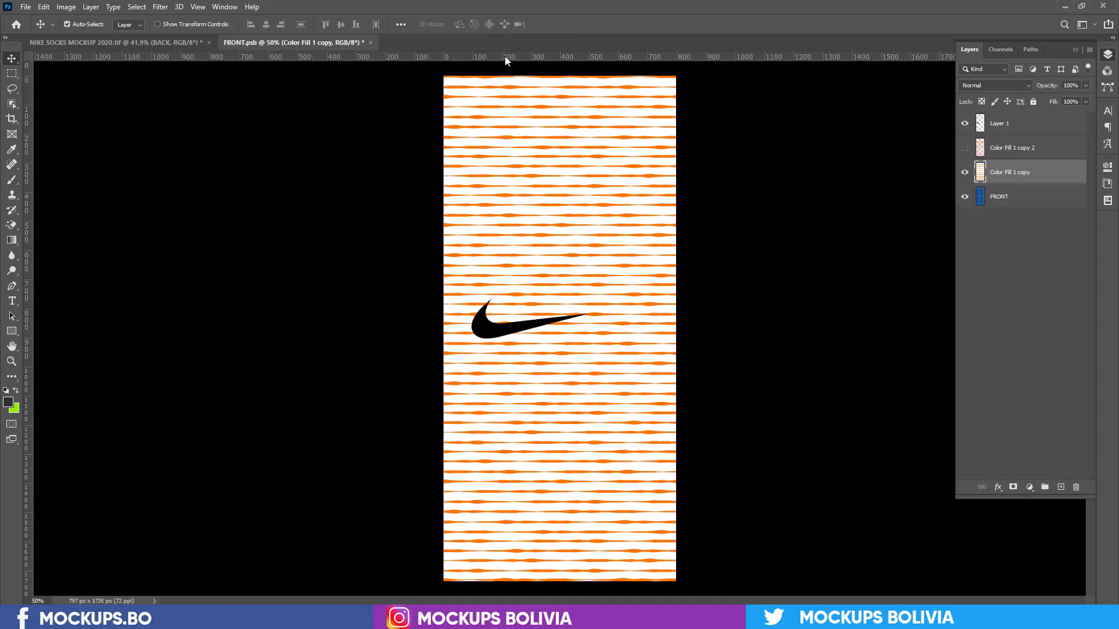
Delete the hidden fill copy layer and close FRONT.psb, saving changes.
left_click(1028, 148)
key("Delete")
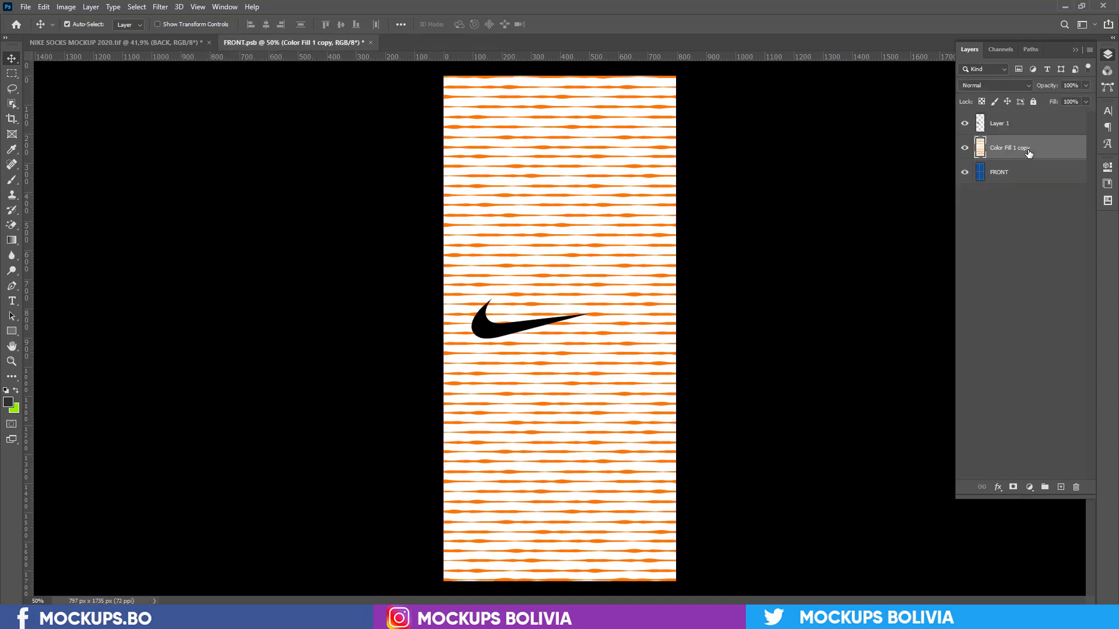
left_click(371, 43)
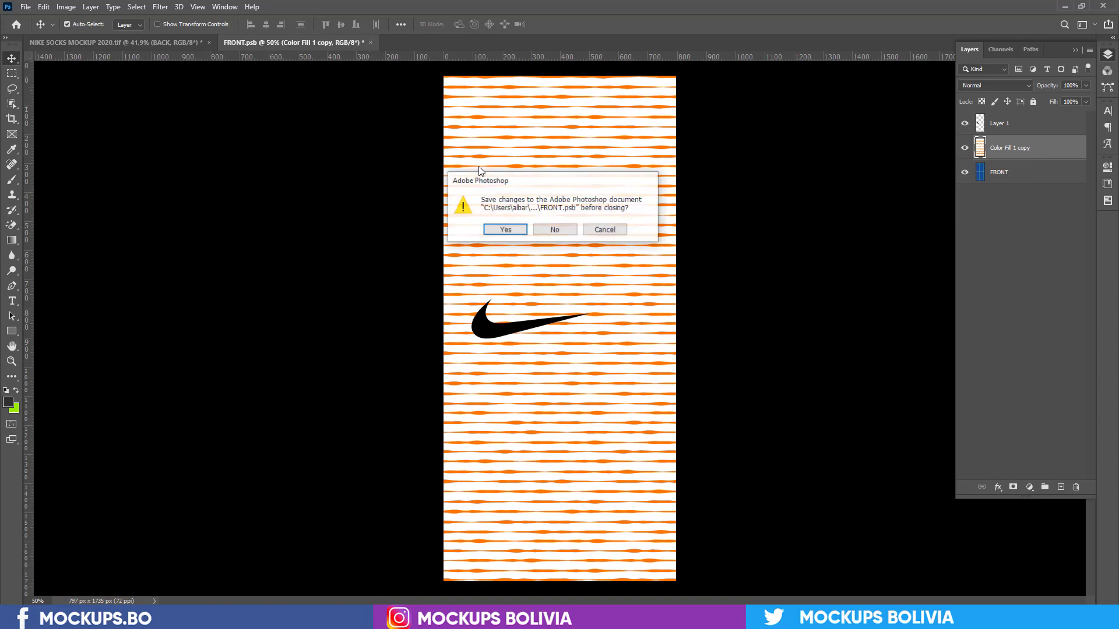
left_click(504, 228)
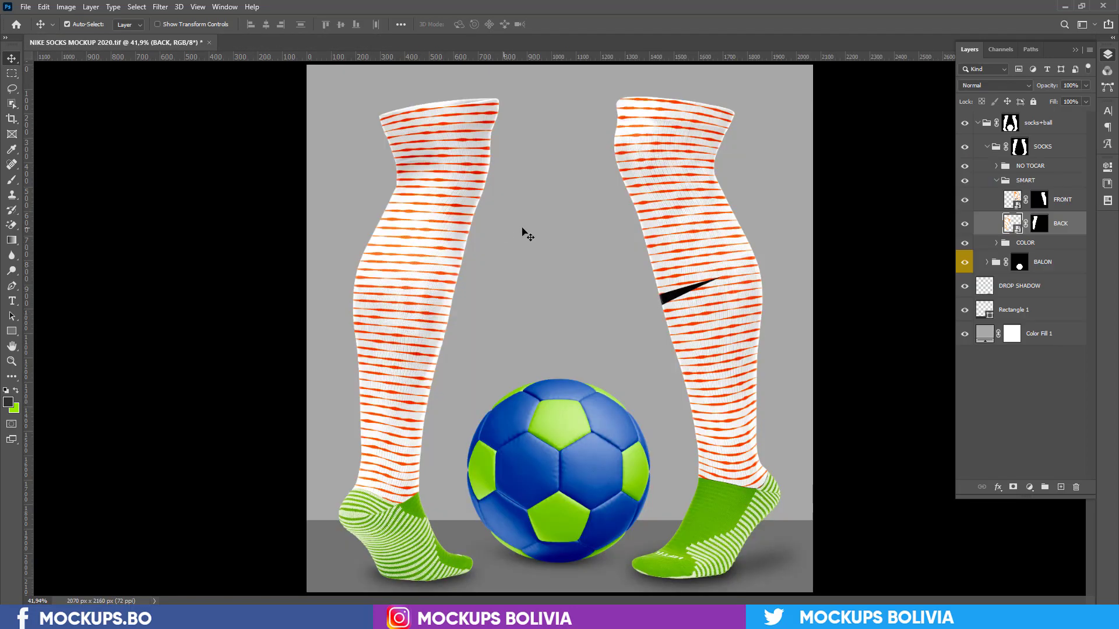
Add black 'HOLANDA' text to BACK.psb and save it.
double_click(1017, 228)
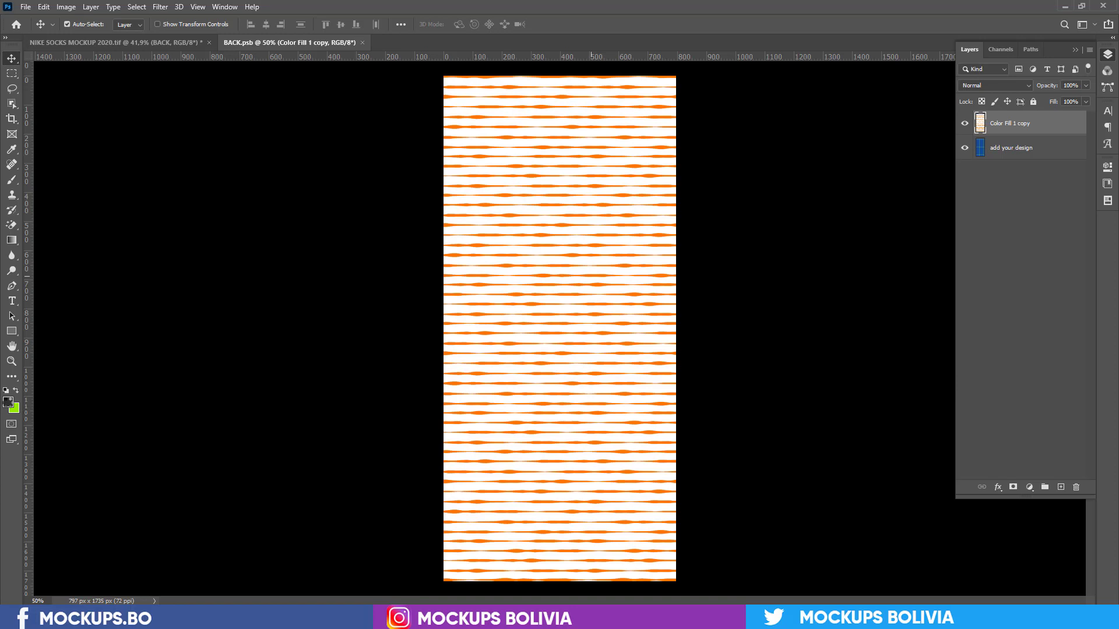
key("t")
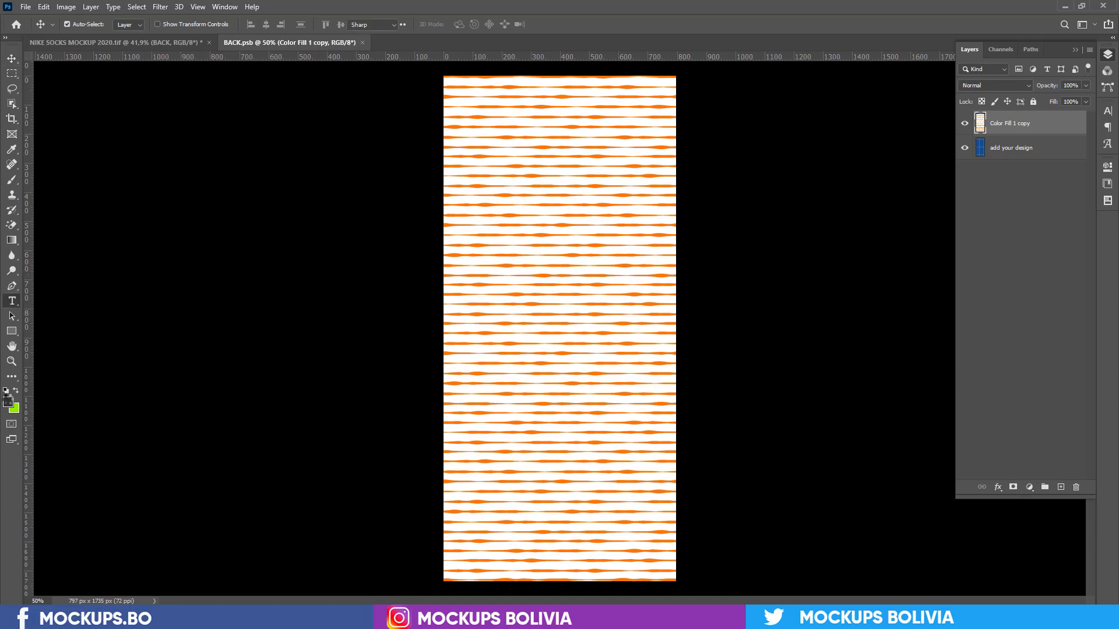
left_click(9, 402)
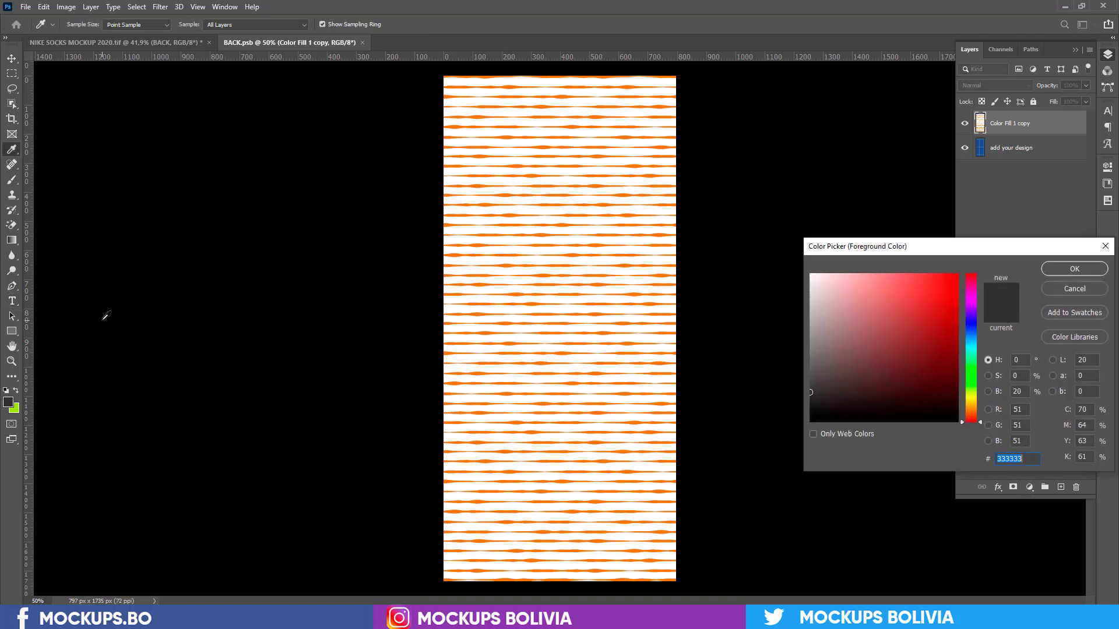
left_click(1043, 271)
key("t")
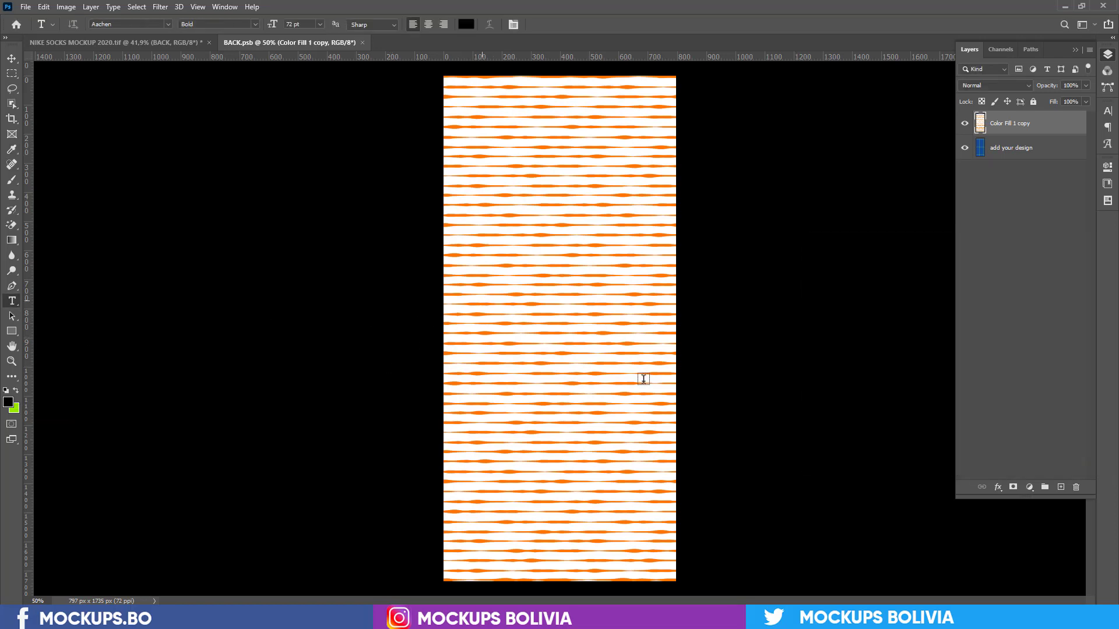
left_click(641, 380)
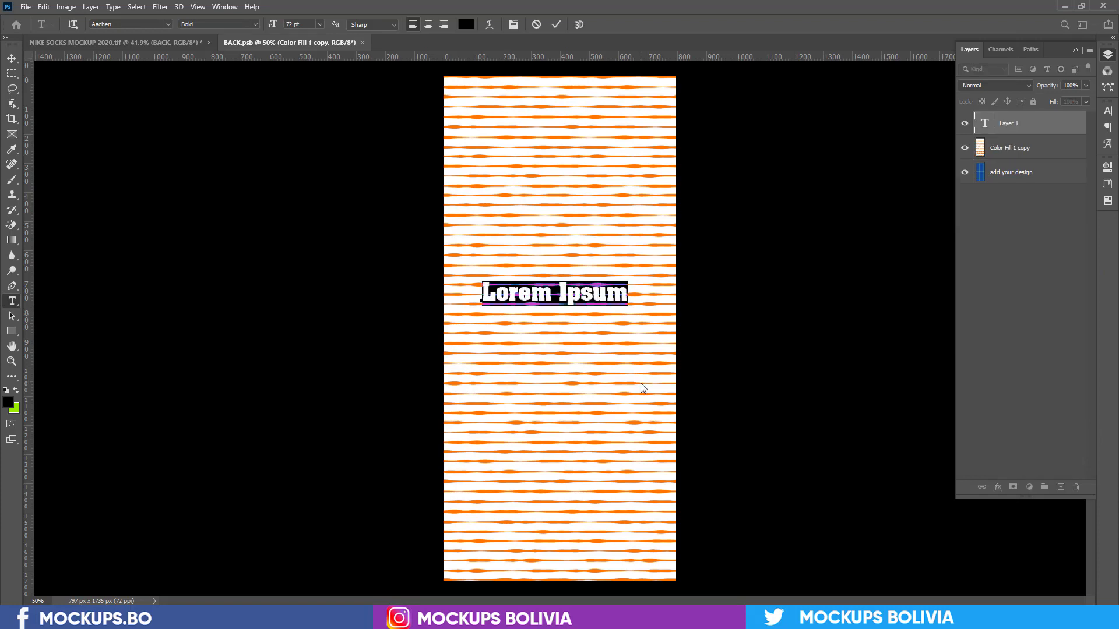
type("HOLANDA")
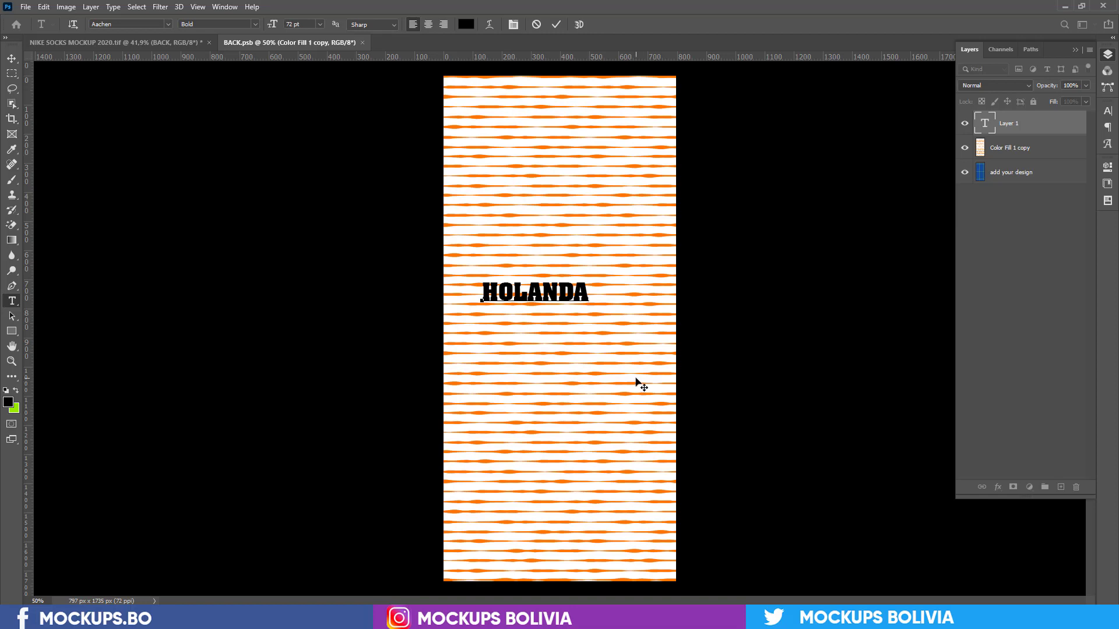
left_click(12, 58)
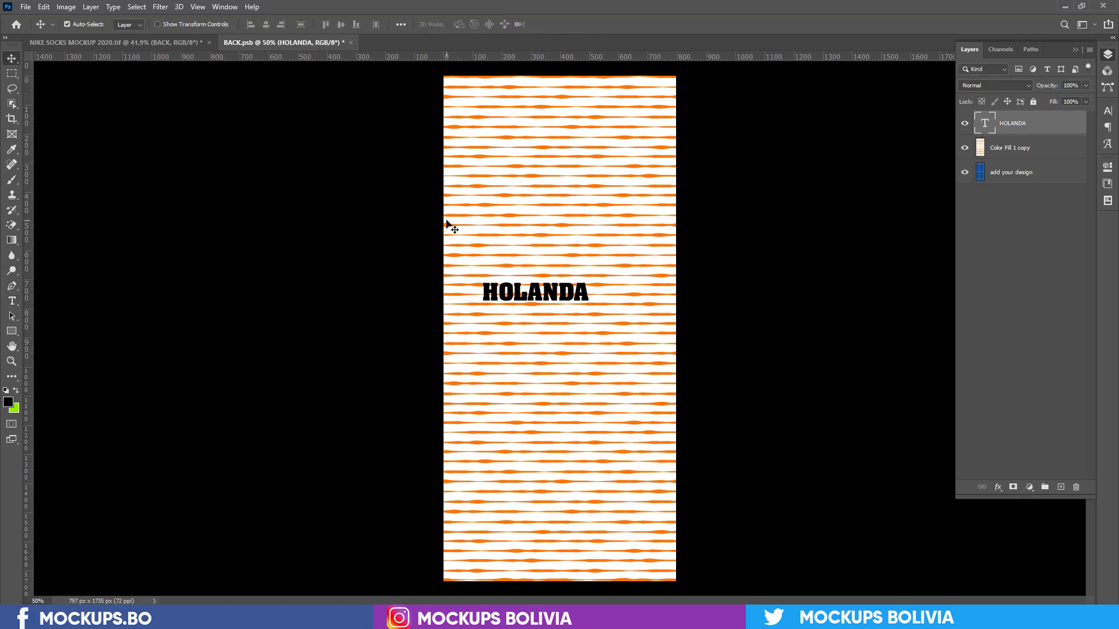
key("ctrl+s")
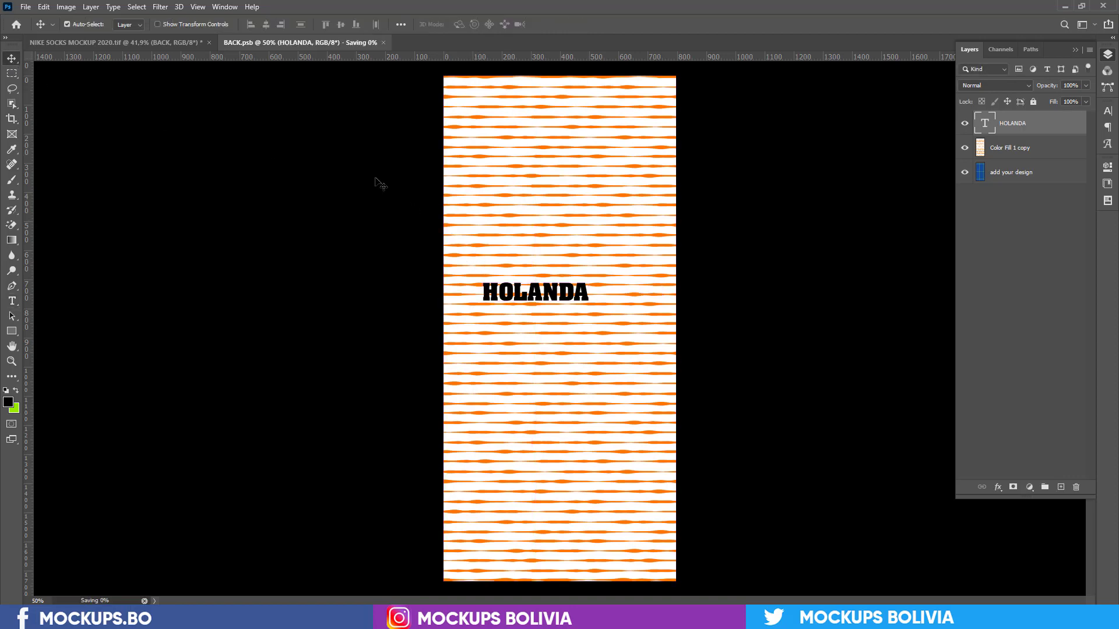
Shift the HOLANDA text slightly right and down, save, and check the mockup.
left_click(183, 41)
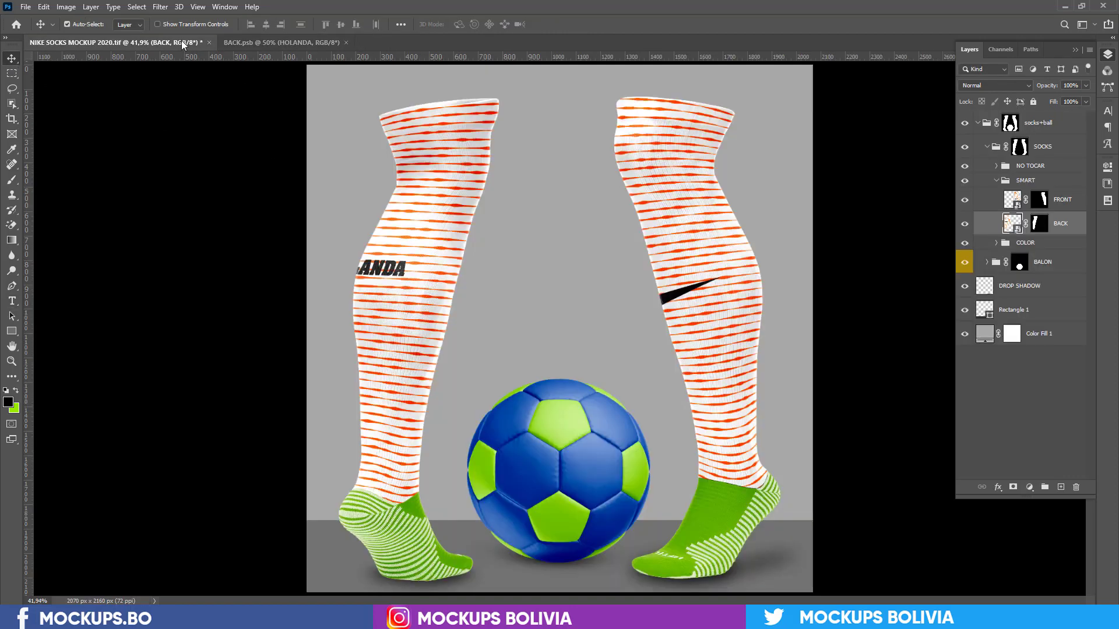
left_click(256, 42)
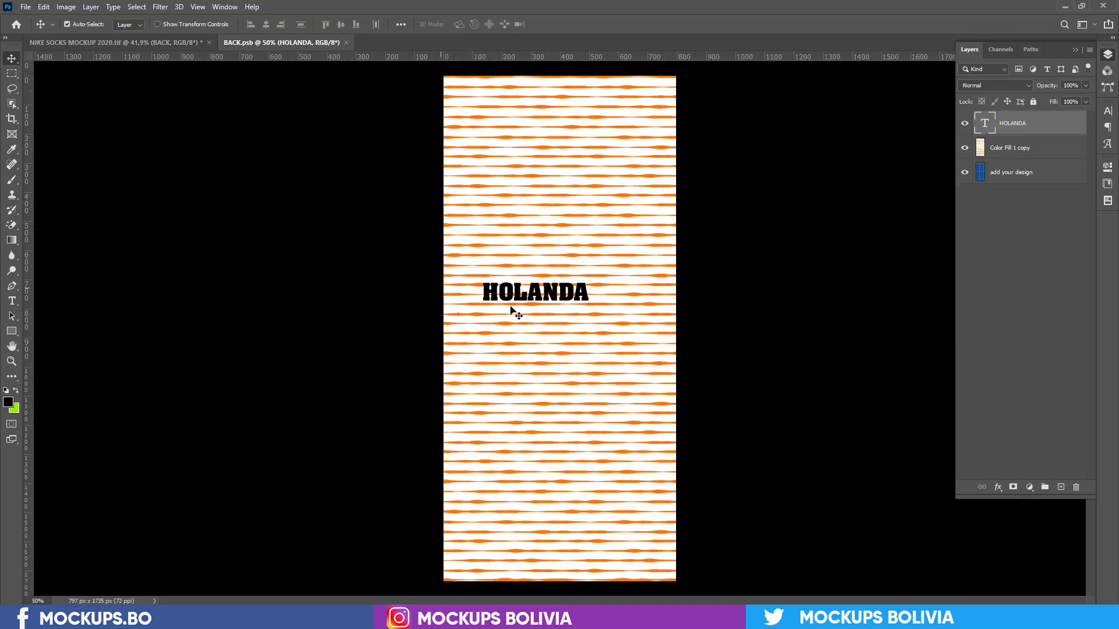
left_click_drag(520, 301, 538, 313)
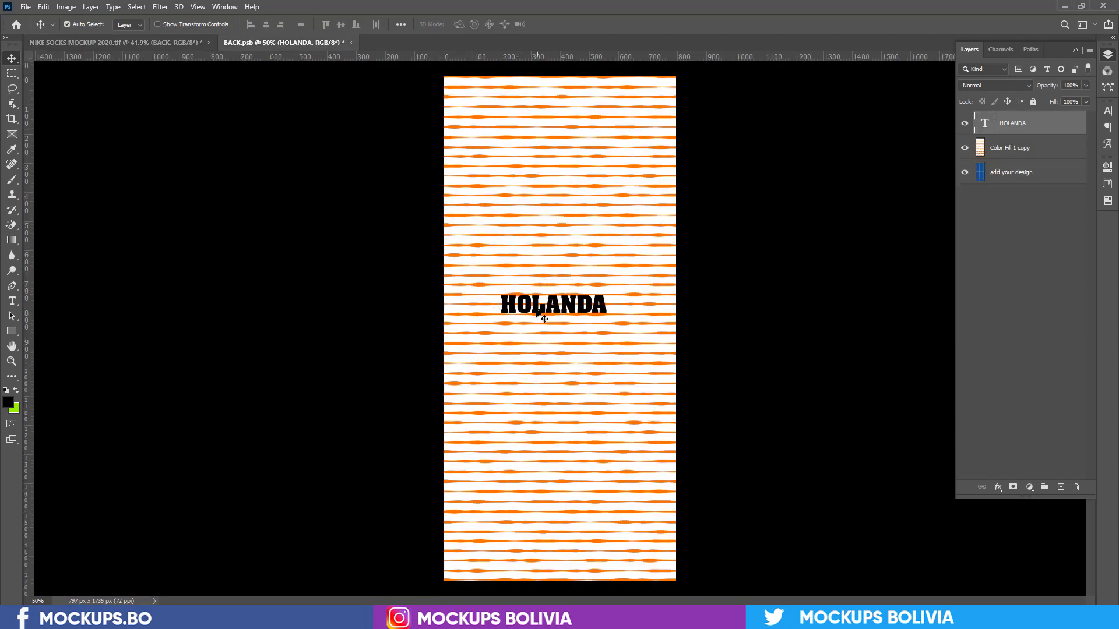
key("ctrl+s")
left_click(177, 46)
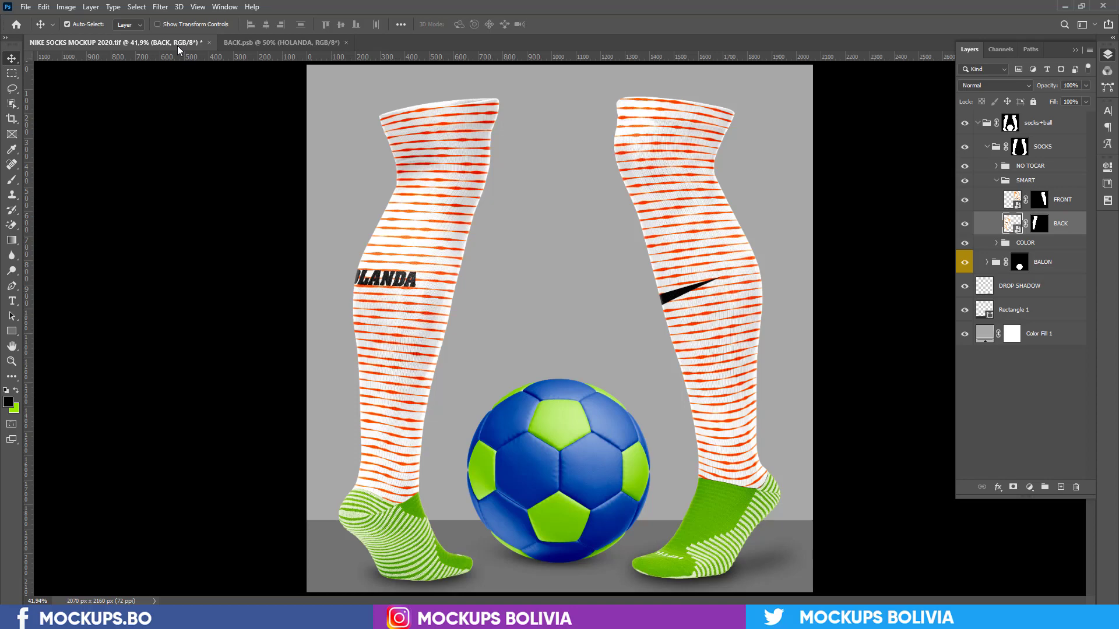
Sample the stripe orange from the BACK sock design as the foreground colour.
left_click(997, 243)
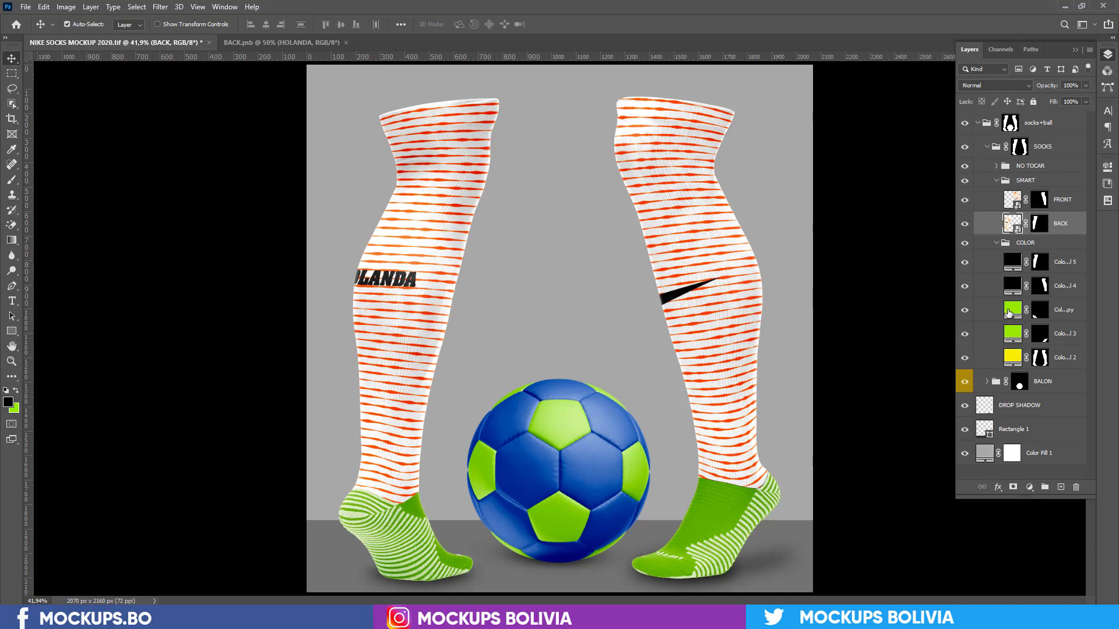
double_click(1009, 312)
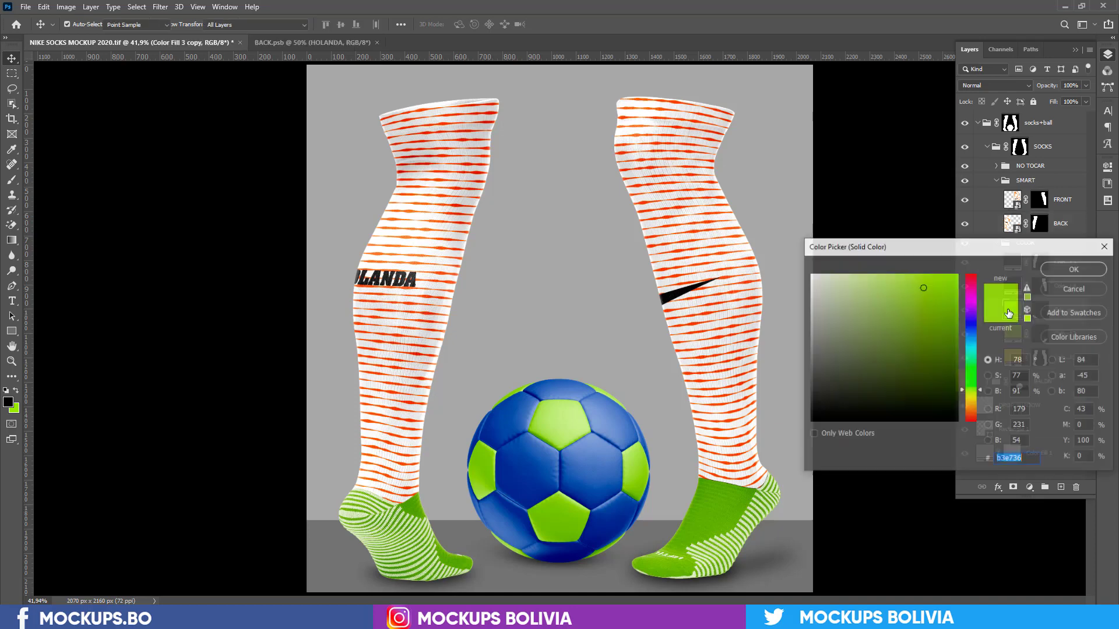
left_click(1075, 268)
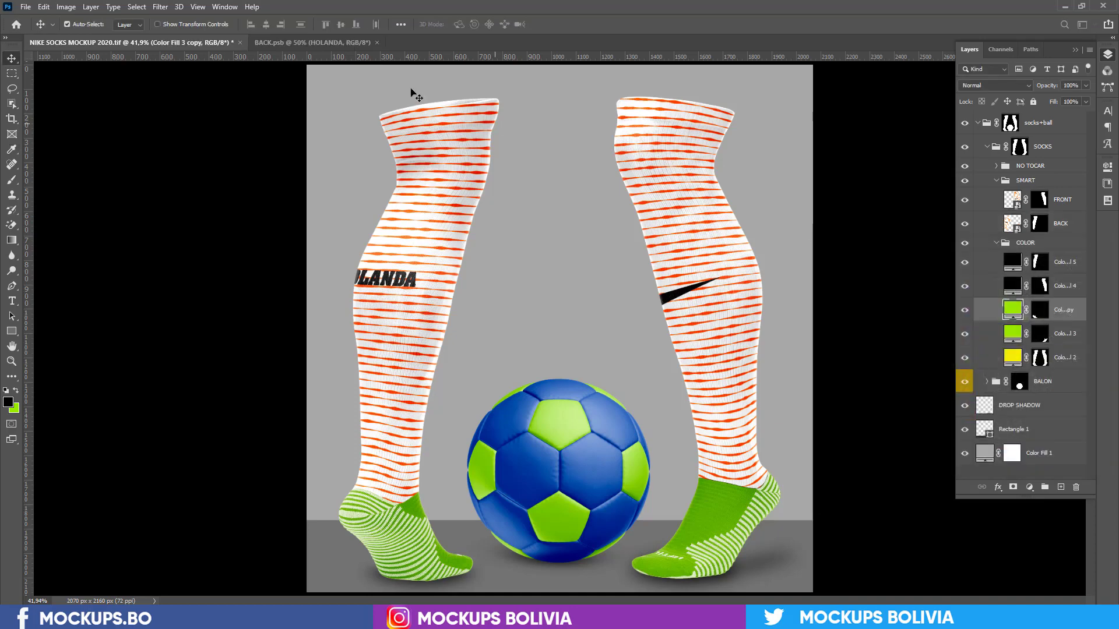
left_click(313, 43)
left_click(9, 404)
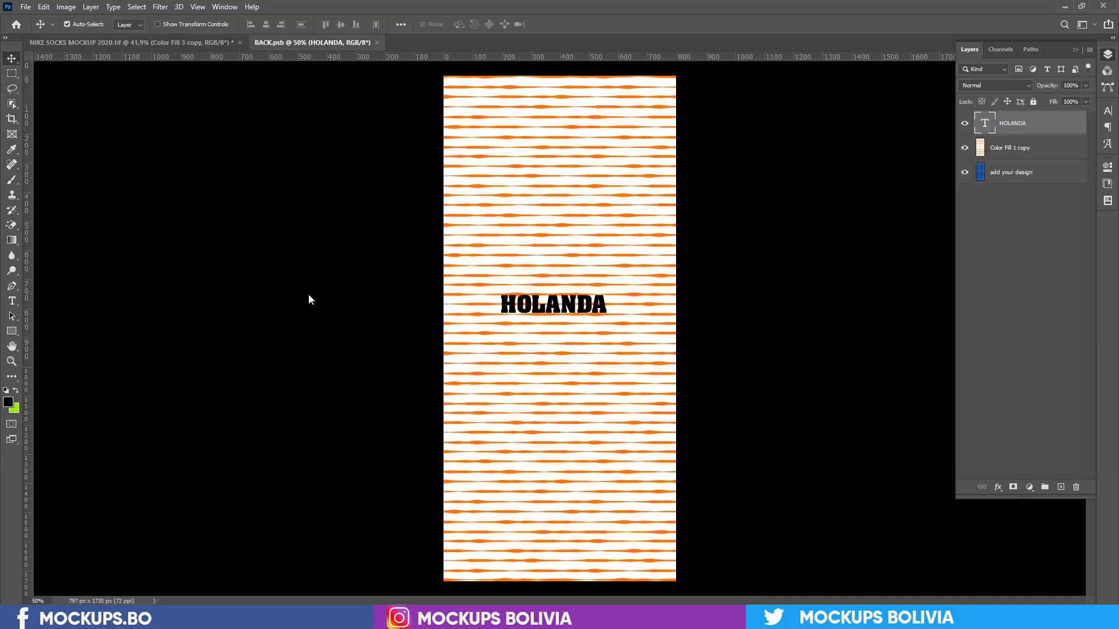
left_click(558, 225)
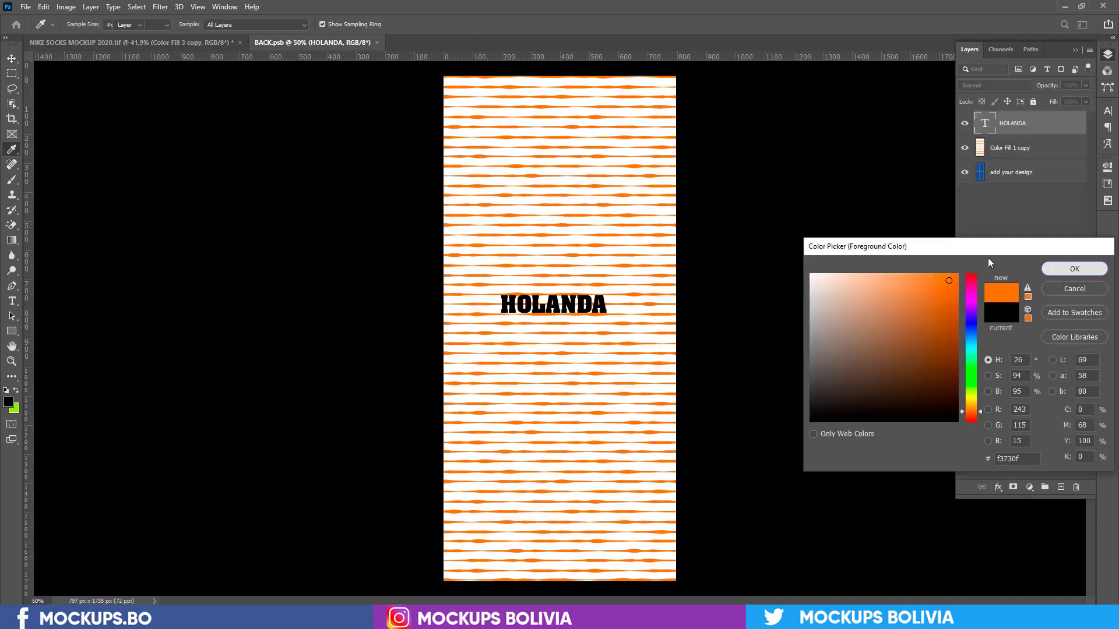
left_click(1075, 269)
left_click(377, 43)
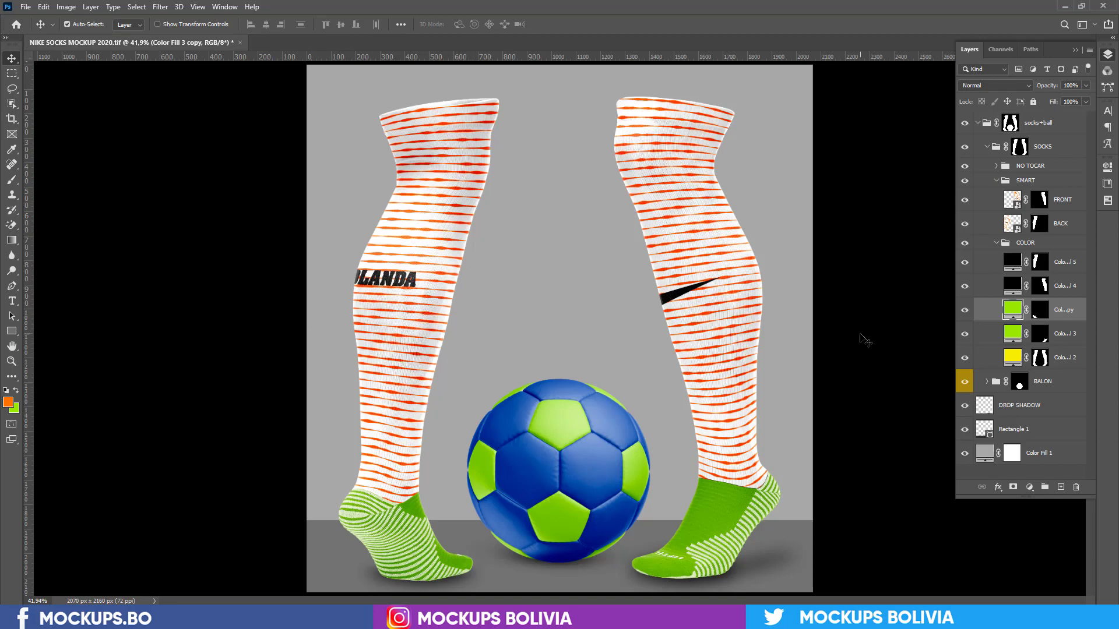
Recolour the left sock's foot fill to a slightly muted version of the sampled orange.
double_click(1017, 311)
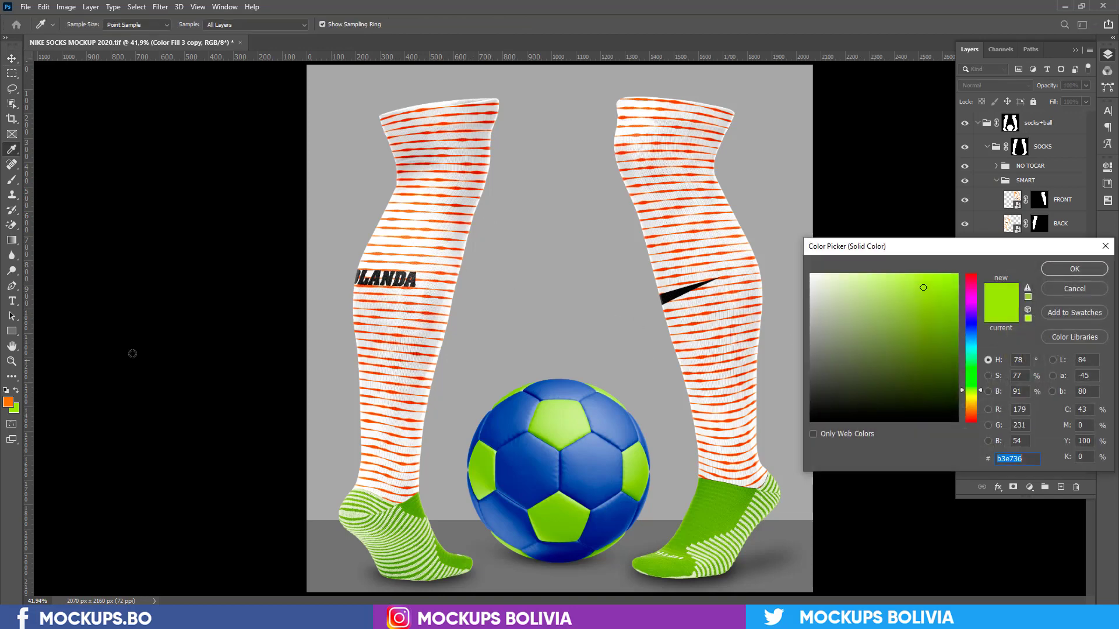
left_click(9, 402)
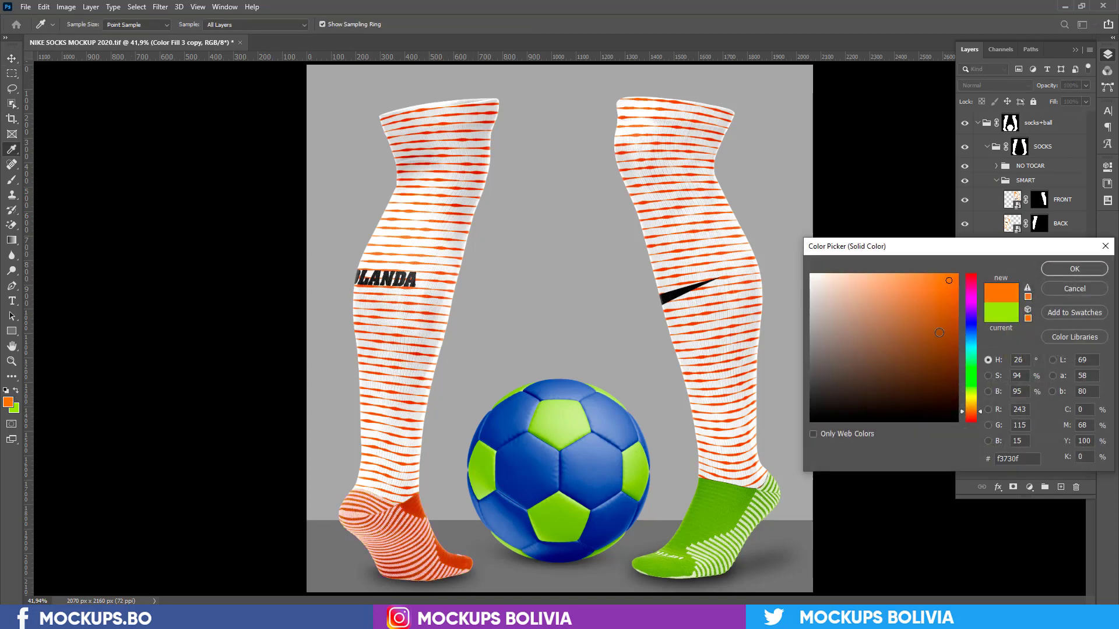
left_click_drag(934, 290, 919, 292)
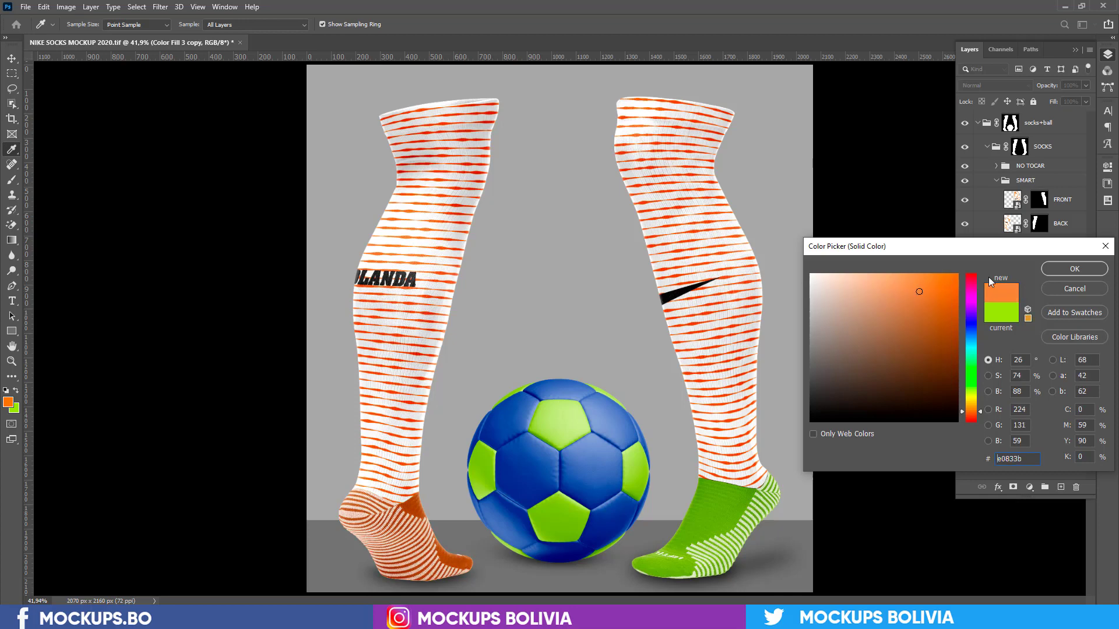
left_click(1086, 274)
Recolour the right sock's foot fill to the matching muted orange d38446.
left_click(1012, 338)
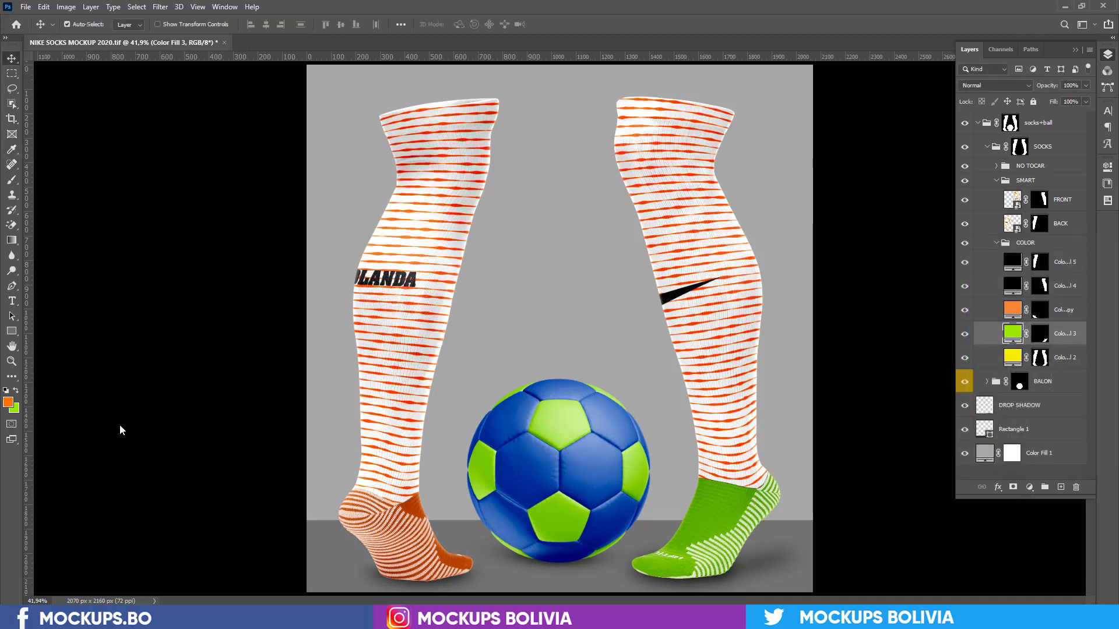
left_click(8, 402)
left_click(910, 300)
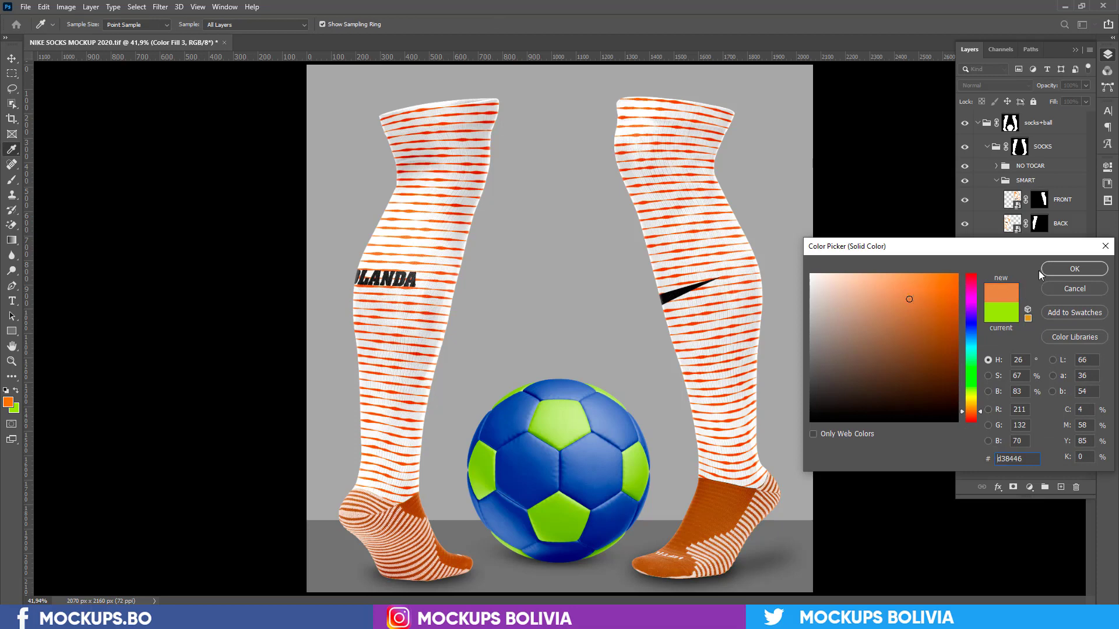
left_click(1065, 269)
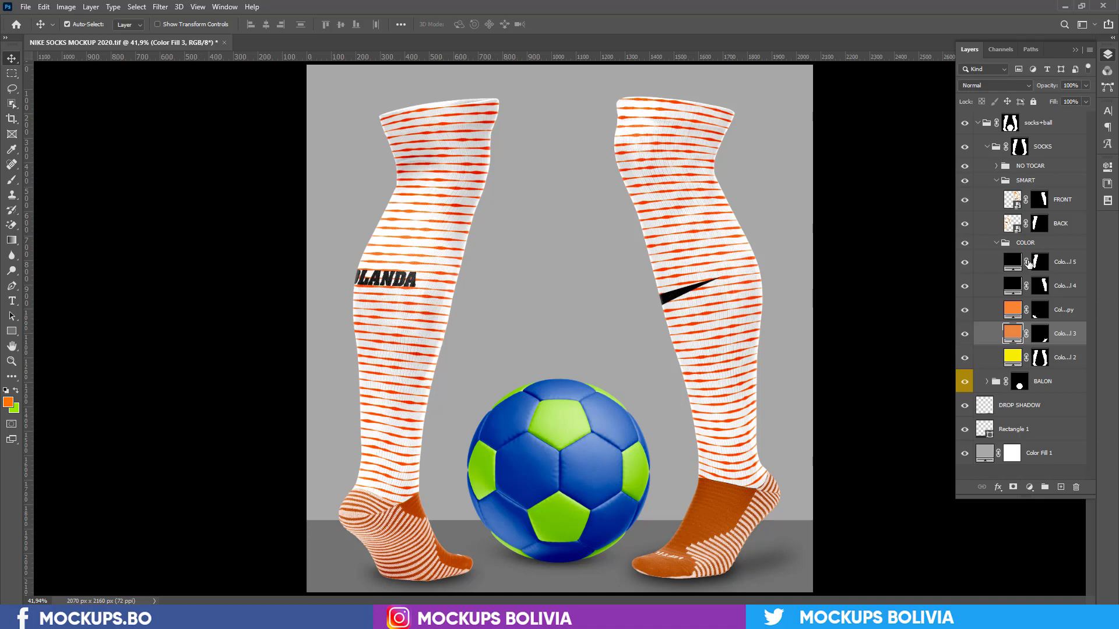
Fill the ball's panels with the orange foreground colour.
left_click(995, 244)
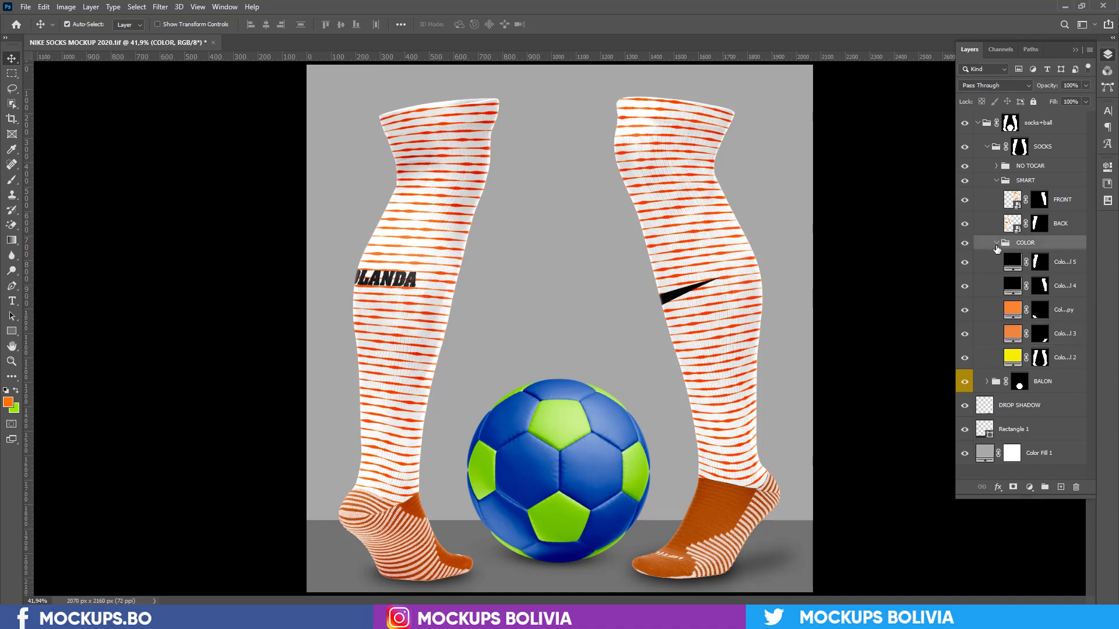
left_click(996, 244)
left_click(996, 180)
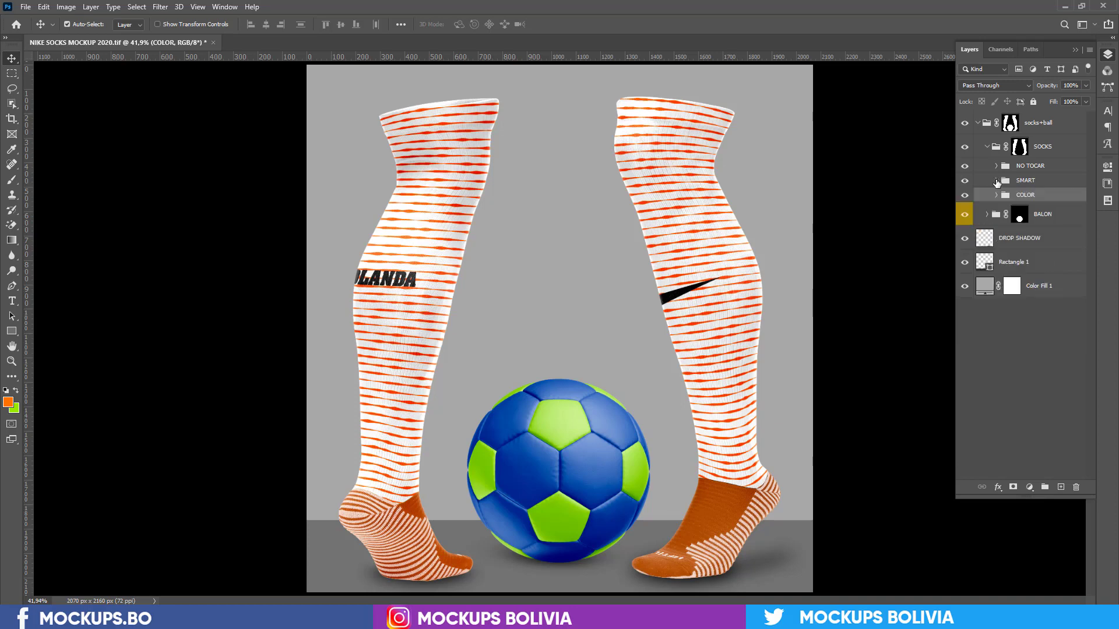
left_click(987, 148)
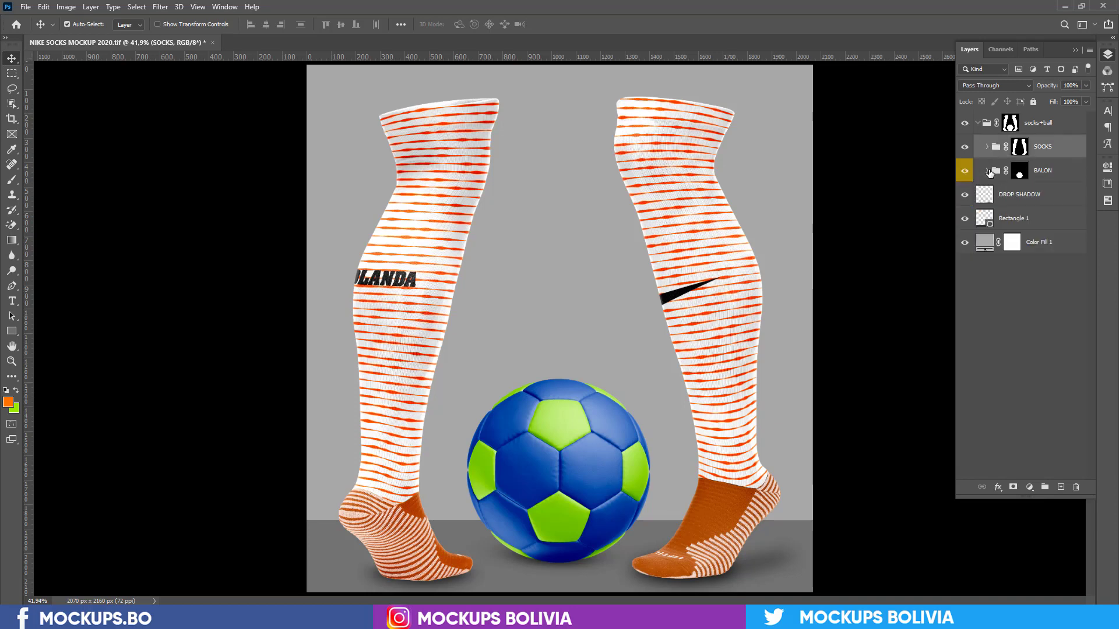
left_click(987, 171)
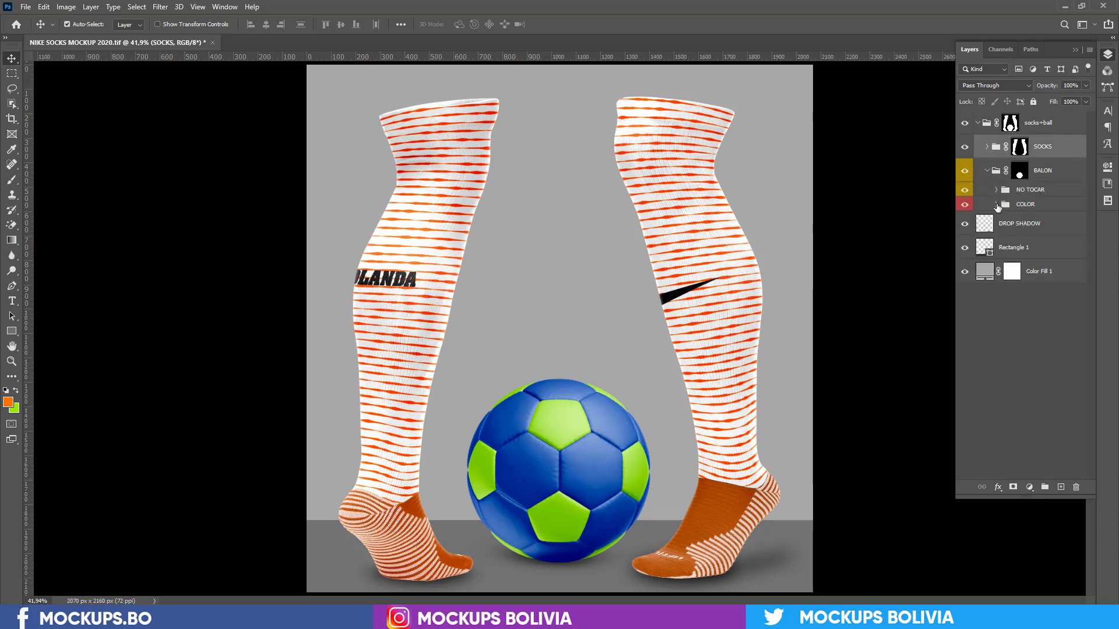
left_click(997, 205)
double_click(1013, 222)
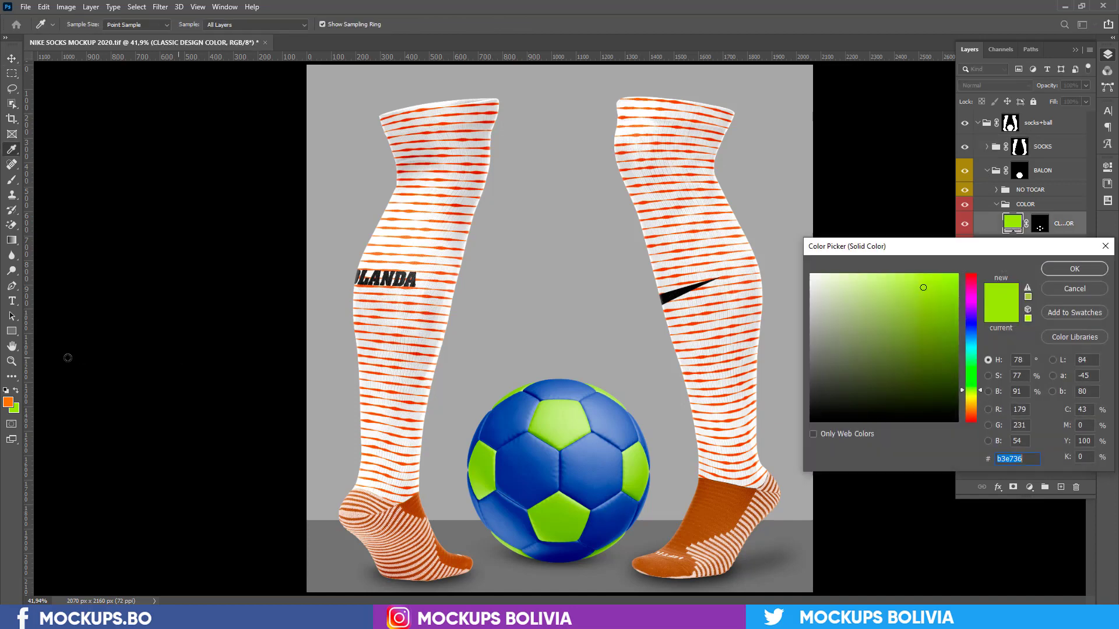
left_click(8, 400)
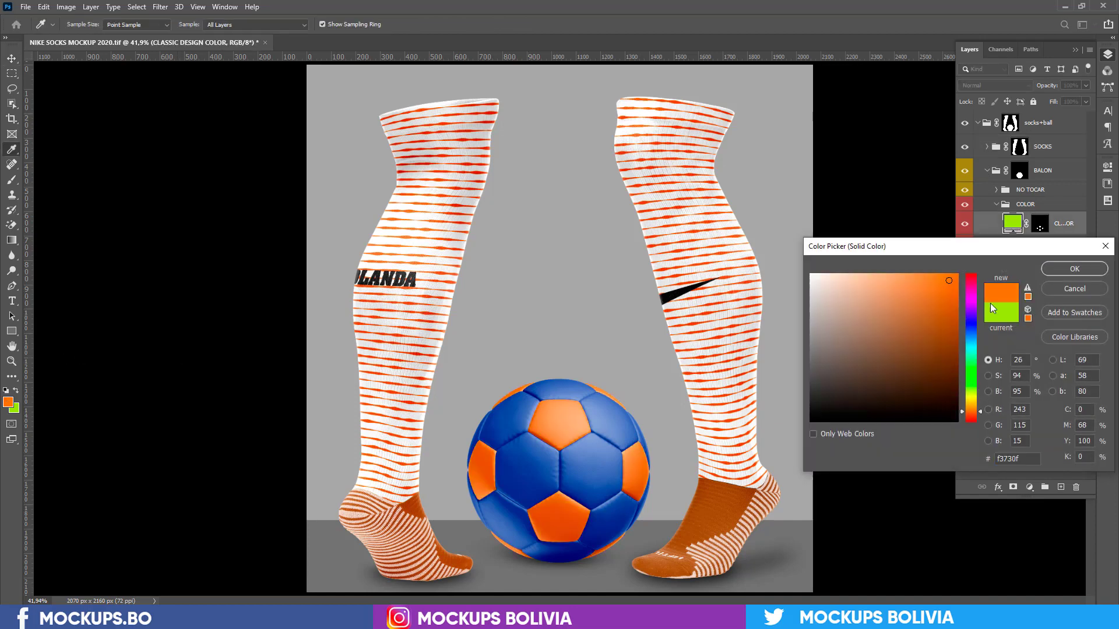
left_click(1054, 269)
Change the ball's blue base fill to black.
left_click(1012, 249)
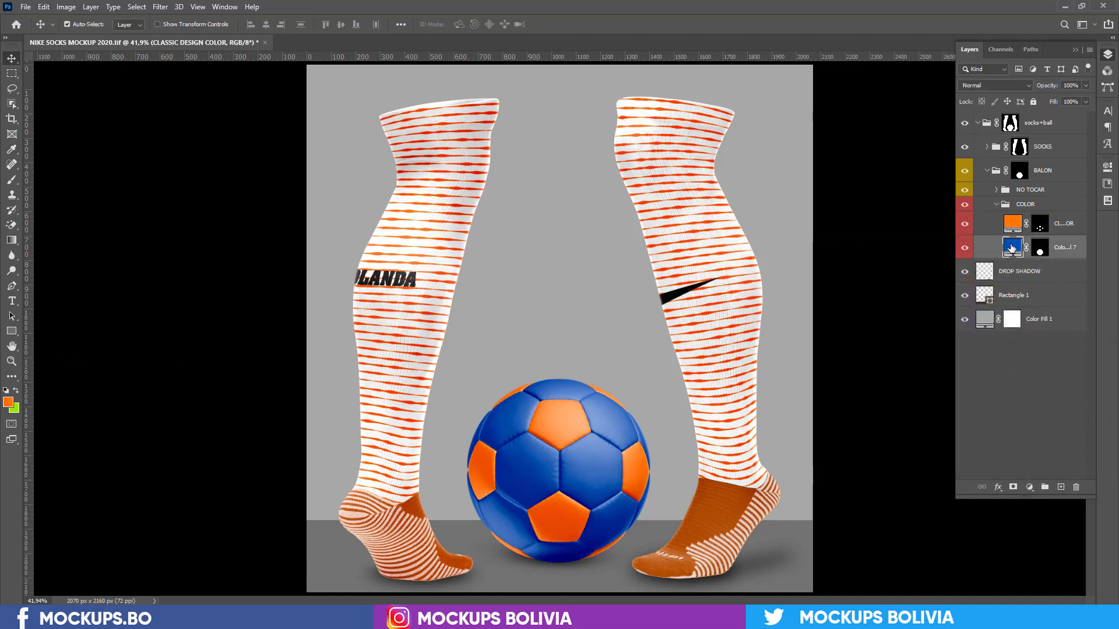
double_click(1012, 249)
left_click(925, 228)
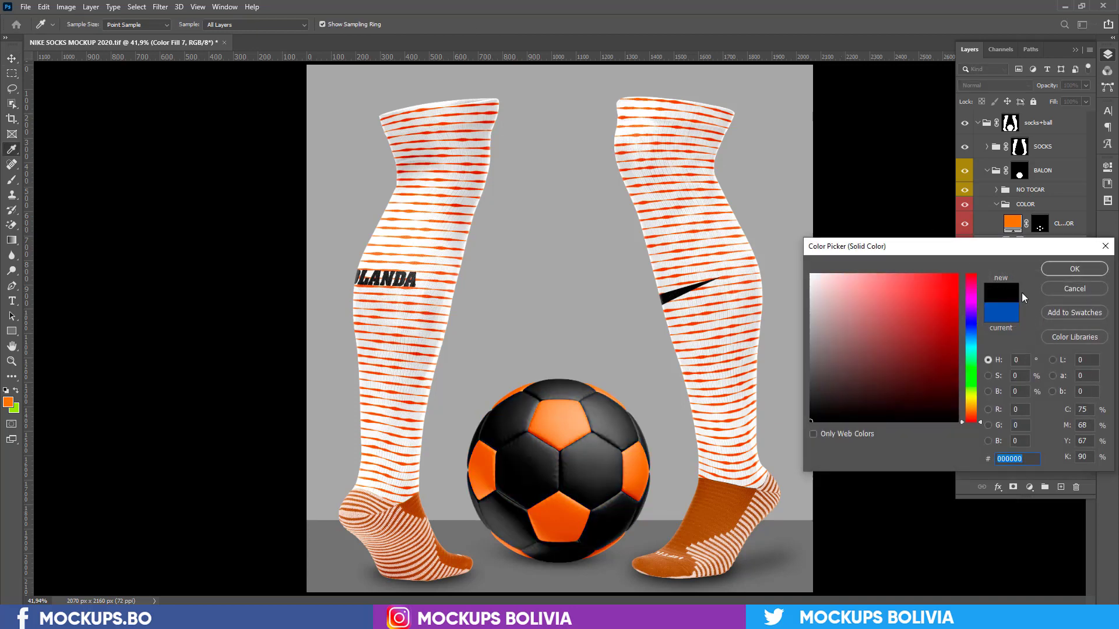
left_click(1069, 269)
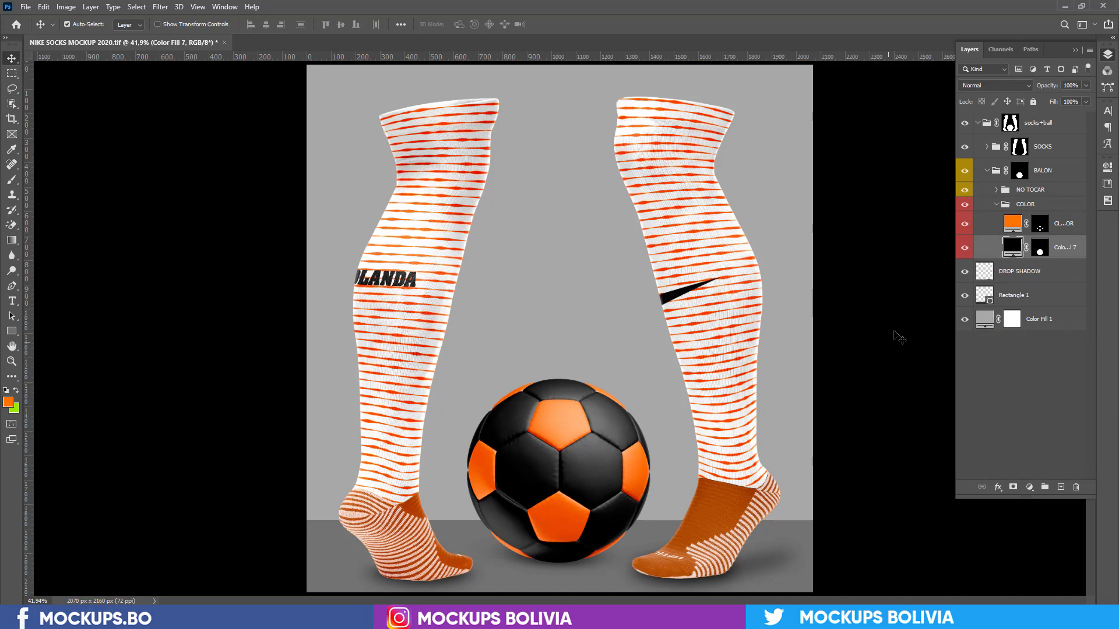
Hide the FRONT striped design in SOCKS > SMART so the front sock shows plain black.
left_click(996, 204)
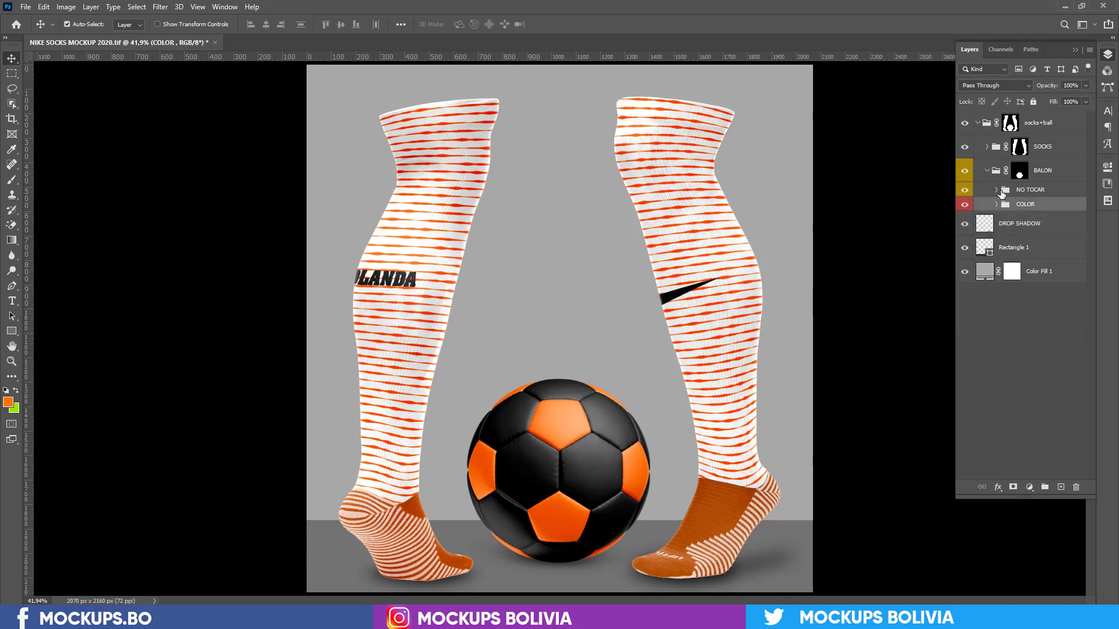
left_click(987, 170)
left_click(986, 146)
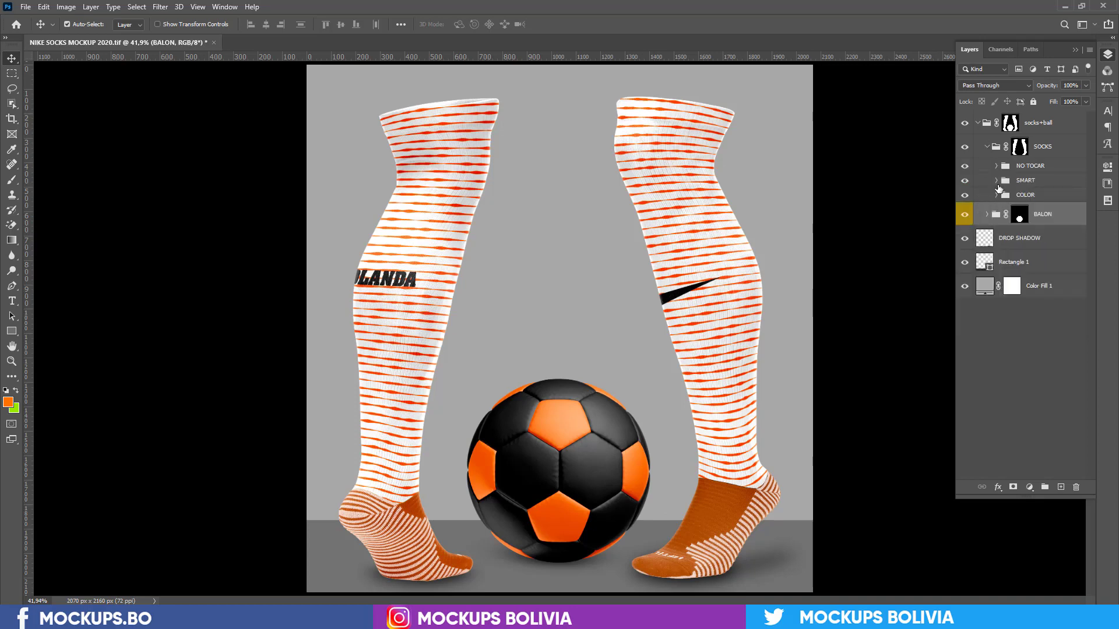
left_click(996, 180)
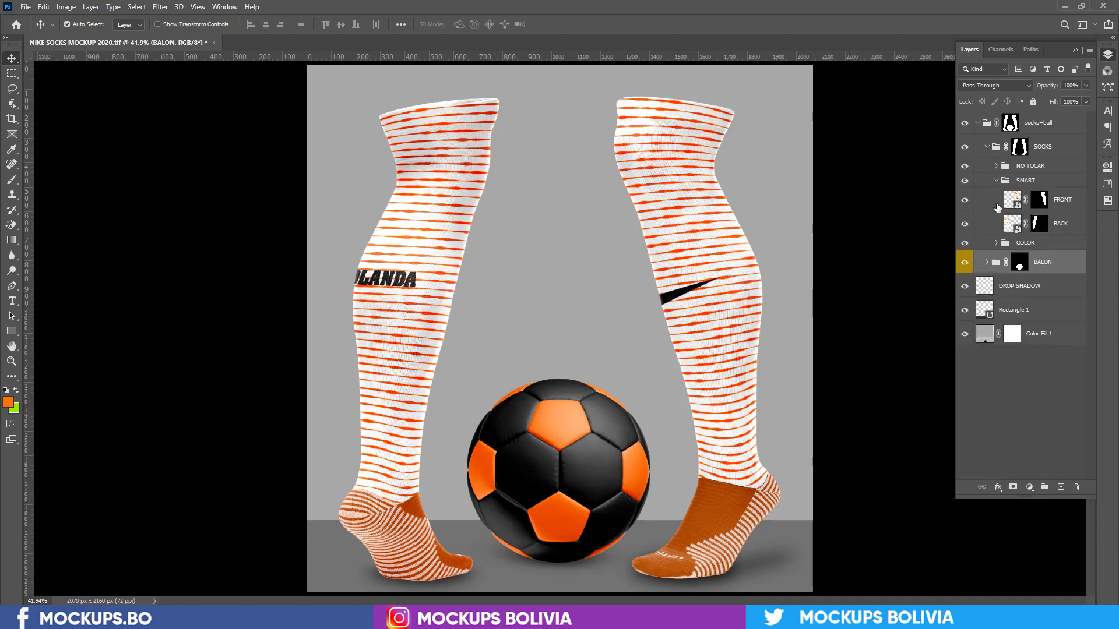
left_click(965, 200)
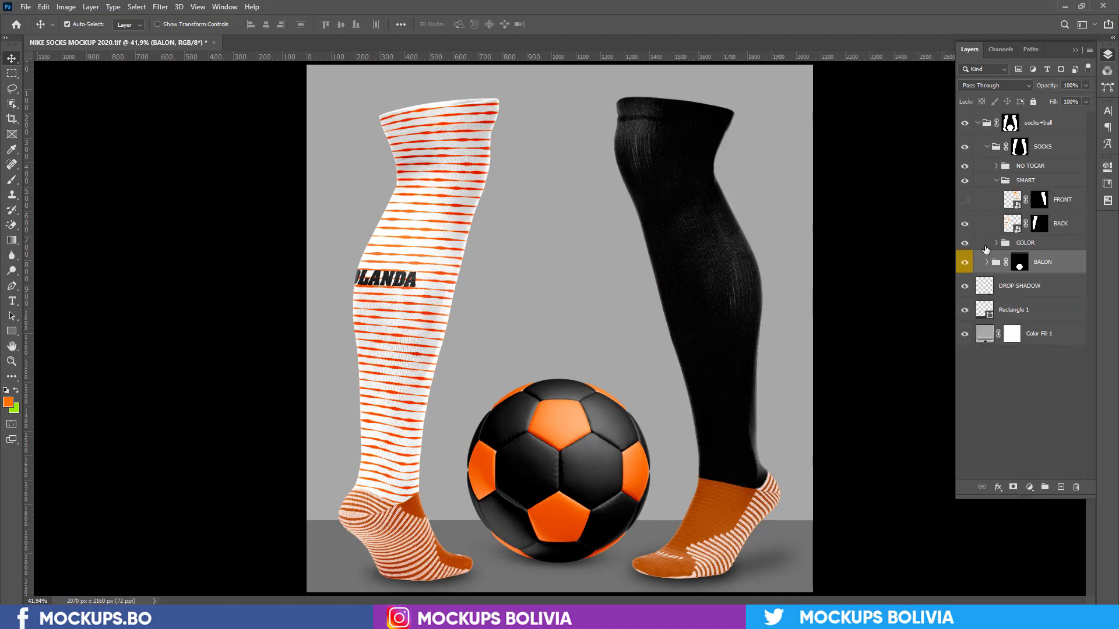
Add a Solid Color fill in orange f3730f over the FRONT sock design.
double_click(1013, 200)
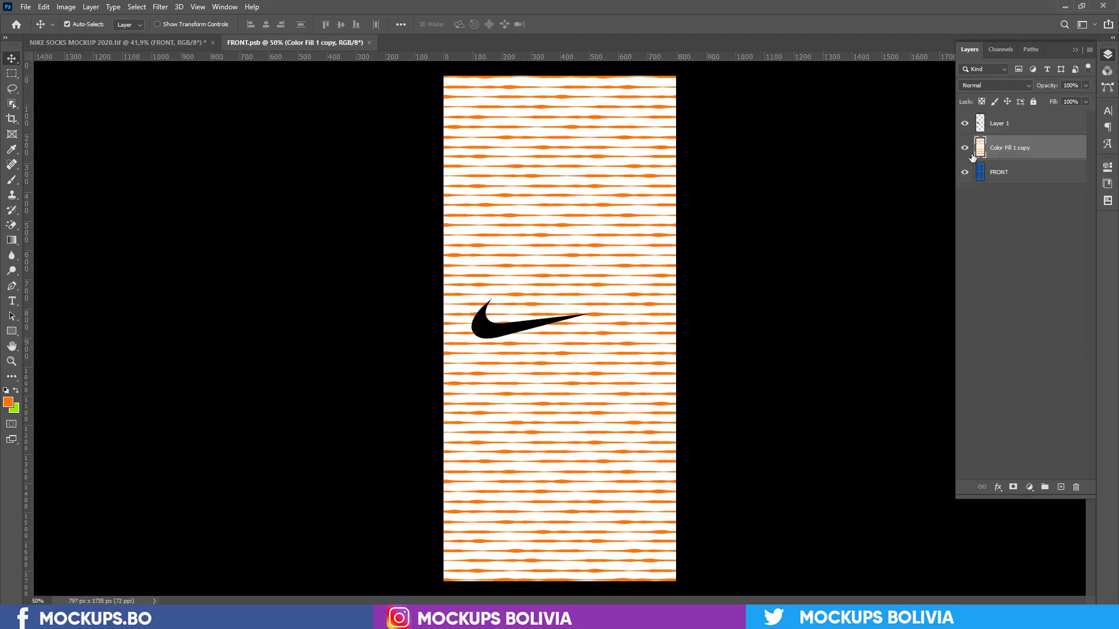
left_click(1029, 488)
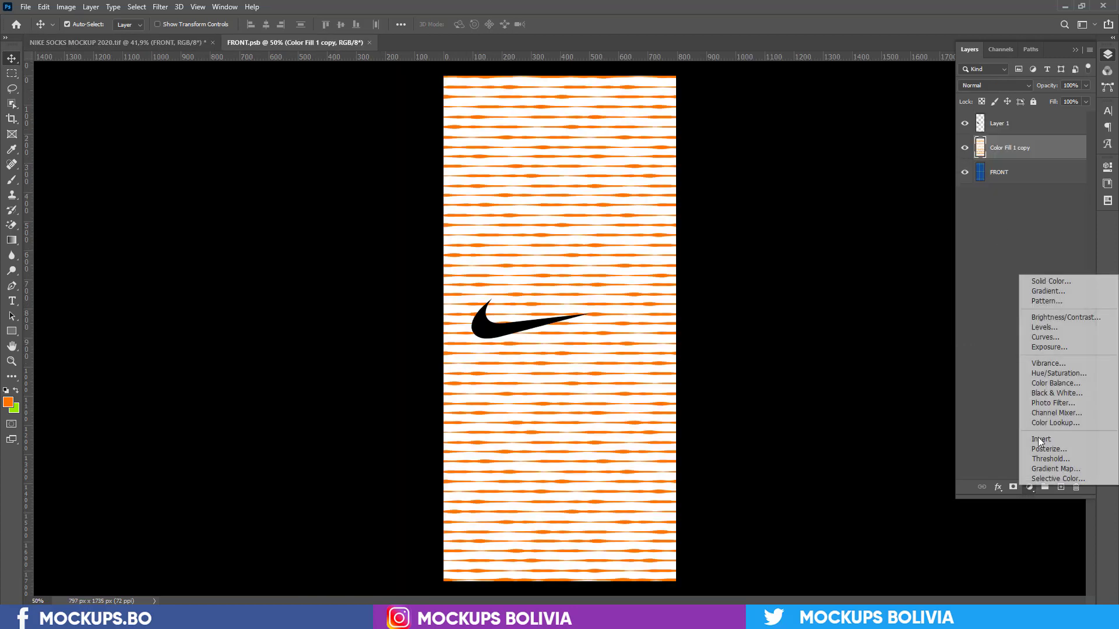
left_click(1035, 279)
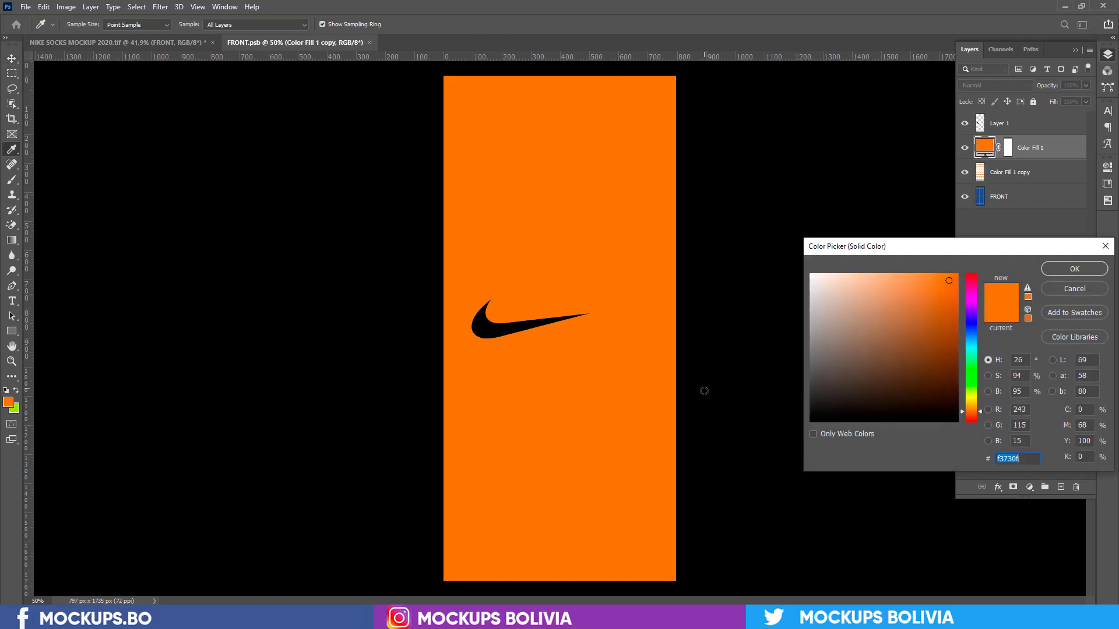
left_click(1074, 267)
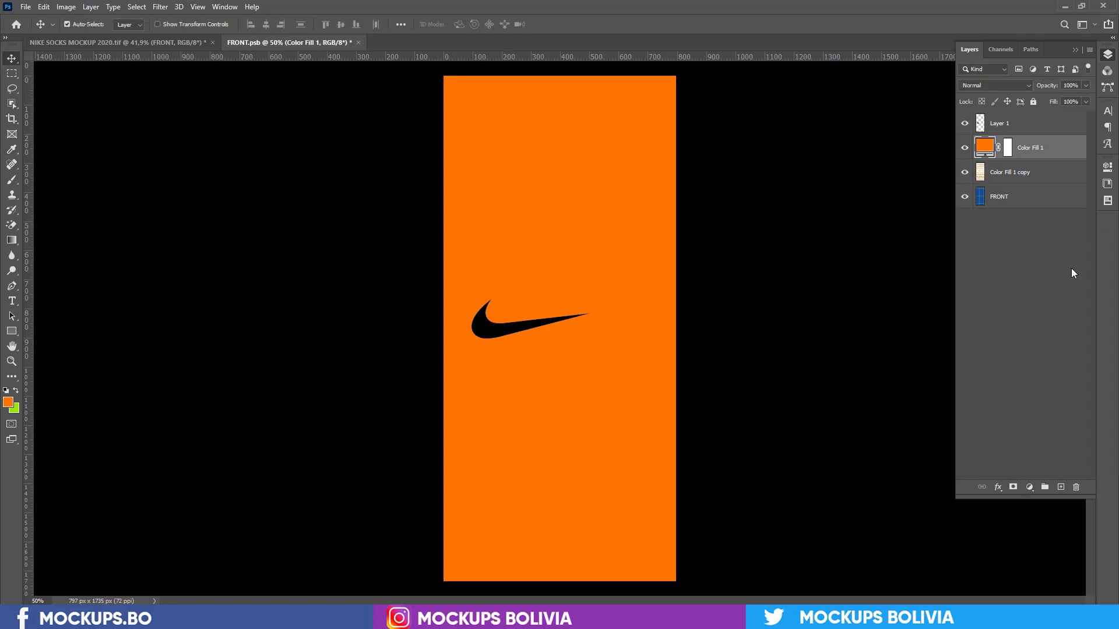
Compare the mockup with the FRONT design and check the foreground orange colour.
left_click(195, 44)
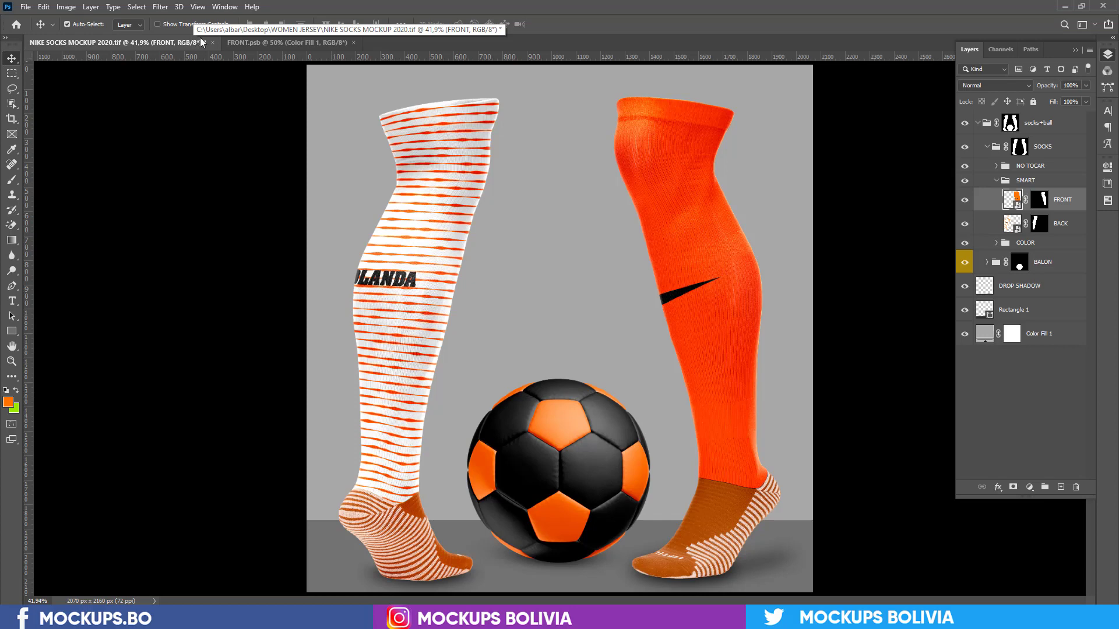
left_click(253, 43)
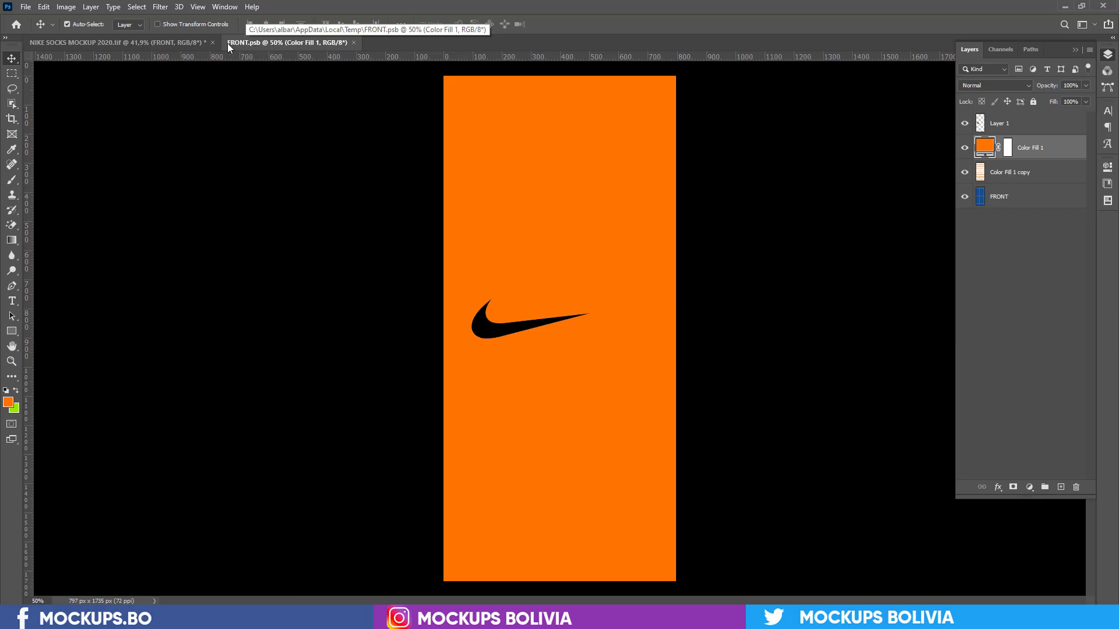
left_click(193, 41)
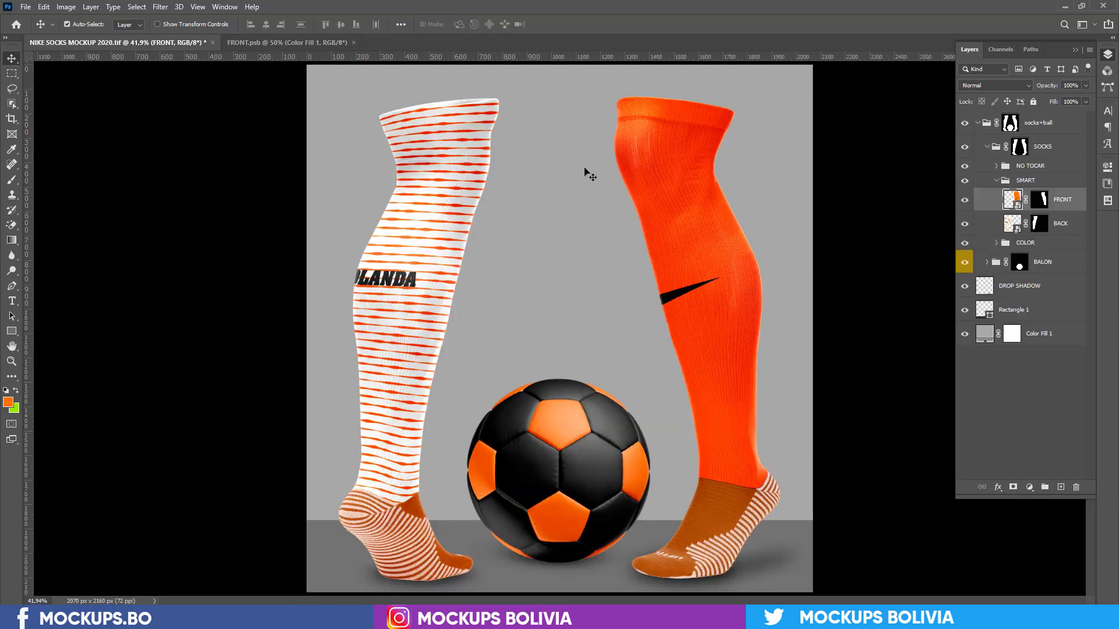
left_click(303, 46)
left_click(8, 402)
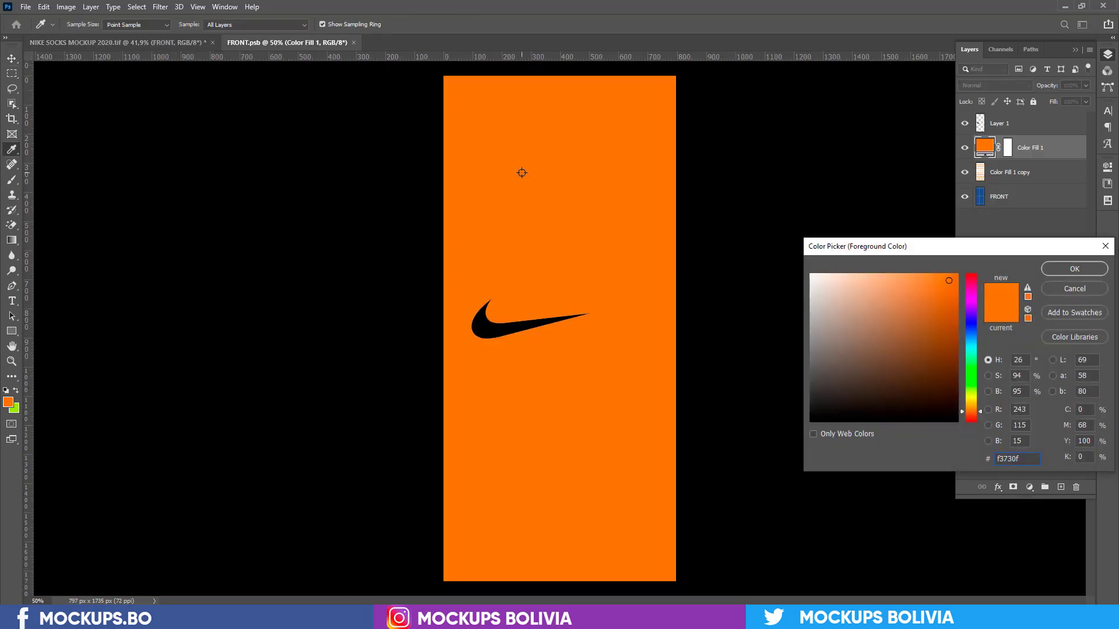
key("Escape")
left_click(146, 43)
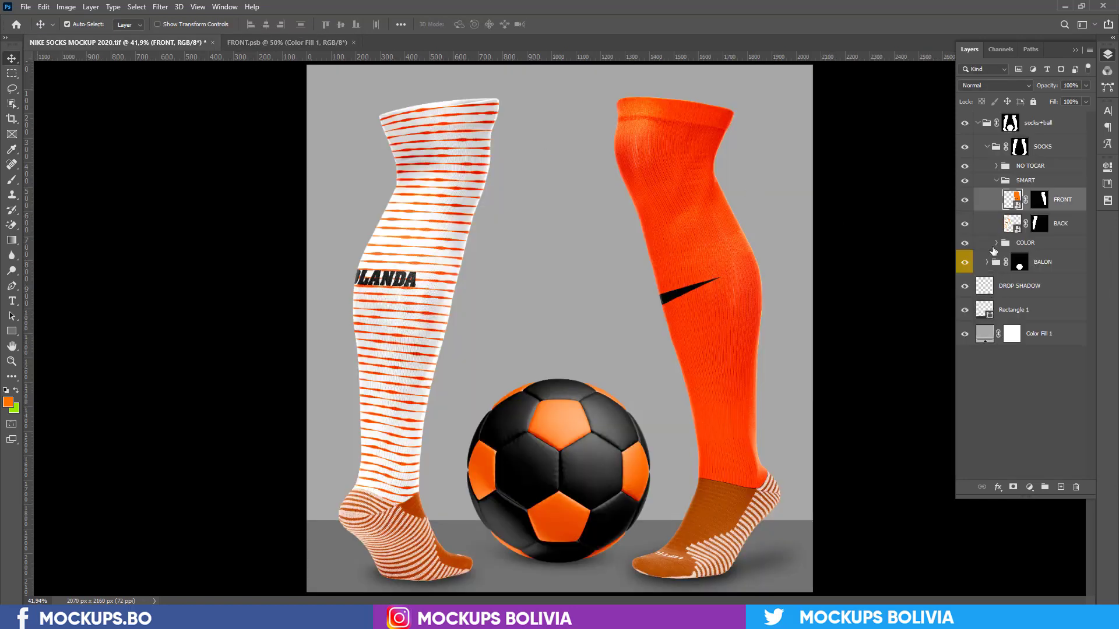
Set the front sock foot's Color Fill 3 to black 000000 after briefly trying orange.
left_click(996, 243)
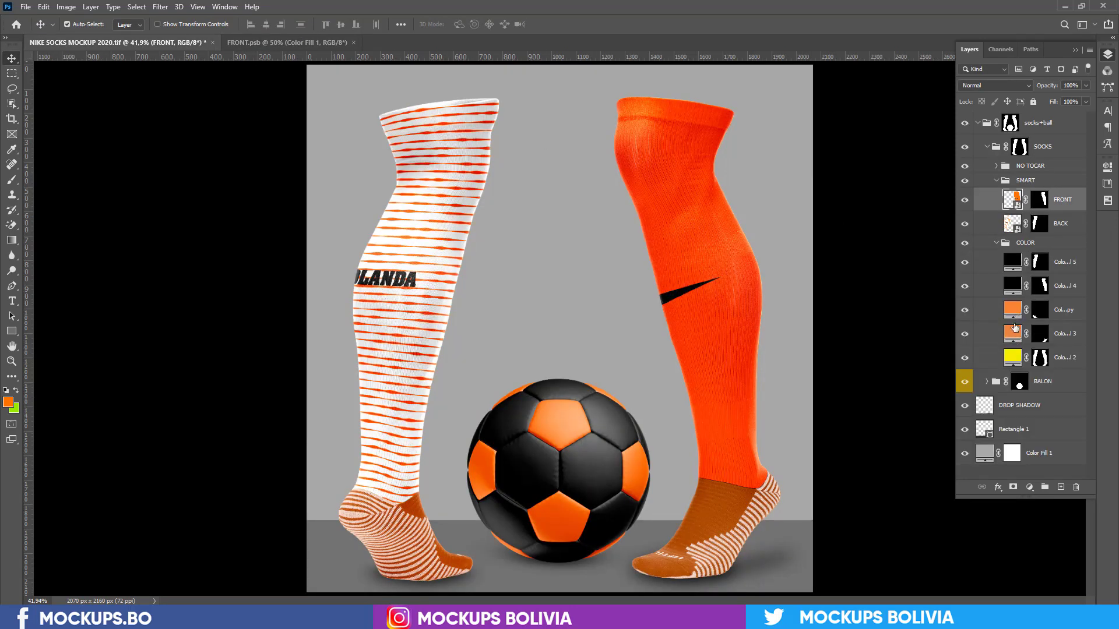
double_click(1012, 334)
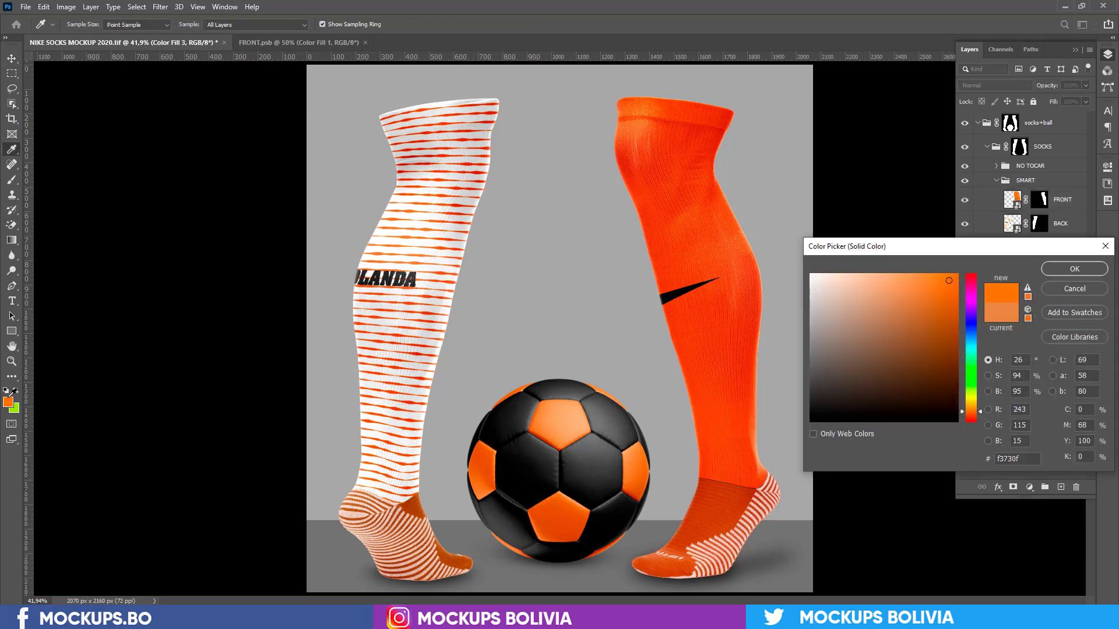
left_click_drag(813, 415, 806, 433)
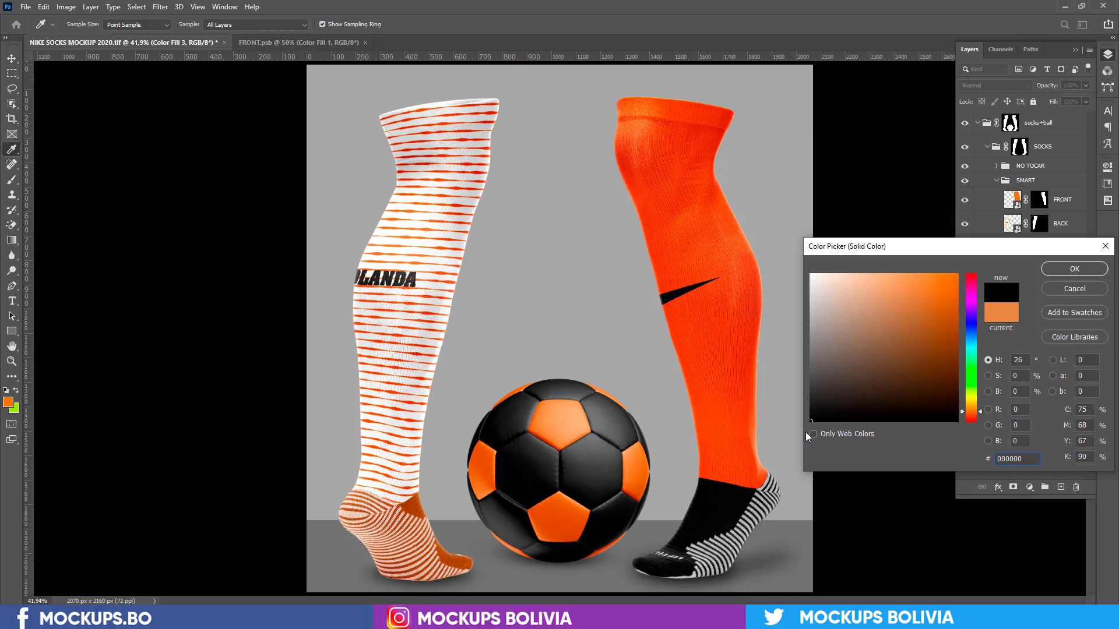
left_click(13, 400)
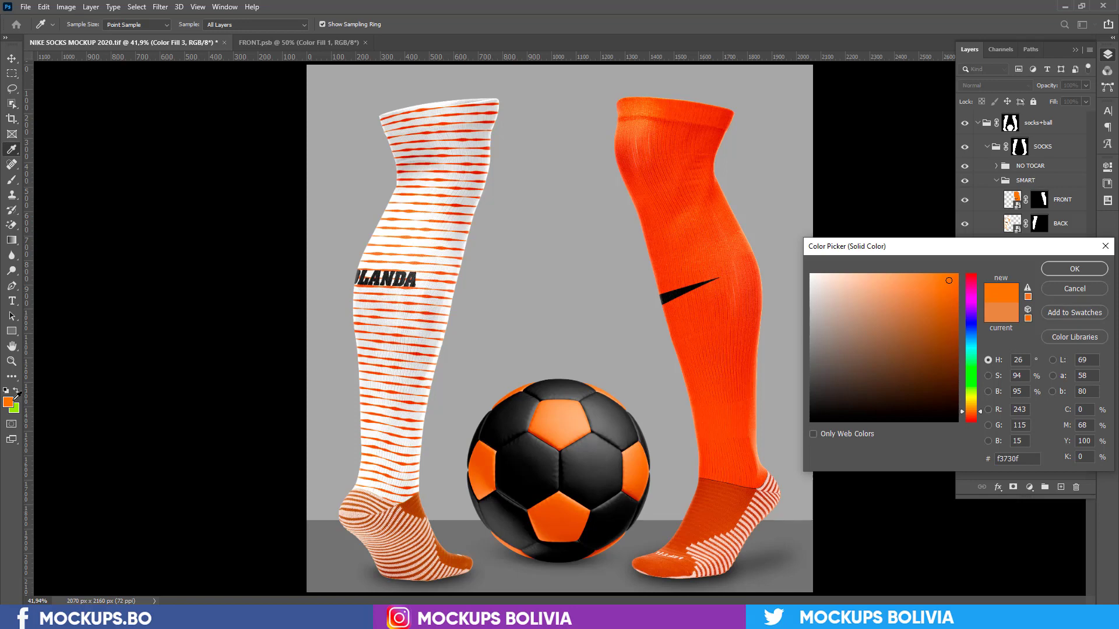
left_click(96, 387)
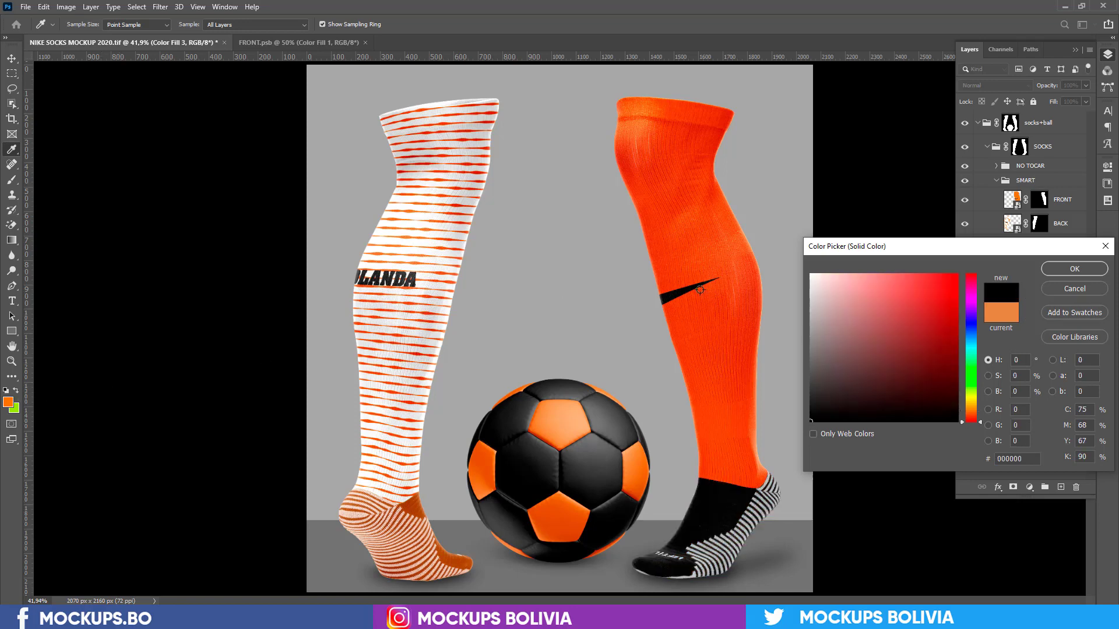
left_click(1074, 269)
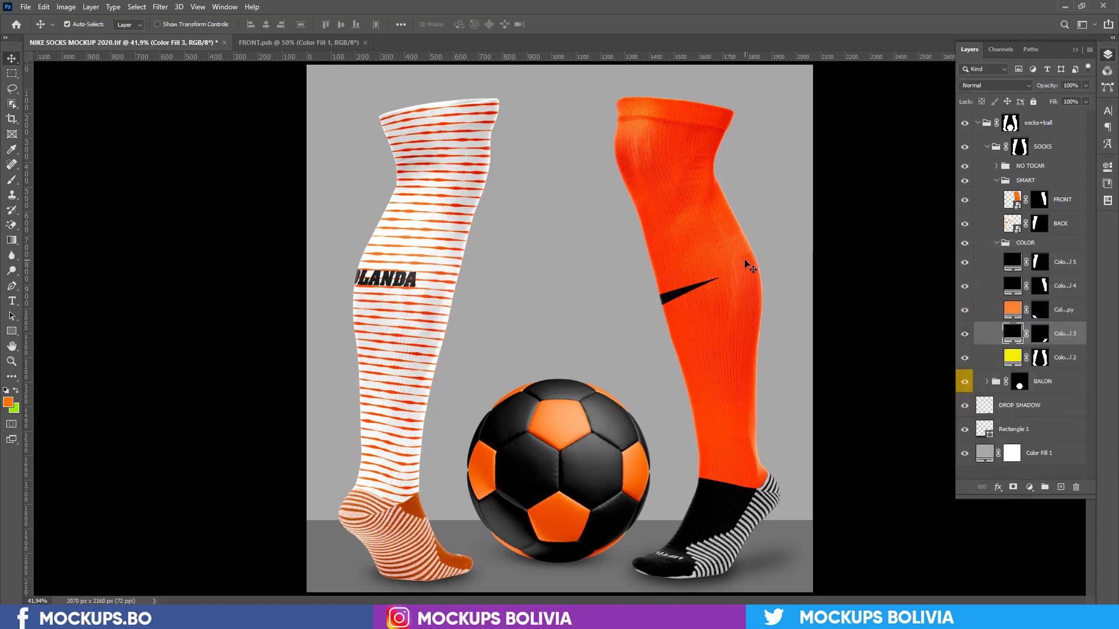